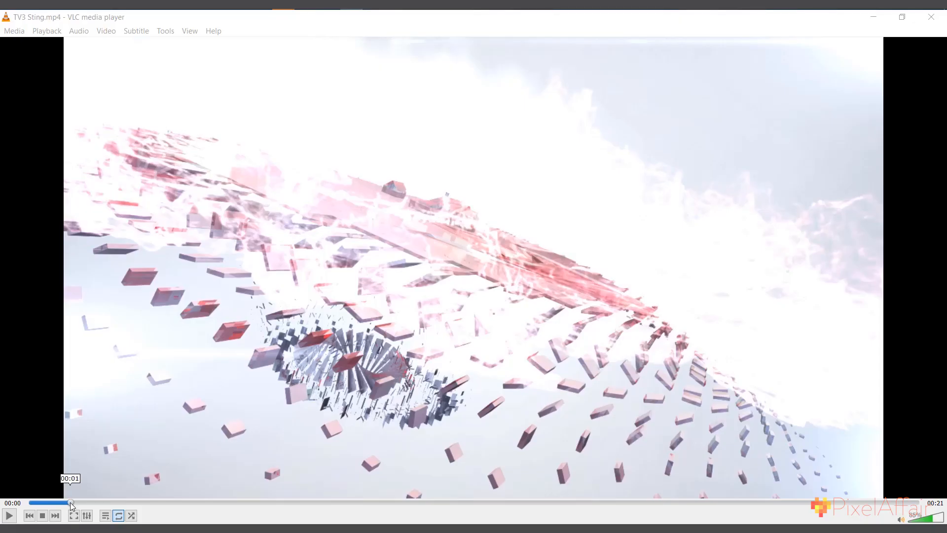
Step: Skim through the TV3 Sting.mp4 video as a reference for the animation
drag(70, 502, 873, 514)
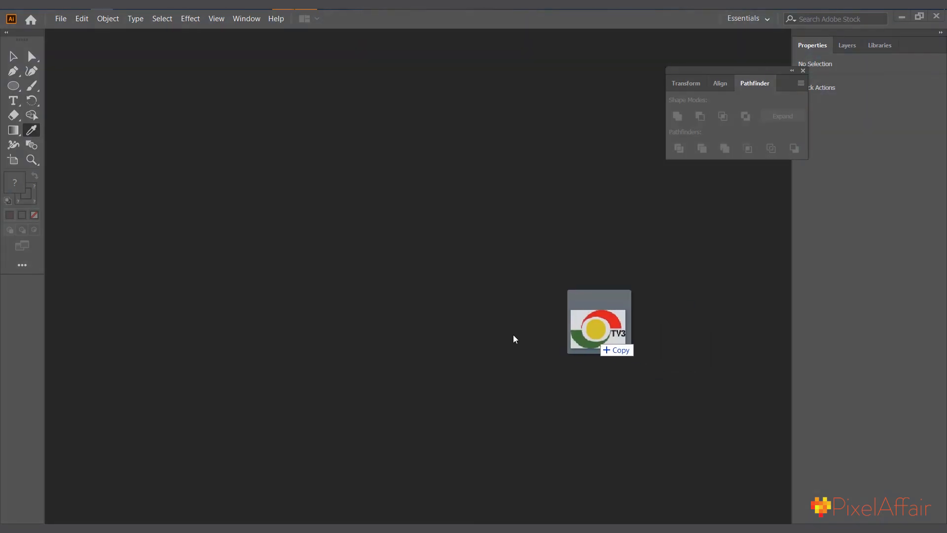
Step: Switch to Illustrator, open TV3 logo prop_.jpg there and lock its image within Layer 1
drag(513, 334, 343, 238)
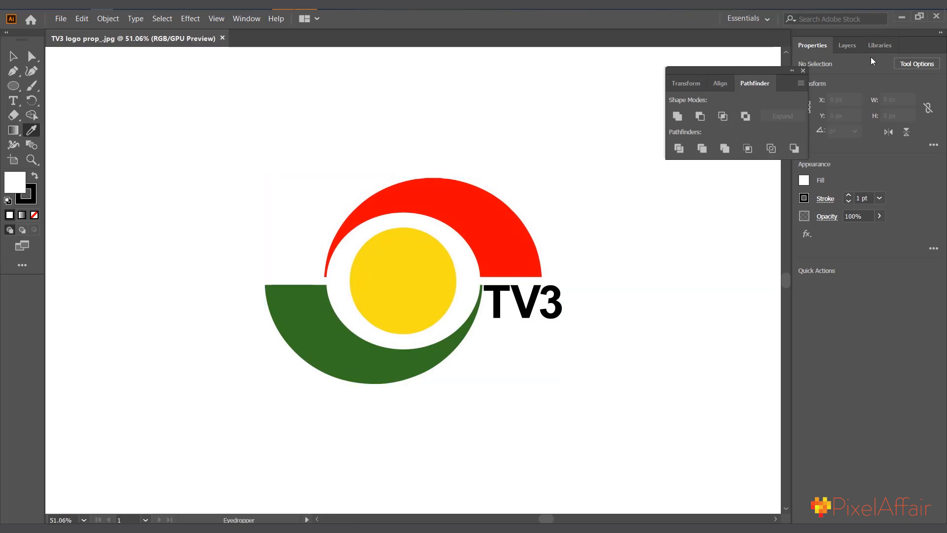
click(847, 45)
click(832, 64)
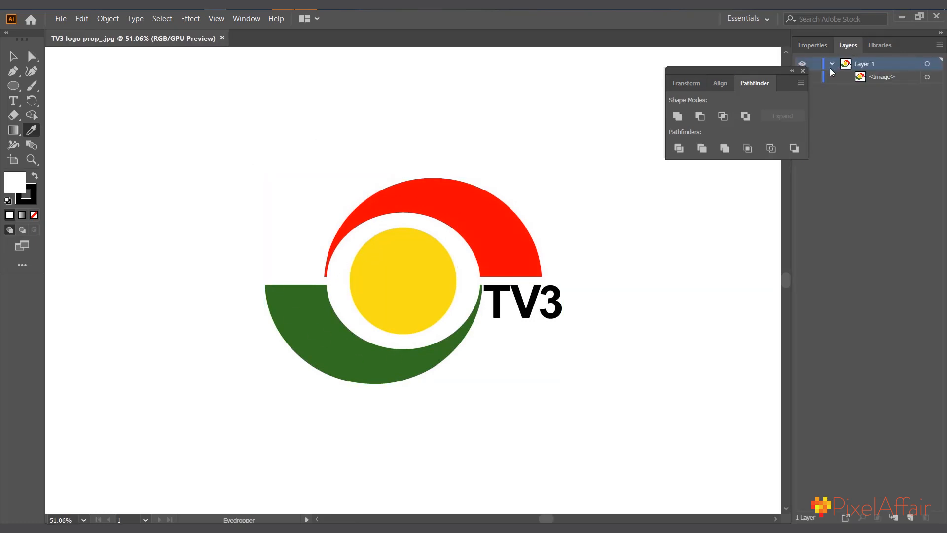
drag(754, 72, 652, 35)
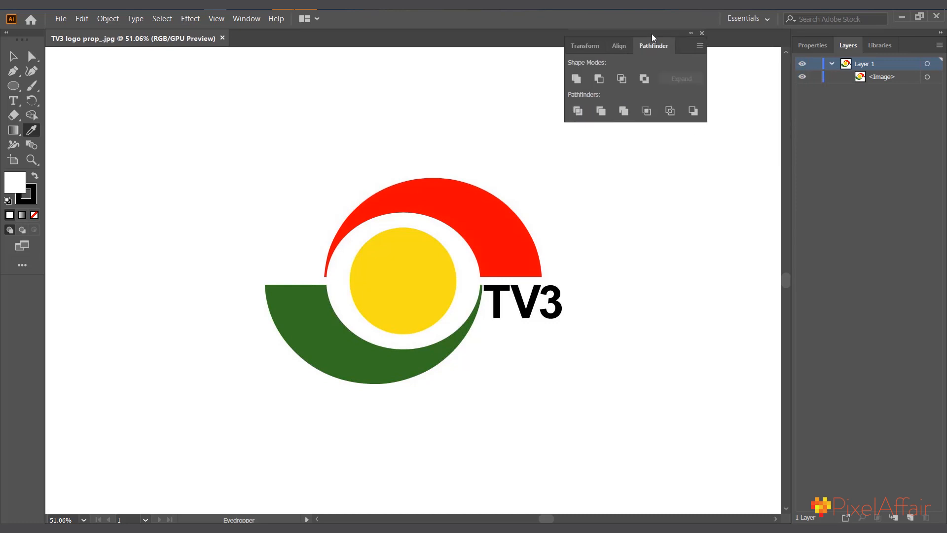
click(702, 34)
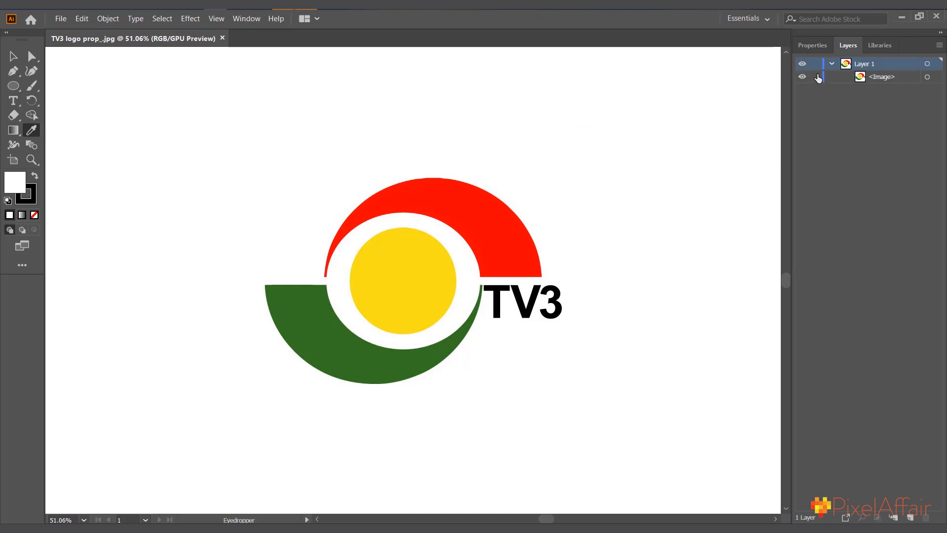
click(815, 76)
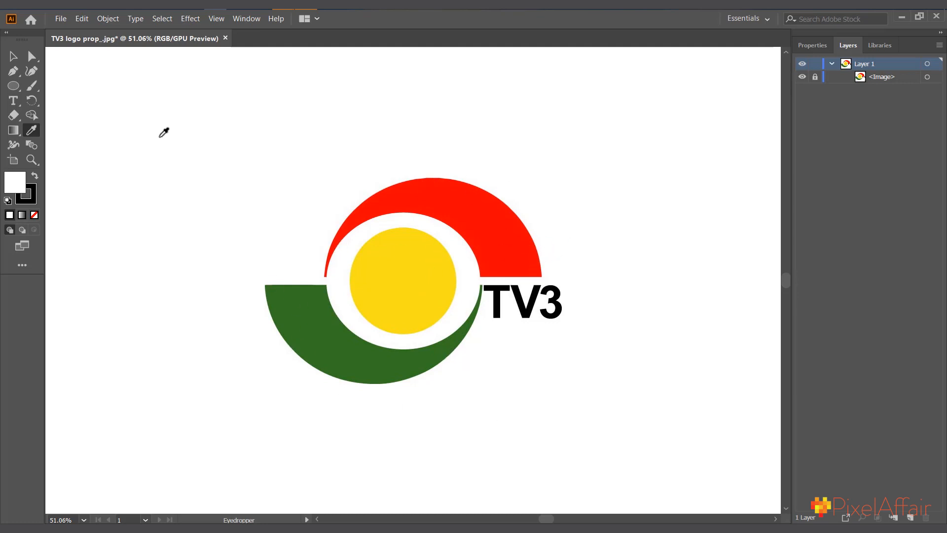
Step: Draw a large circle over the logo and a wide rectangle covering the circle's lower half from its centre line
click(13, 86)
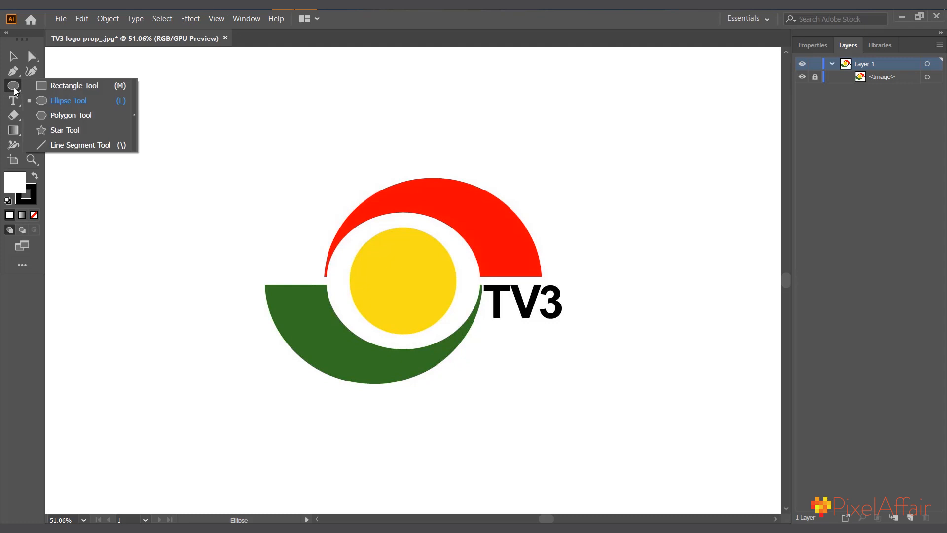
click(64, 101)
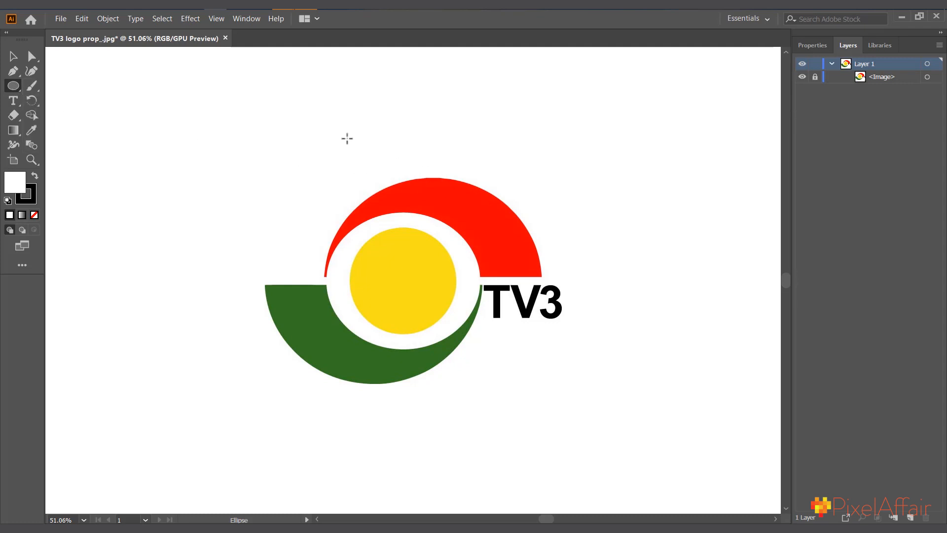
drag(296, 96, 579, 378)
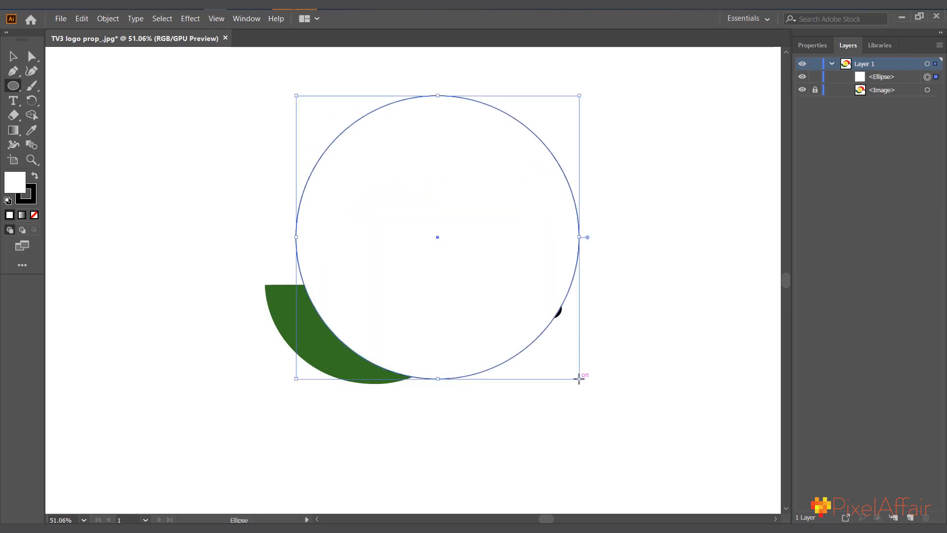
drag(16, 88, 83, 85)
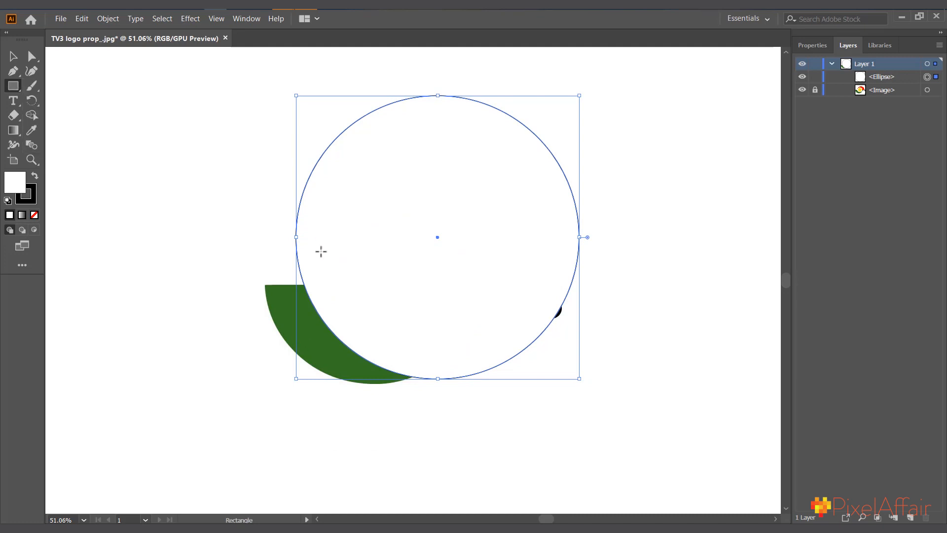
drag(189, 498, 632, 238)
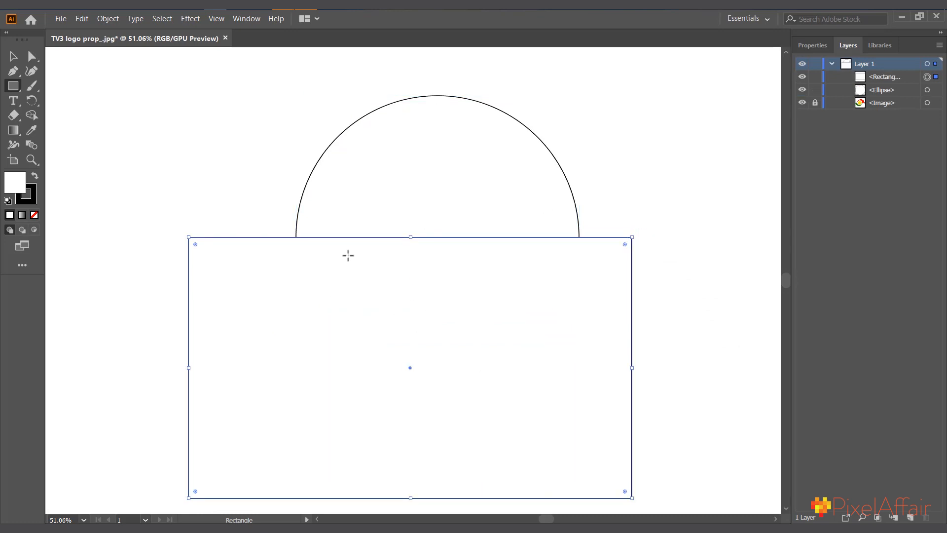
Step: Subtract the rectangle from the circle with the Pathfinder's Minus Front to leave the upper half circle
key(v)
drag(643, 129, 505, 269)
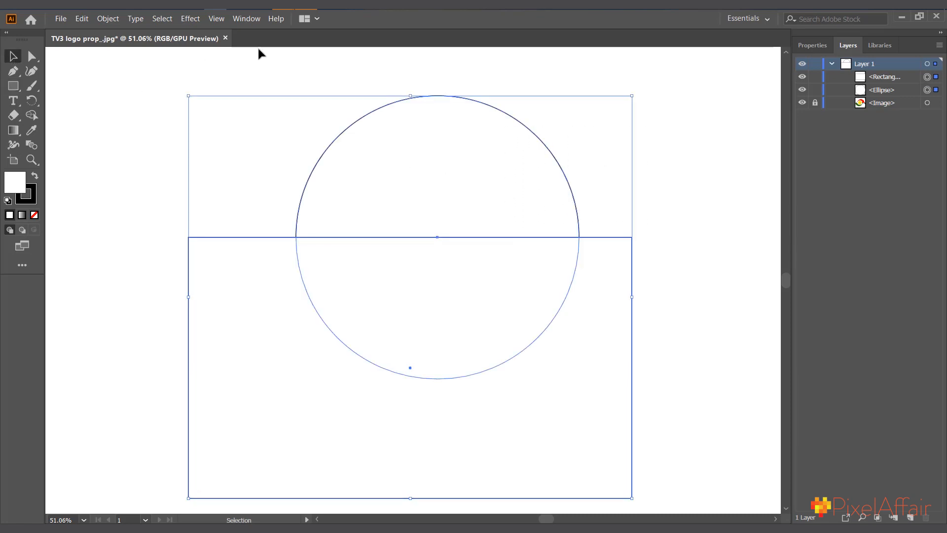
click(241, 19)
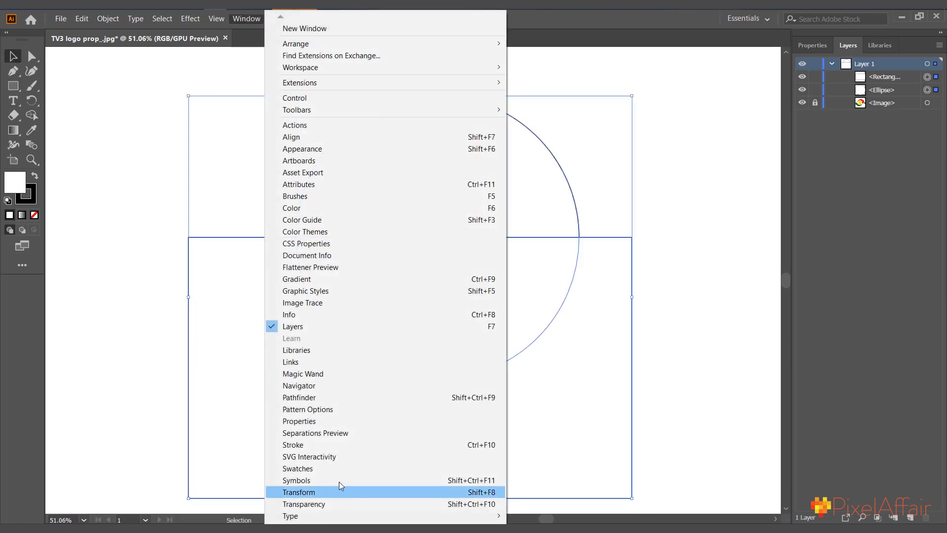
click(326, 398)
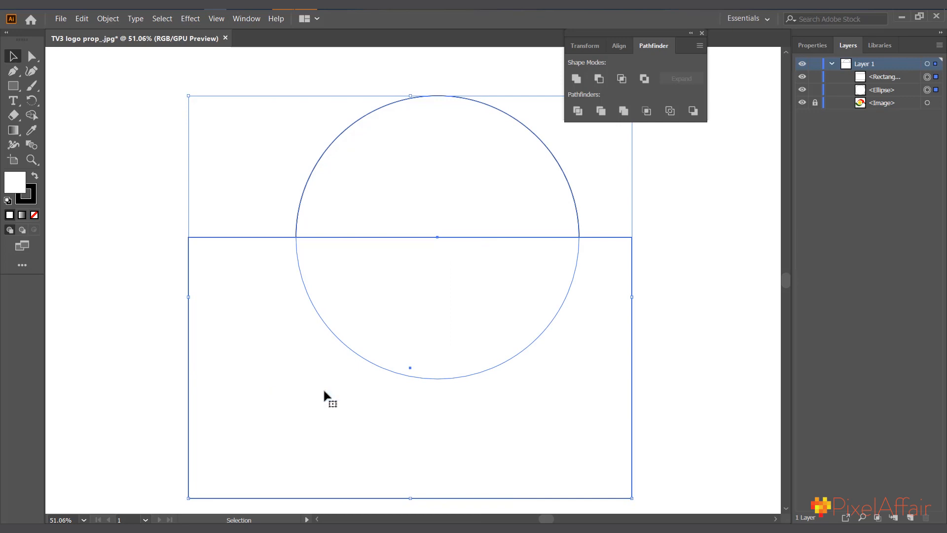
click(599, 80)
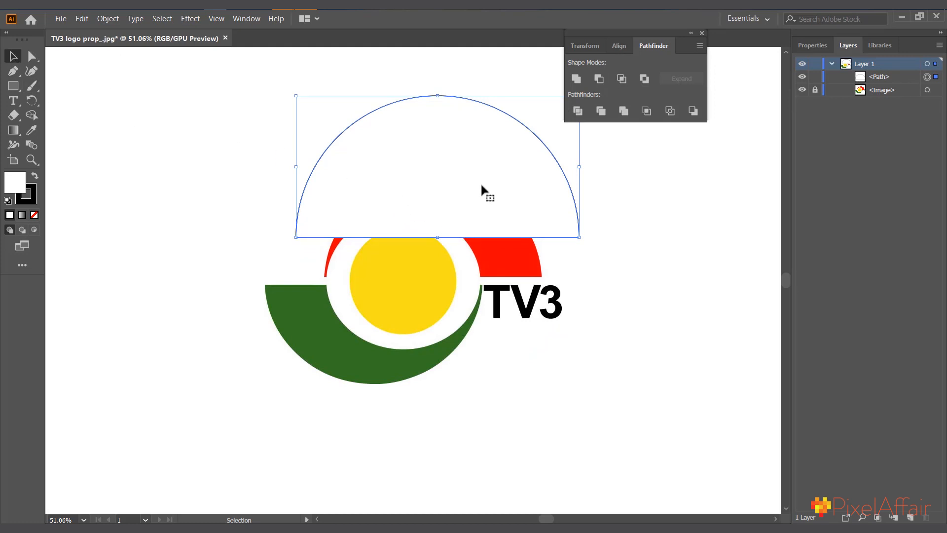
Step: Move the half circle down over the logo's red arc and scale it to about 392 × 196 px
drag(470, 156, 474, 194)
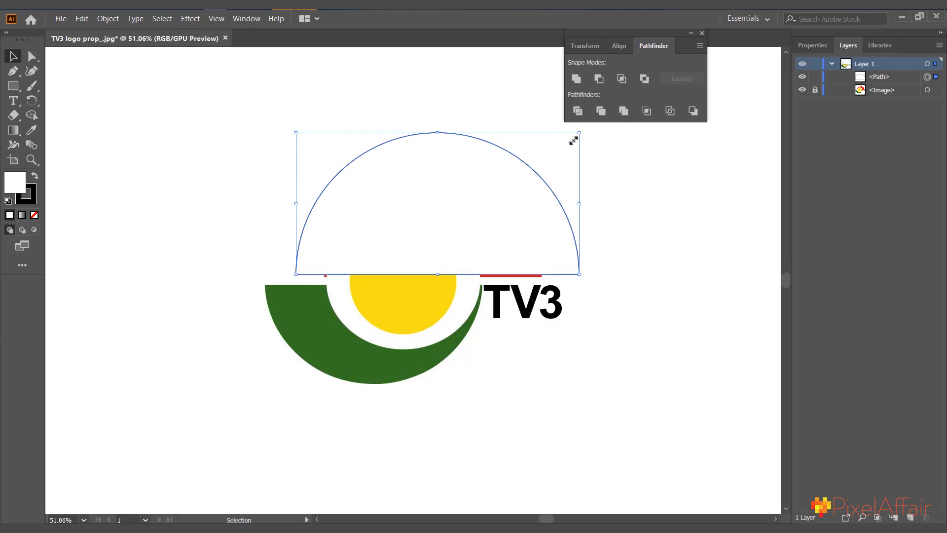
drag(578, 134, 539, 167)
shift+drag(296, 165, 311, 178)
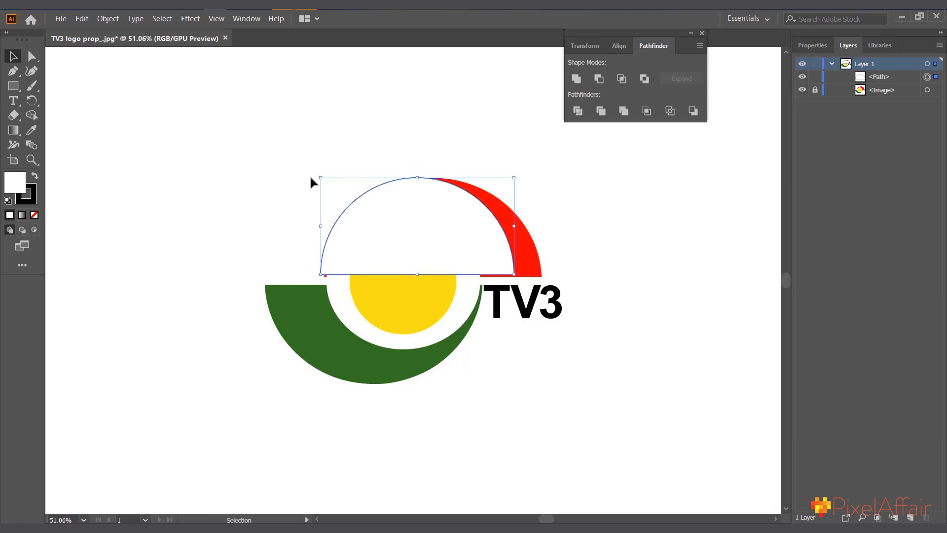
drag(415, 243, 430, 243)
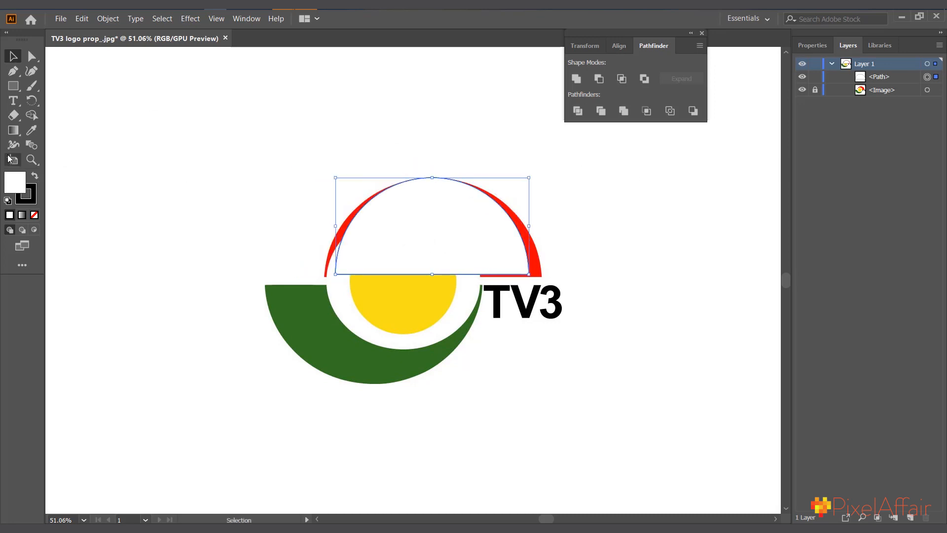
Step: Fill the half circle with dark reddish brown (#542424) and set its opacity to 53%
double_click(12, 183)
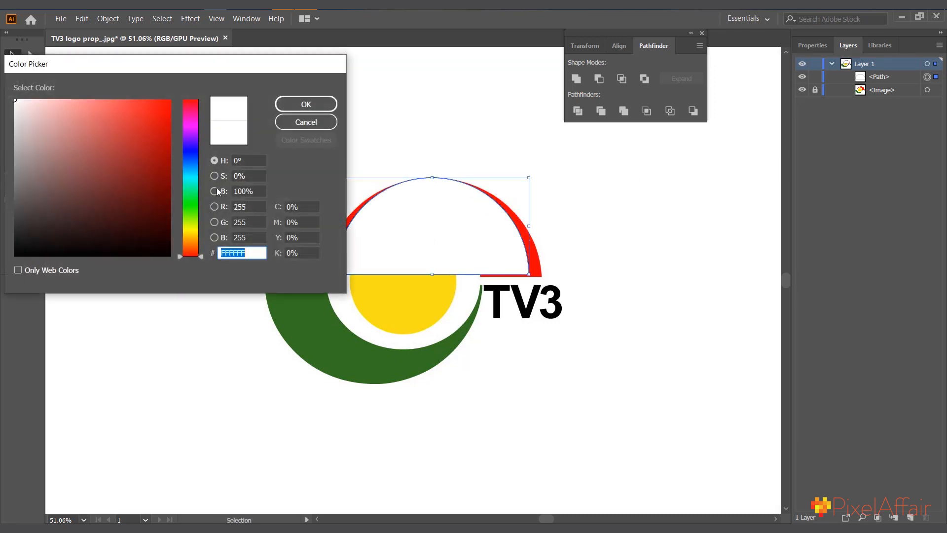
drag(131, 169, 104, 203)
click(321, 104)
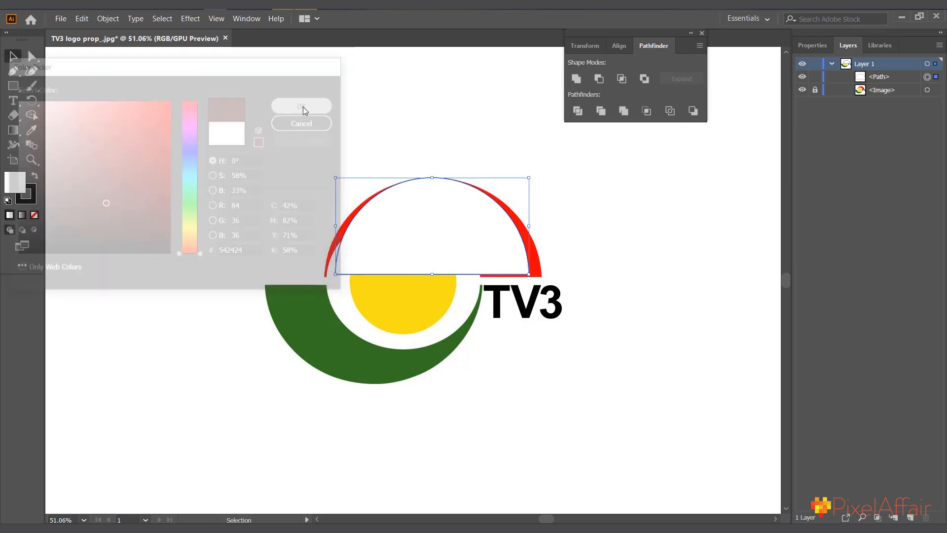
click(813, 45)
click(879, 217)
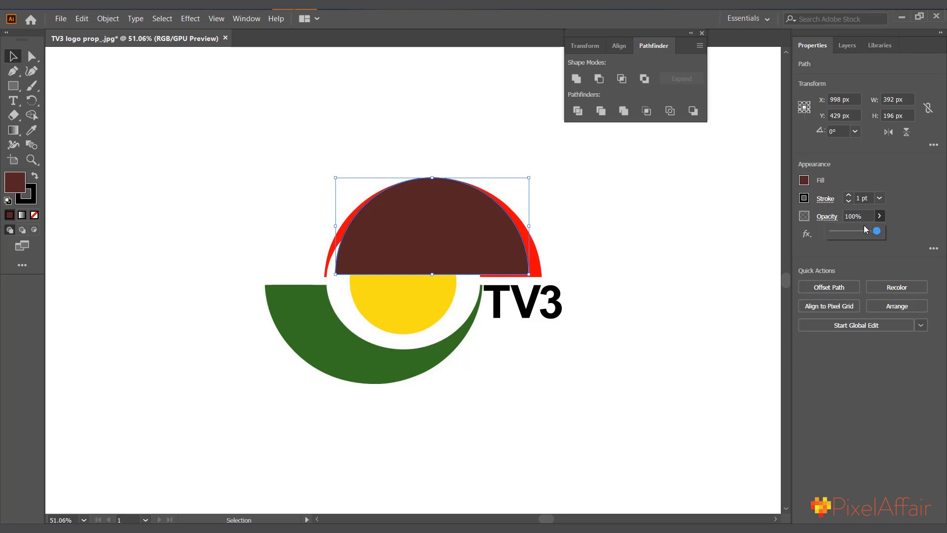
click(857, 230)
click(490, 254)
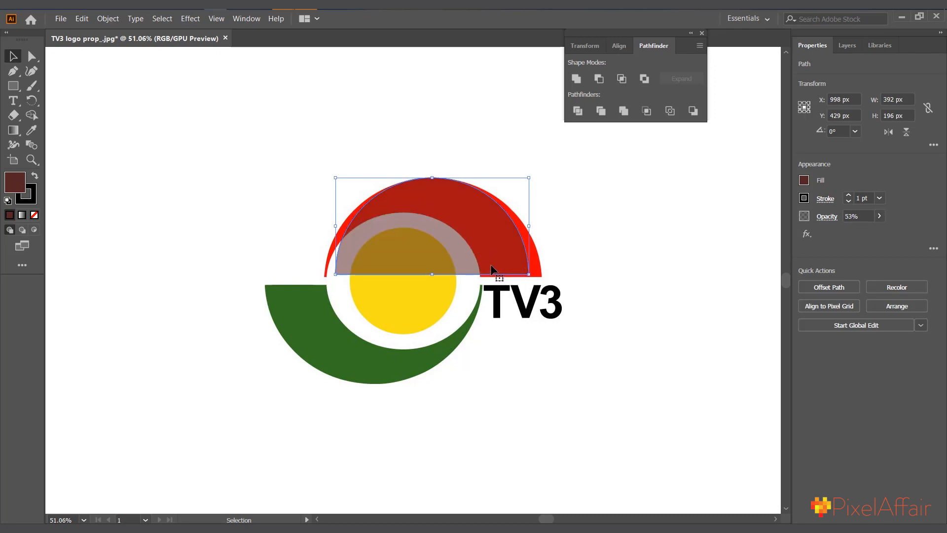
Step: Stretch the half circle to about 439 × 201 px so its edges match the red arc's outline
alt+scroll(481, 264, up, 2)
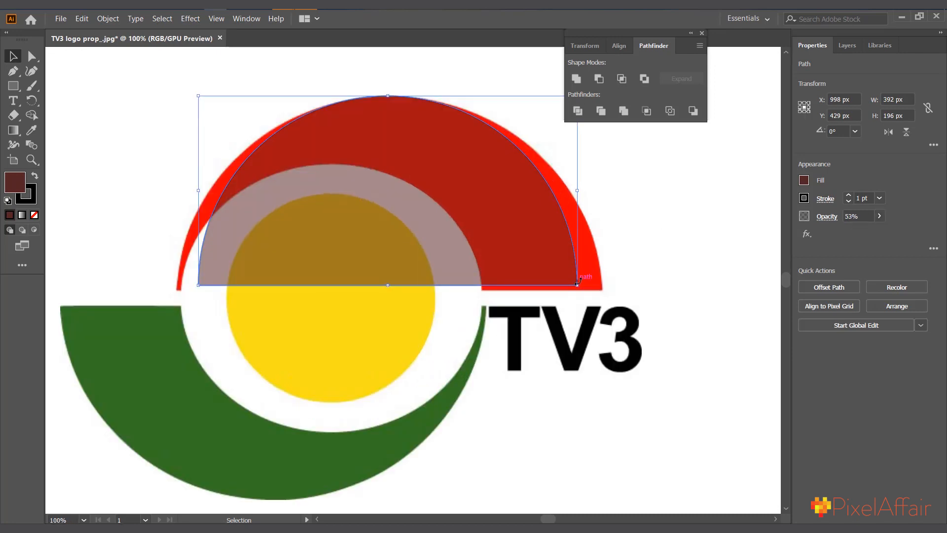
drag(577, 285, 589, 293)
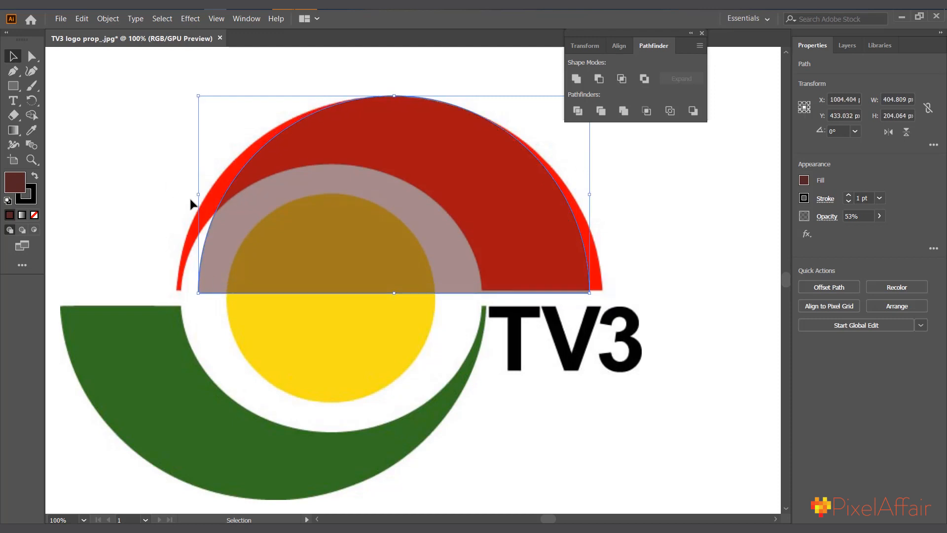
drag(397, 96, 514, 226)
drag(636, 33, 709, 33)
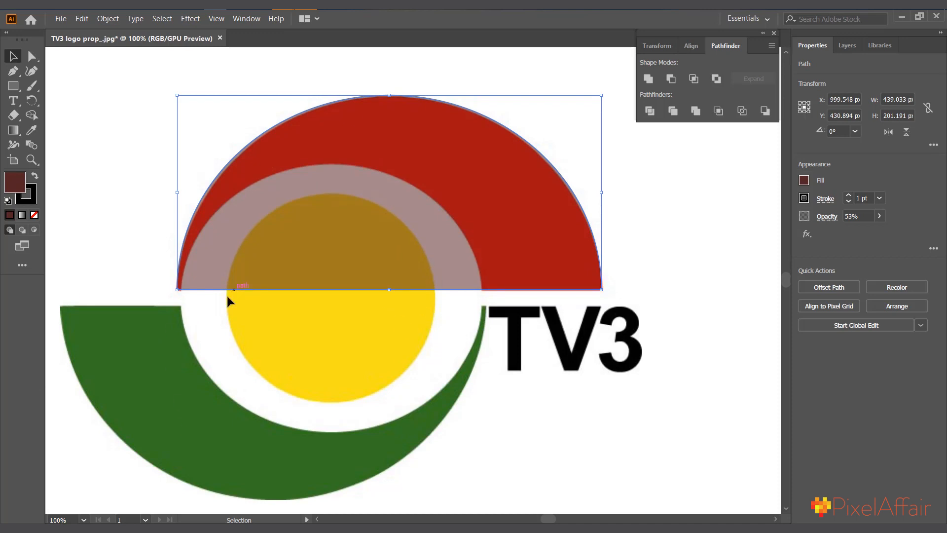
Step: Draw an ellipse about 307 × 284 px over the logo's white ring and set its opacity to 52%
click(15, 87)
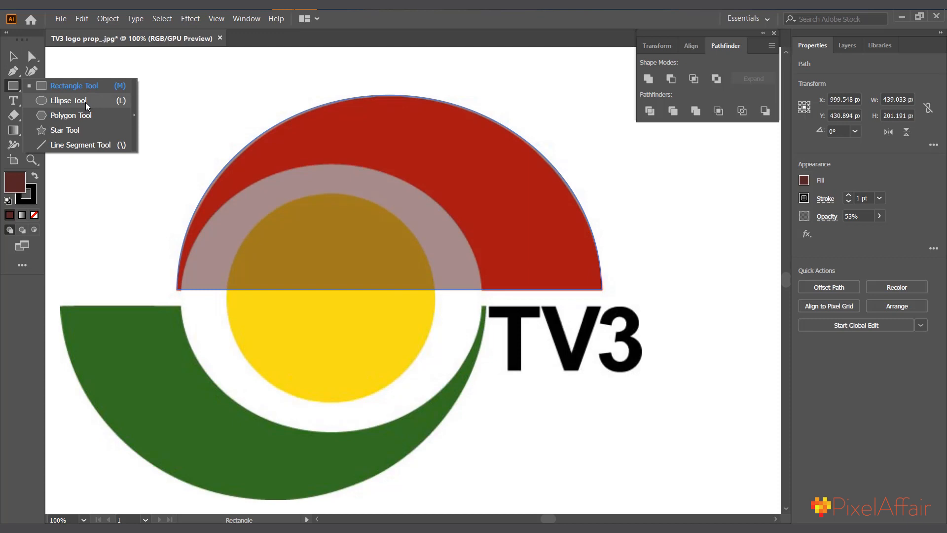
click(69, 100)
drag(198, 431, 495, 155)
click(13, 56)
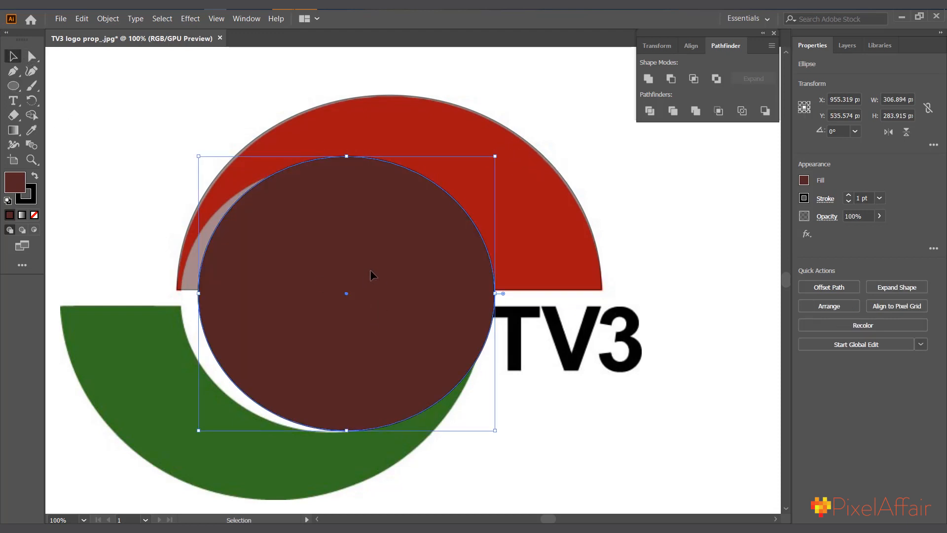
drag(366, 271, 355, 271)
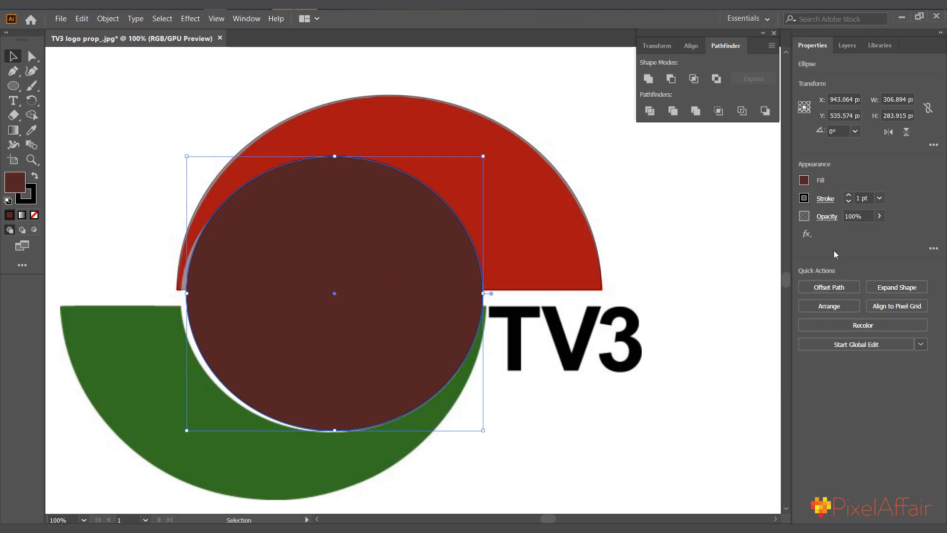
click(880, 217)
click(857, 233)
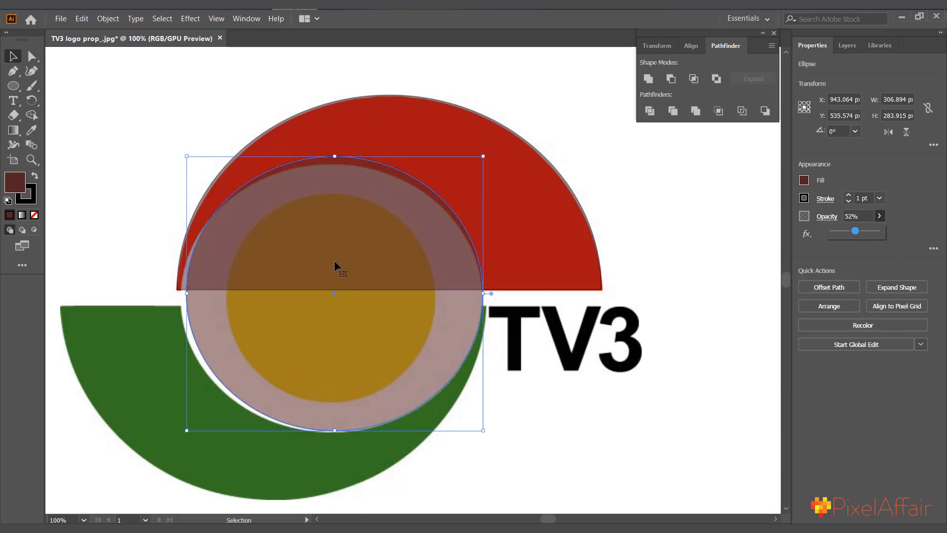
Step: Align the ellipse with the outer edge of the white ring and resize it to about 310 × 282 px
drag(366, 260, 361, 261)
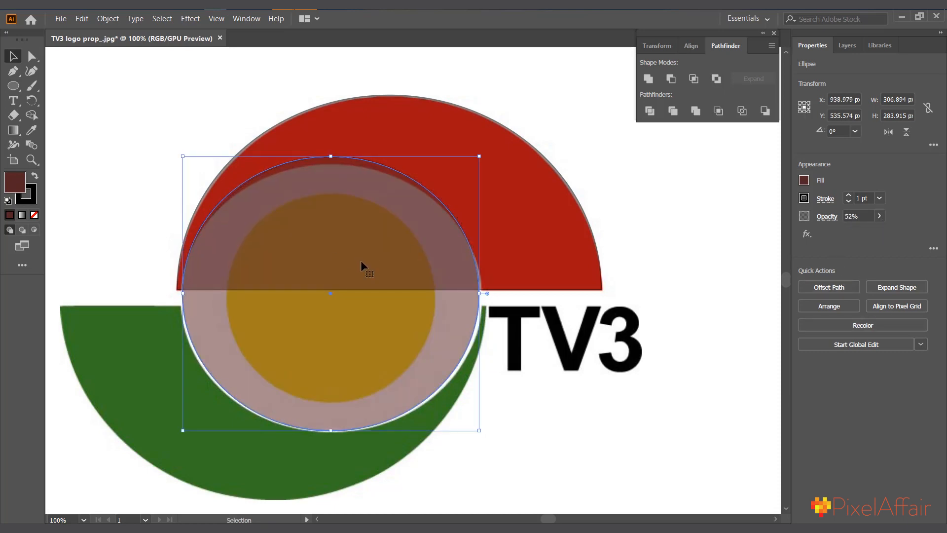
key(Down)
key(Down)
key(ctrl+plus)
key(ctrl+plus)
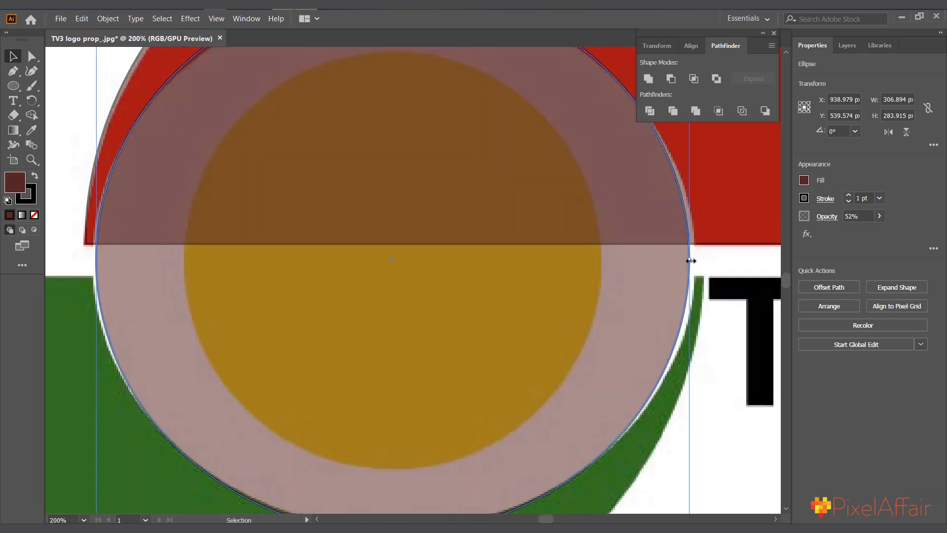
drag(691, 262, 694, 262)
drag(97, 262, 94, 262)
key(ctrl+minus)
key(ctrl+minus)
key(ctrl+plus)
alt+scroll(282, 169, up, 1)
scroll(283, 168, up, 1)
drag(284, 135, 284, 138)
Step: Subtract the ellipse from the half circle with Minus Front to form the red crescent's shape
alt+scroll(355, 218, down, 4)
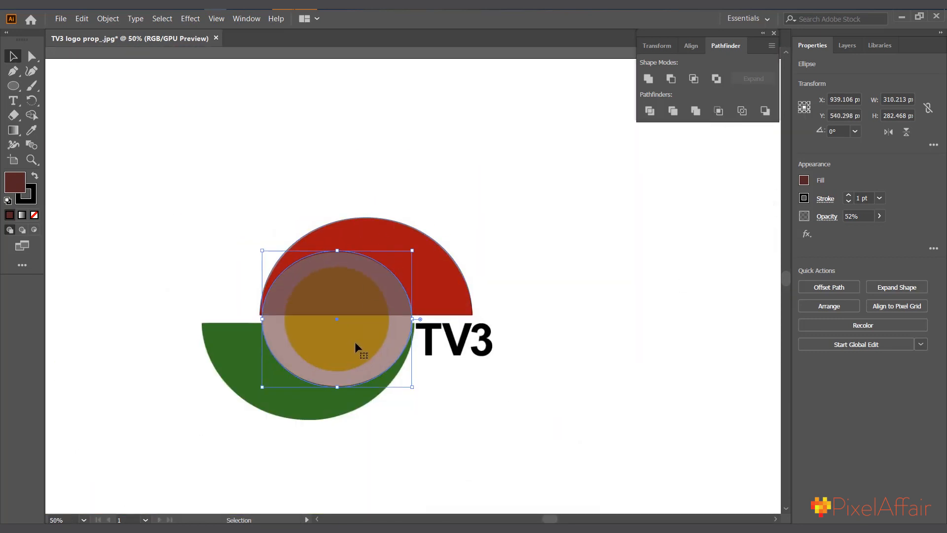
scroll(390, 259, up, 1)
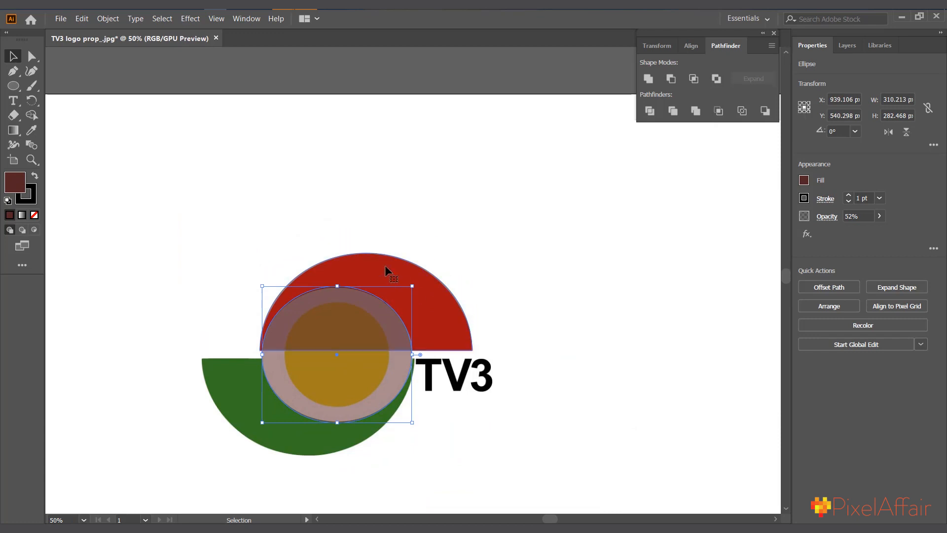
click(436, 295)
shift+click(369, 370)
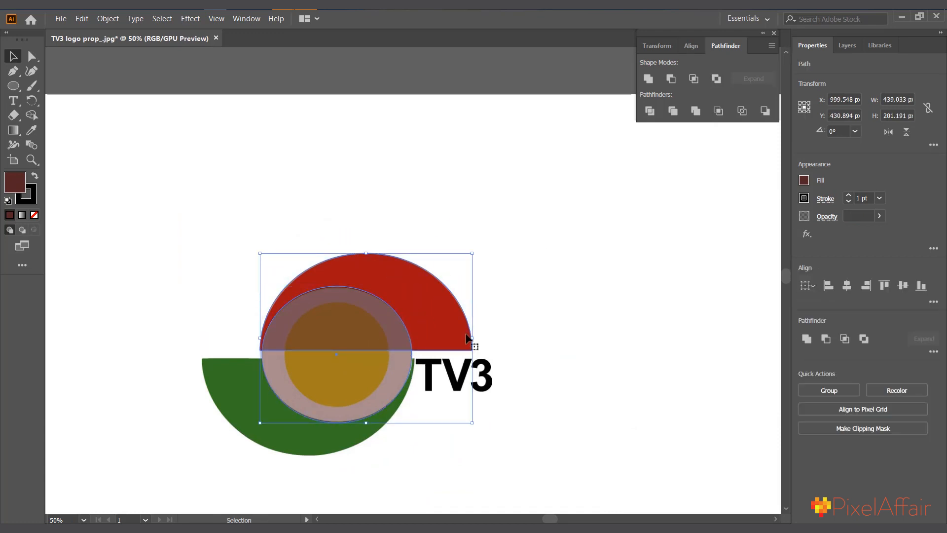
click(671, 79)
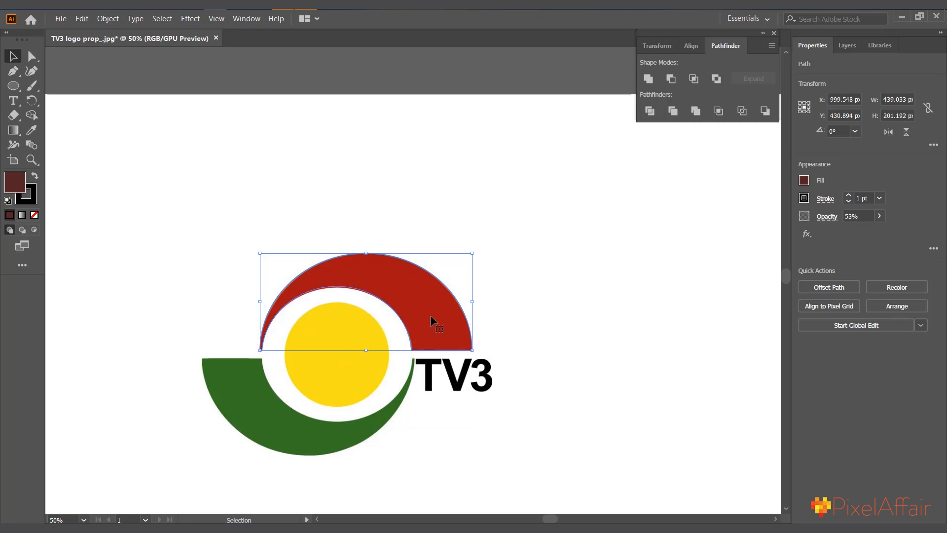
Step: Set the crescent's opacity to 100% and move it up about 36 px to expose the logo image's red arc
alt+scroll(344, 370, up, 2)
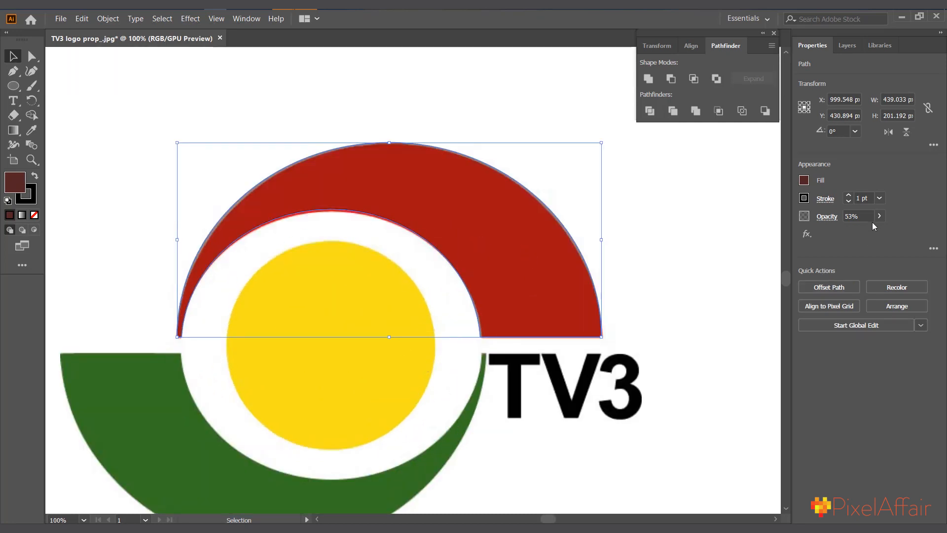
drag(861, 231, 899, 235)
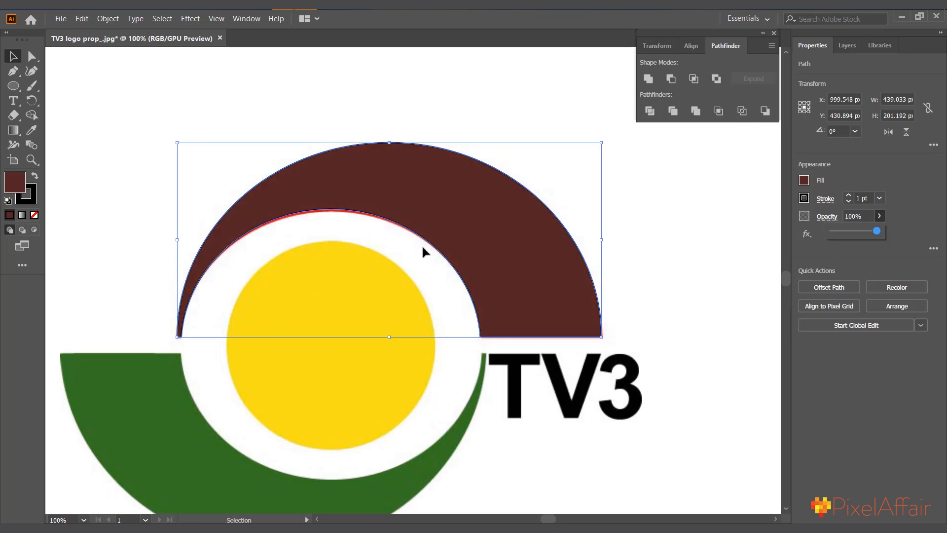
drag(449, 229, 481, 210)
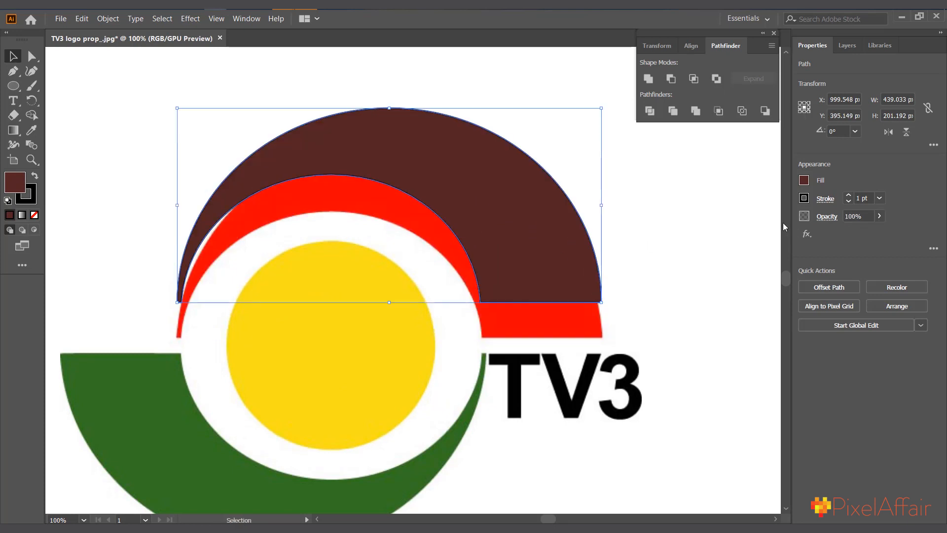
Step: Set the crescent's fill color to #4F2424
double_click(20, 183)
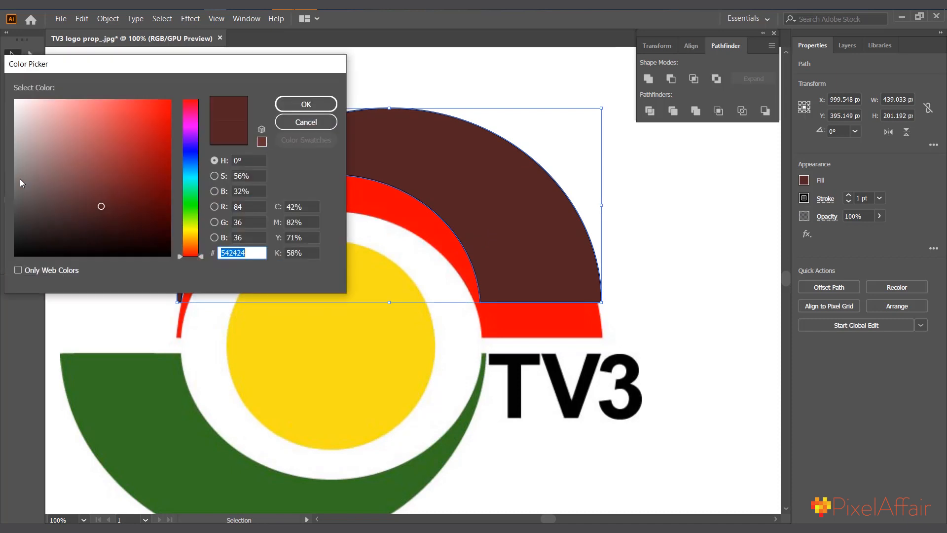
text(4F2424)
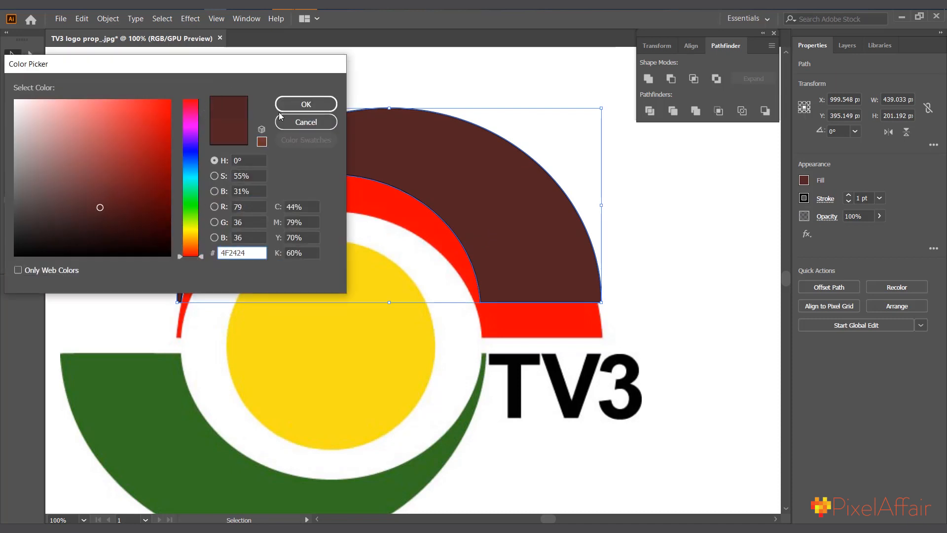
click(302, 105)
Step: Sample the image's red onto the crescent with the Eyedropper and move the crescent back over the red arc
click(31, 132)
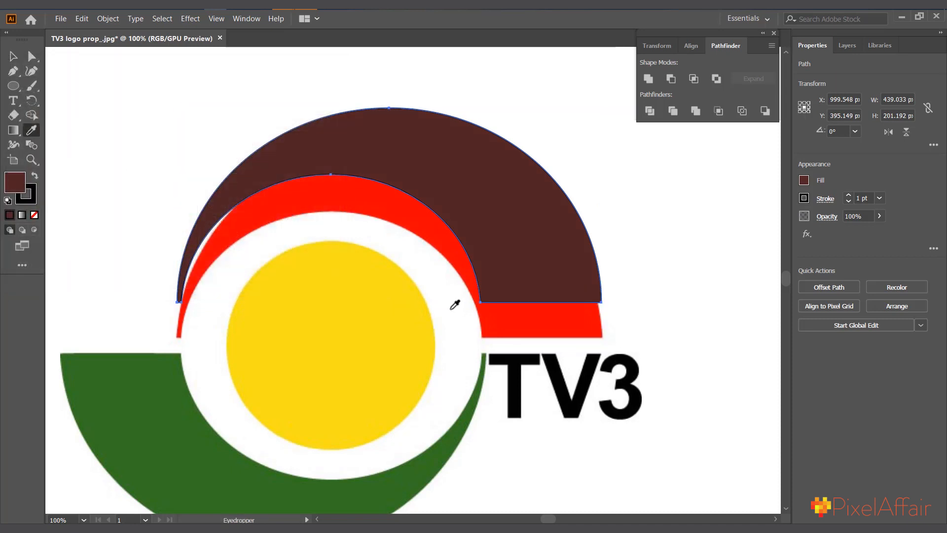
click(369, 200)
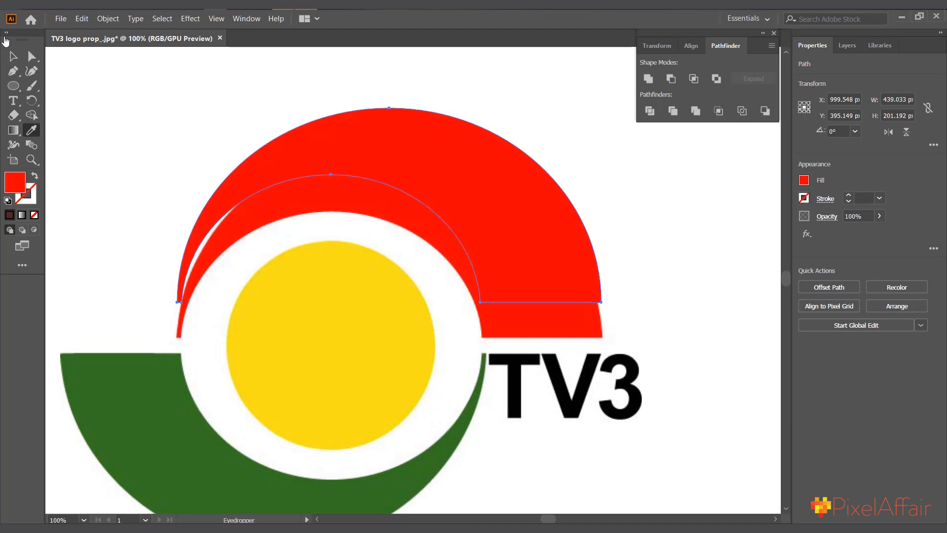
click(13, 56)
drag(486, 194, 482, 227)
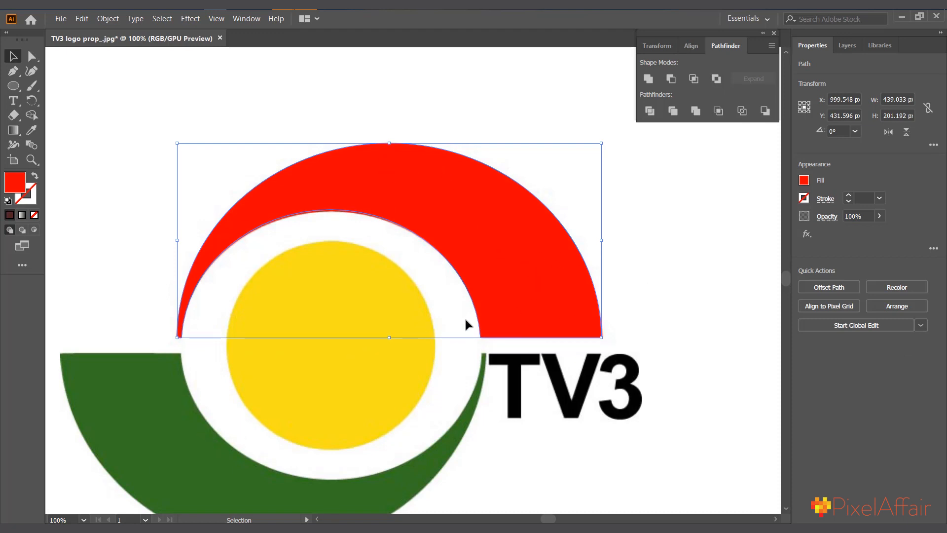
Step: Create a reflected copy of the red crescent across the vertical axis
scroll(382, 337, down, 2)
right_click(466, 183)
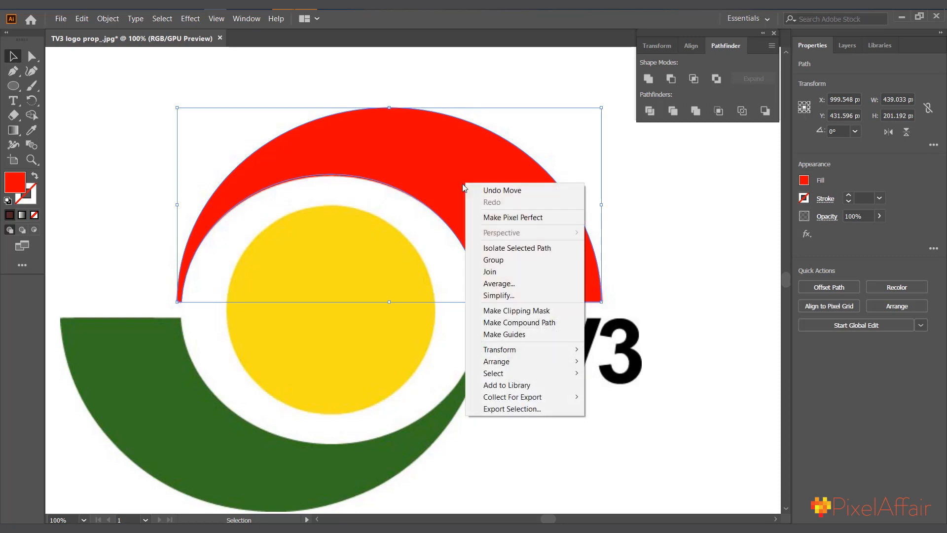
click(419, 171)
right_click(519, 233)
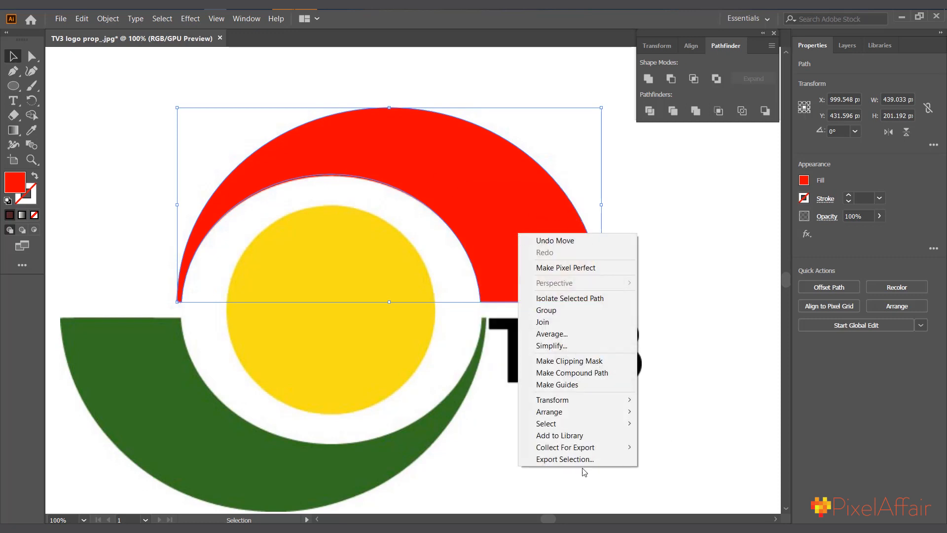
mouse_move(587, 404)
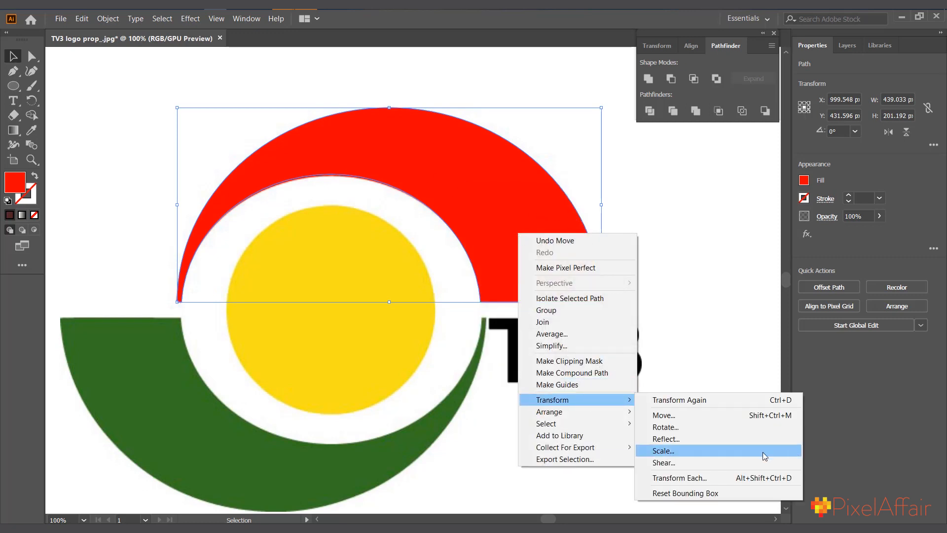
click(666, 439)
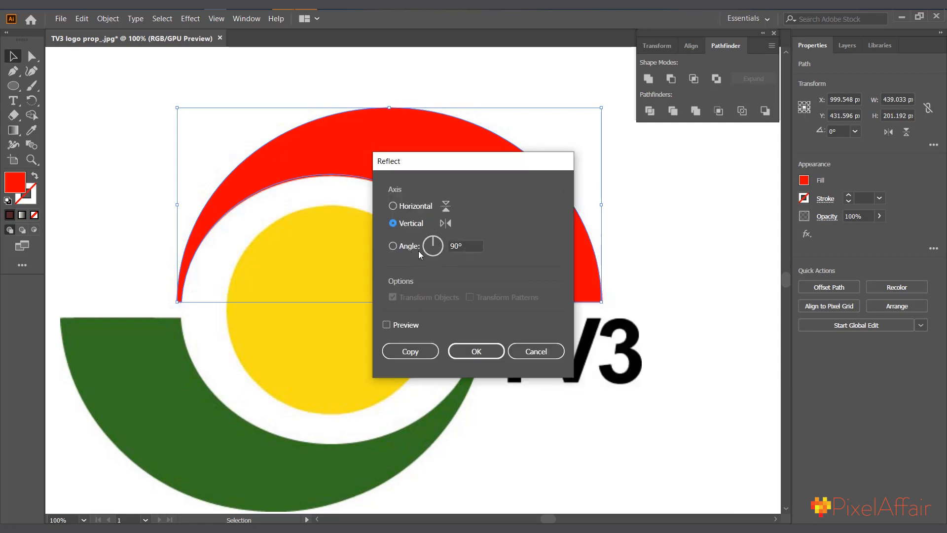
click(389, 326)
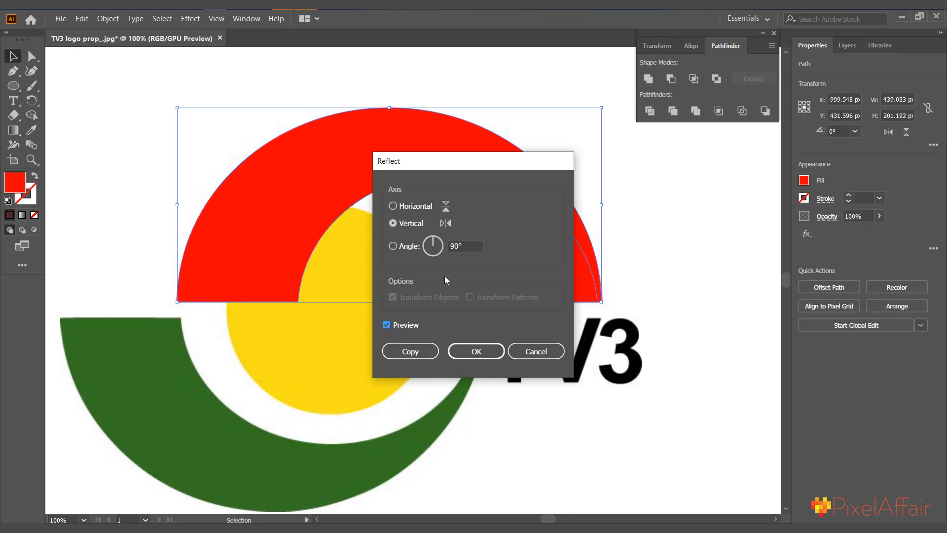
drag(432, 164, 638, 169)
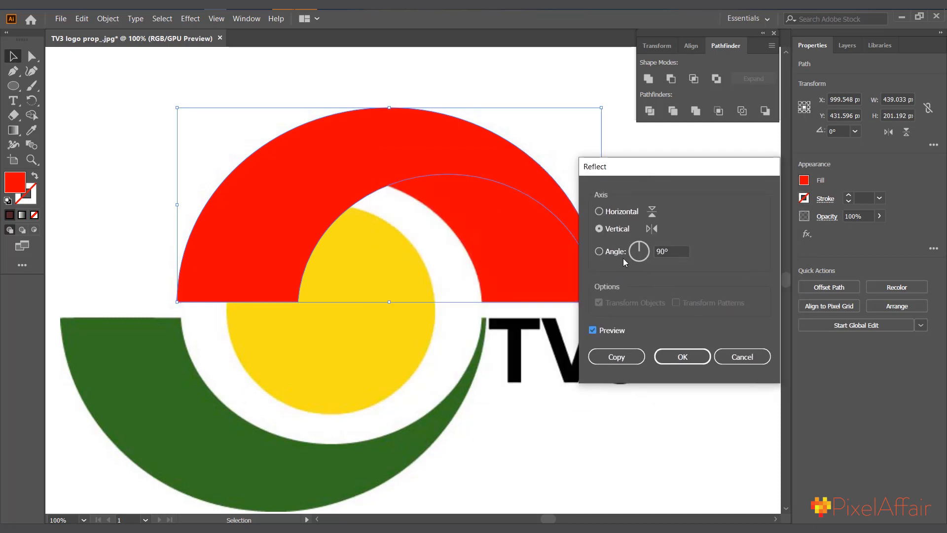
click(617, 357)
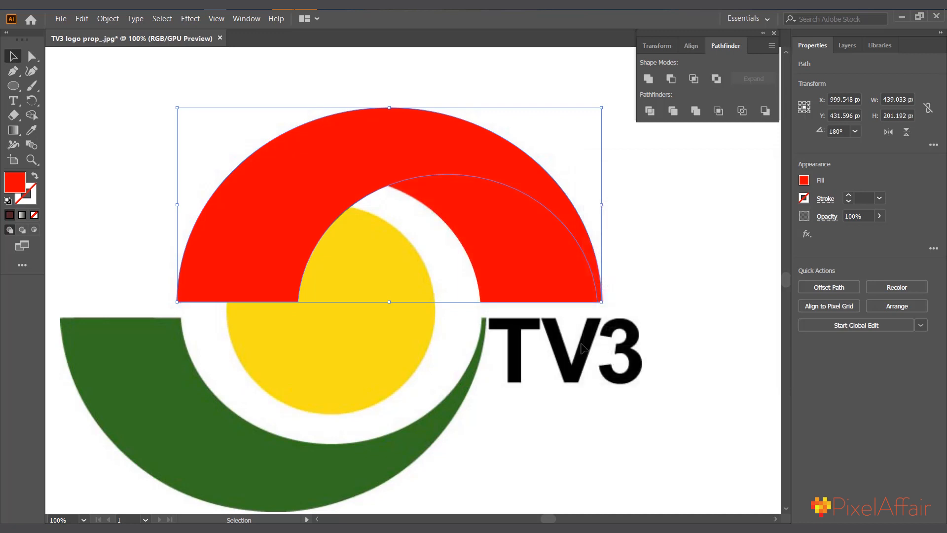
Step: Move the crescent copy down over the logo's green arc and reflect it across the horizontal axis
drag(397, 280, 377, 368)
right_click(297, 336)
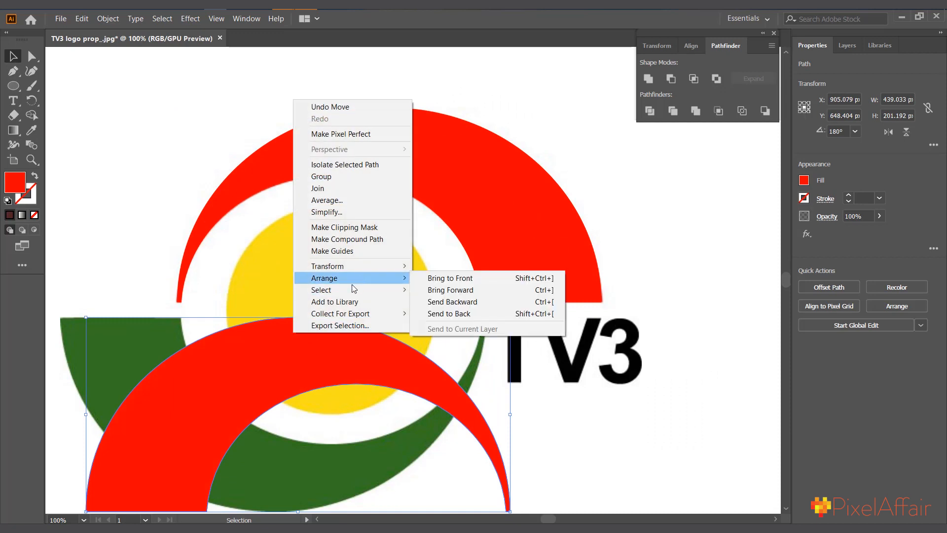
mouse_move(353, 289)
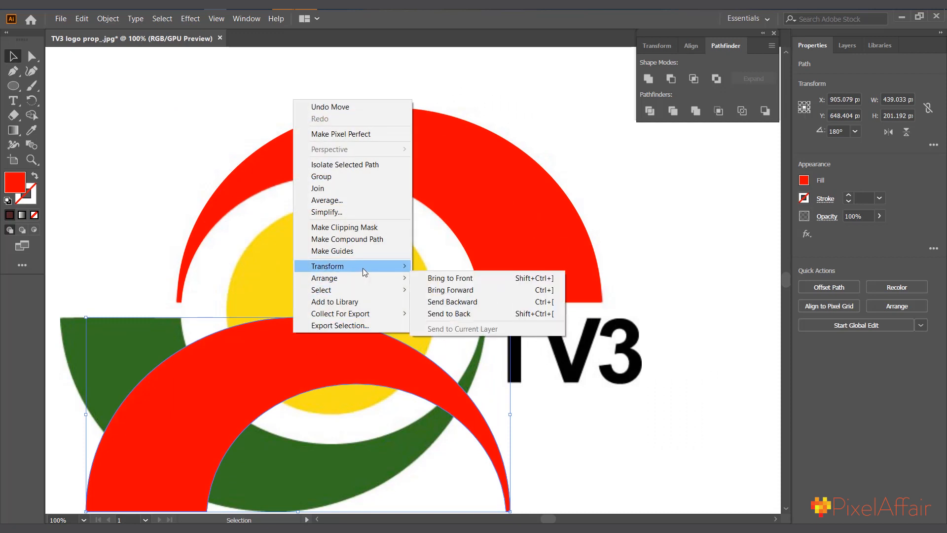
mouse_move(363, 268)
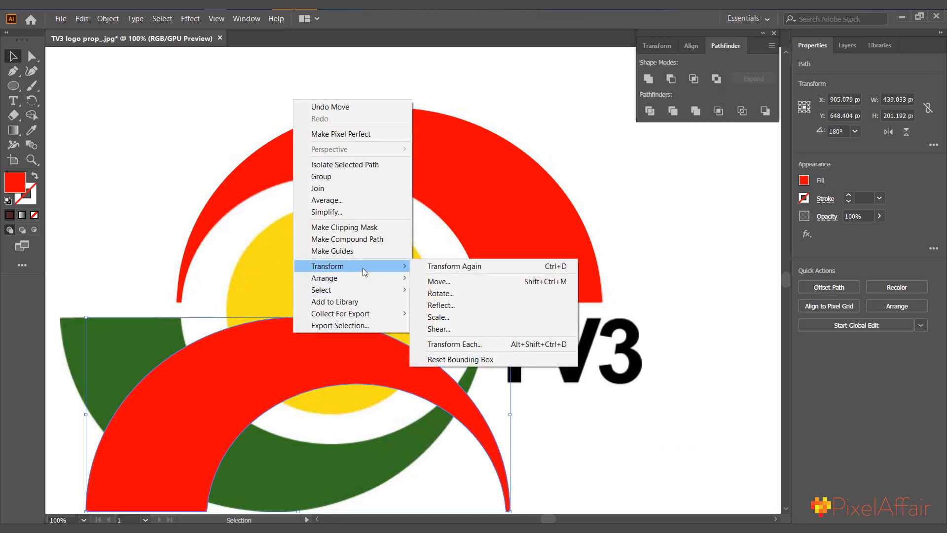
click(469, 306)
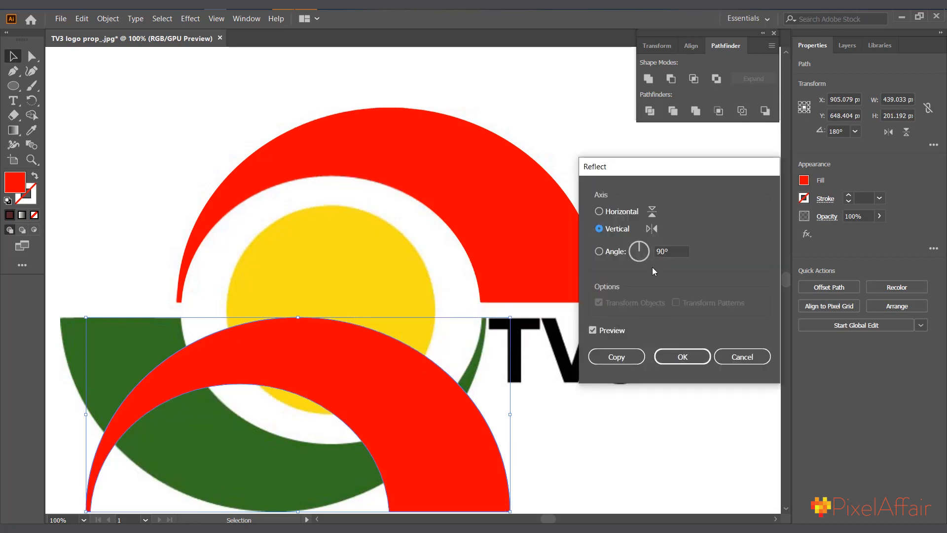
click(623, 212)
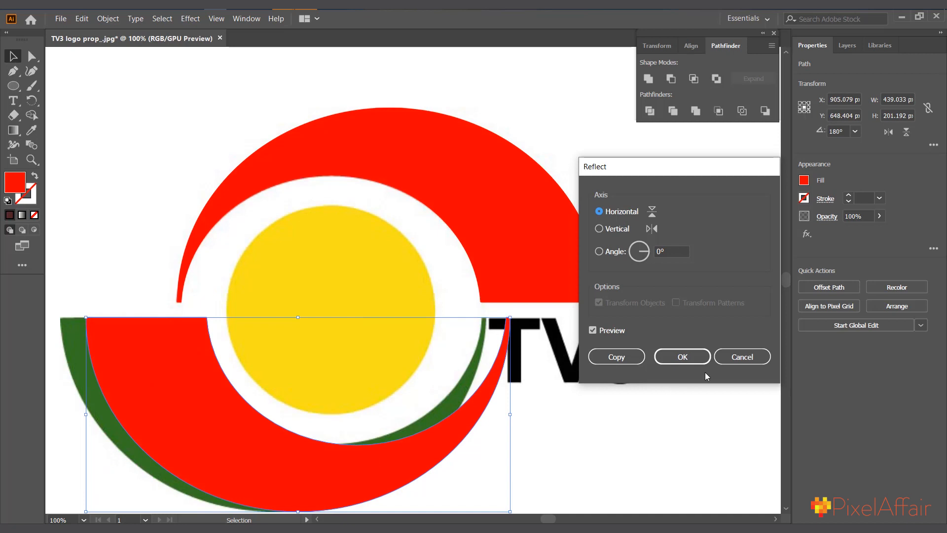
click(686, 357)
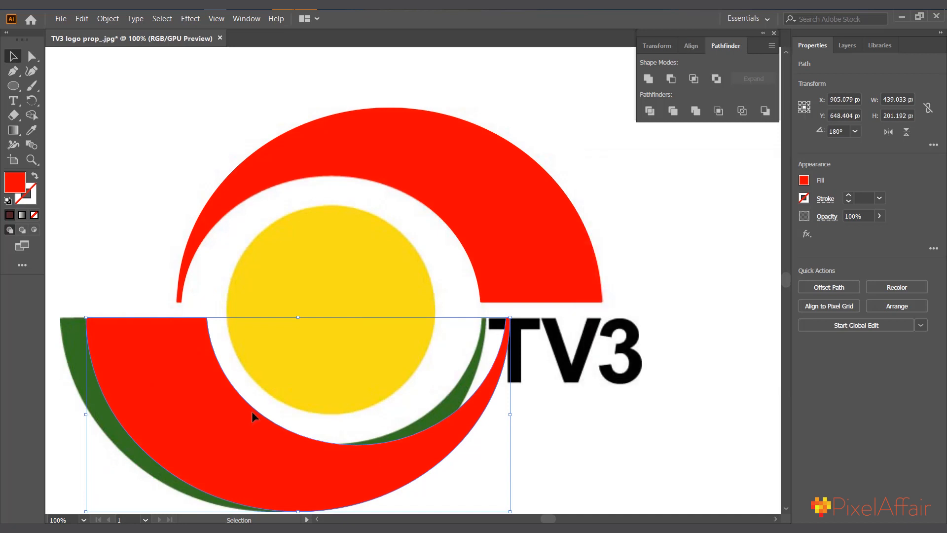
Step: Align the flipped crescent copy with the outline of the logo's green arc
drag(253, 423, 227, 426)
key(Right)
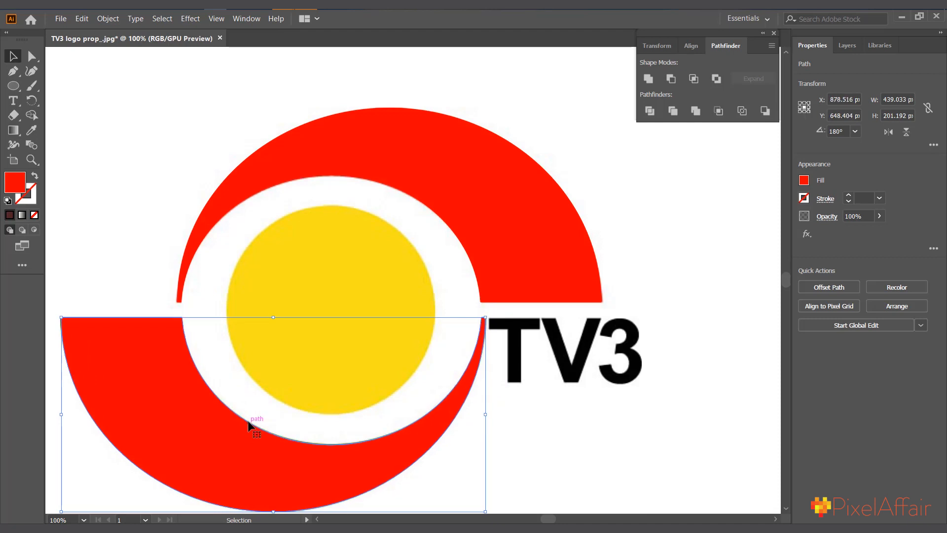
key(Right)
Step: Move the flipped crescent aside, fill it with the image's sampled green, and place it back over the green arc
drag(184, 450, 299, 439)
click(31, 129)
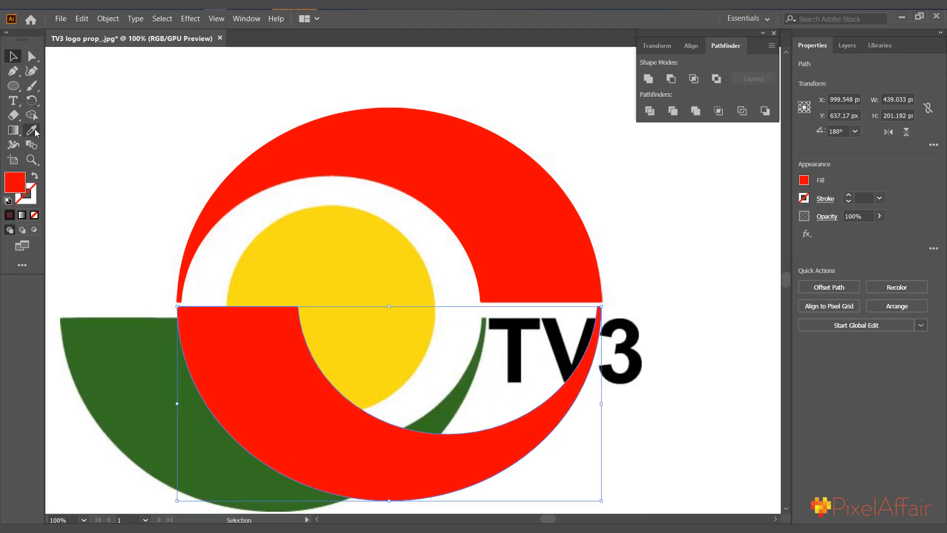
click(106, 366)
click(13, 57)
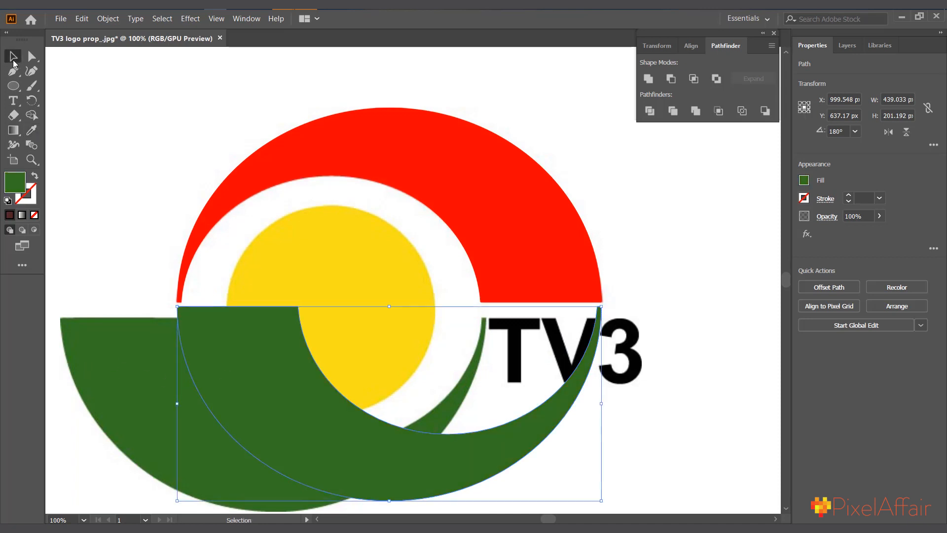
drag(260, 419, 200, 421)
Step: Show the layer list and draw a circle slightly smaller than the logo's yellow disc over it
key(F7)
click(14, 86)
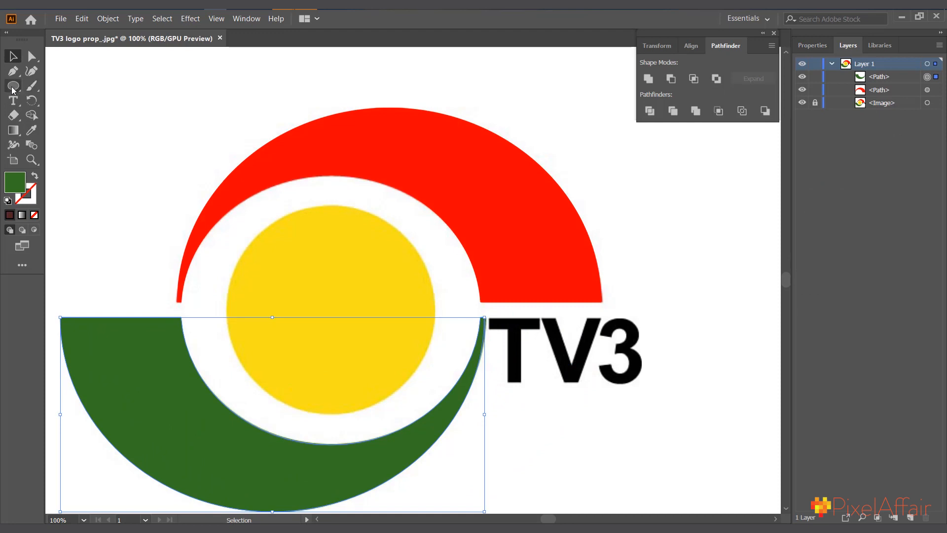
key(ctrl+shift+a)
drag(247, 221, 446, 415)
key(v)
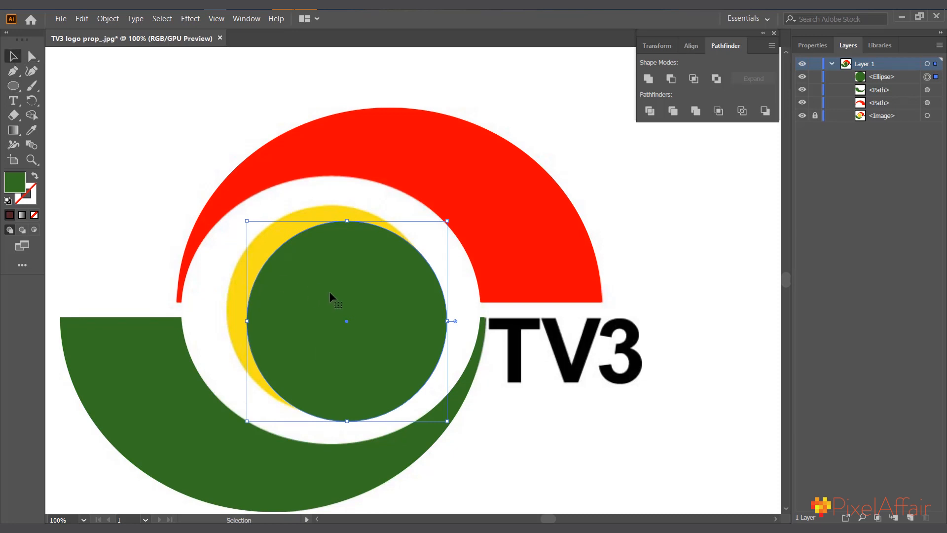
Step: Fill the new circle with the image's sampled yellow and center it on the logo's yellow disc
click(31, 130)
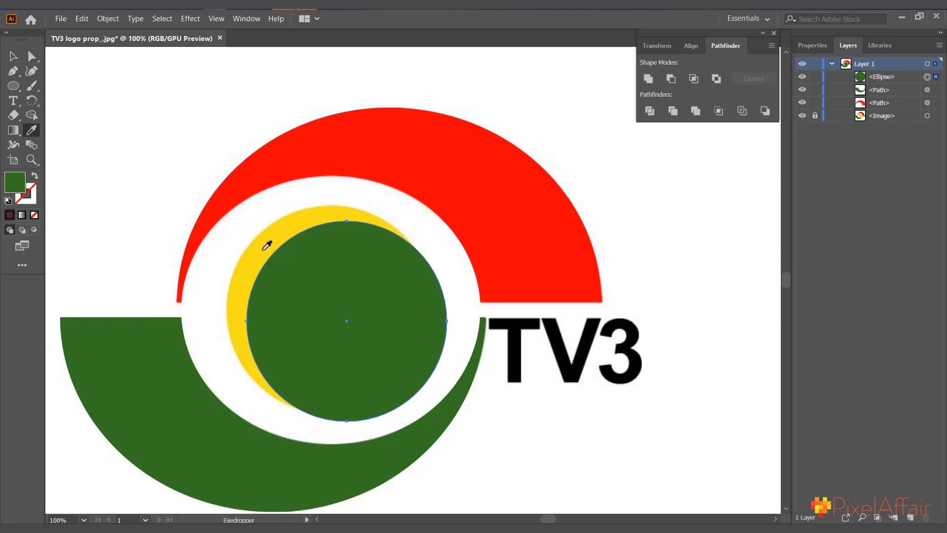
click(264, 249)
key(v)
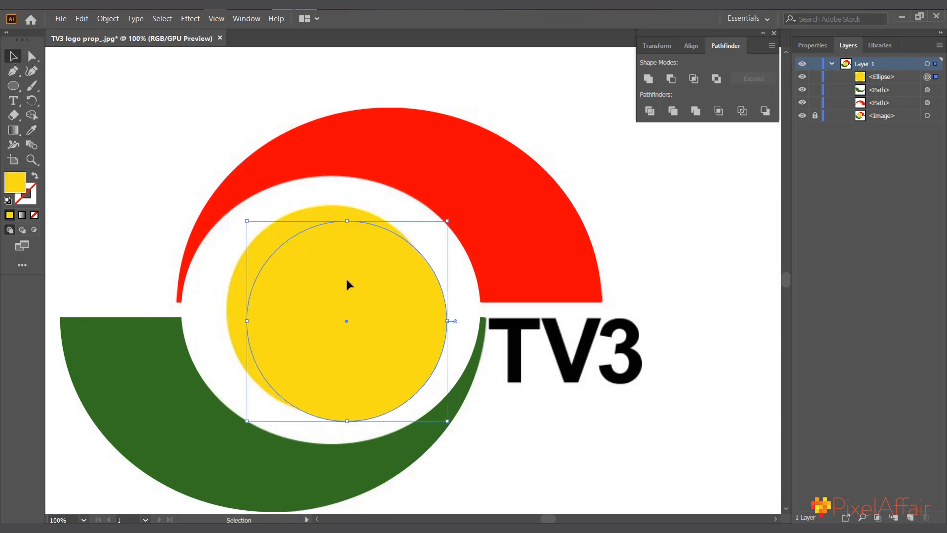
drag(347, 285, 333, 272)
key(Left)
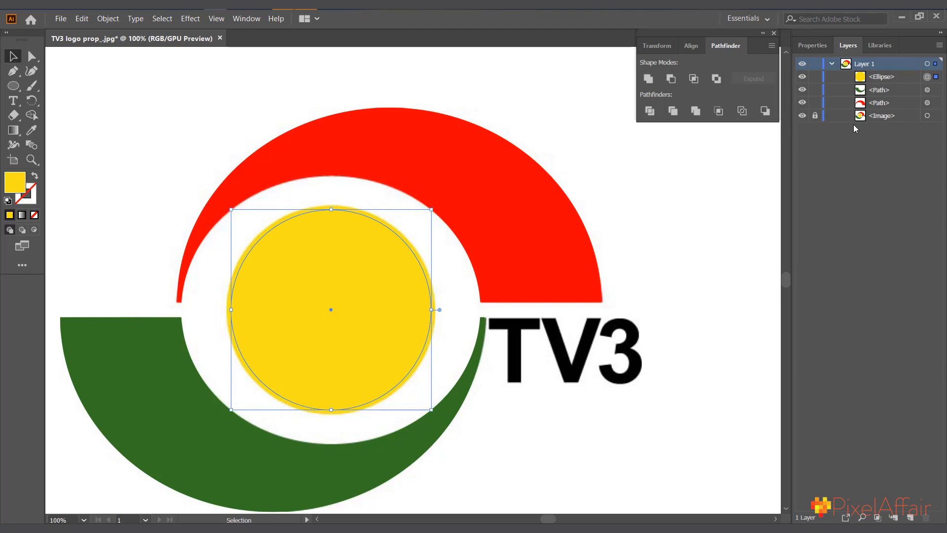
Step: Hide the traced logo image and add the text "TV3" beside the green crescent's thin tip
click(803, 115)
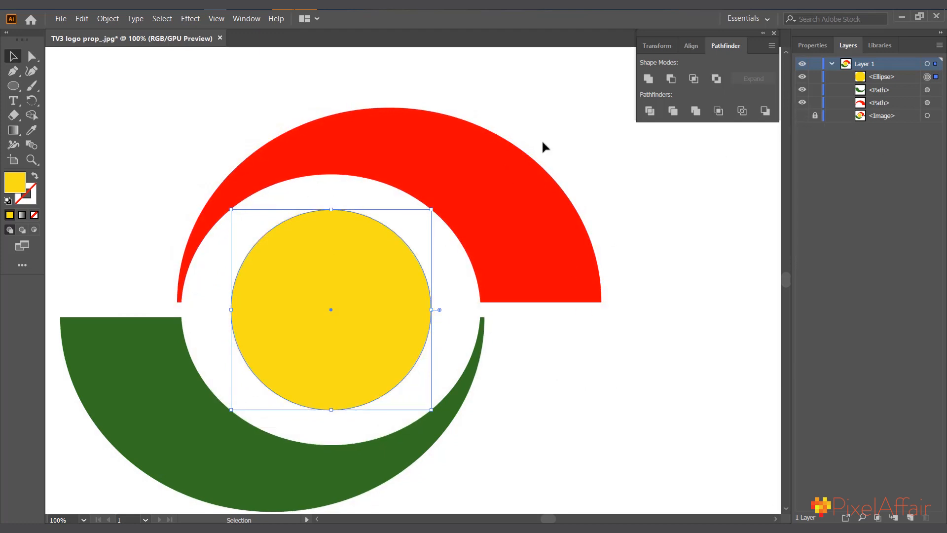
alt+scroll(544, 148, down, 2)
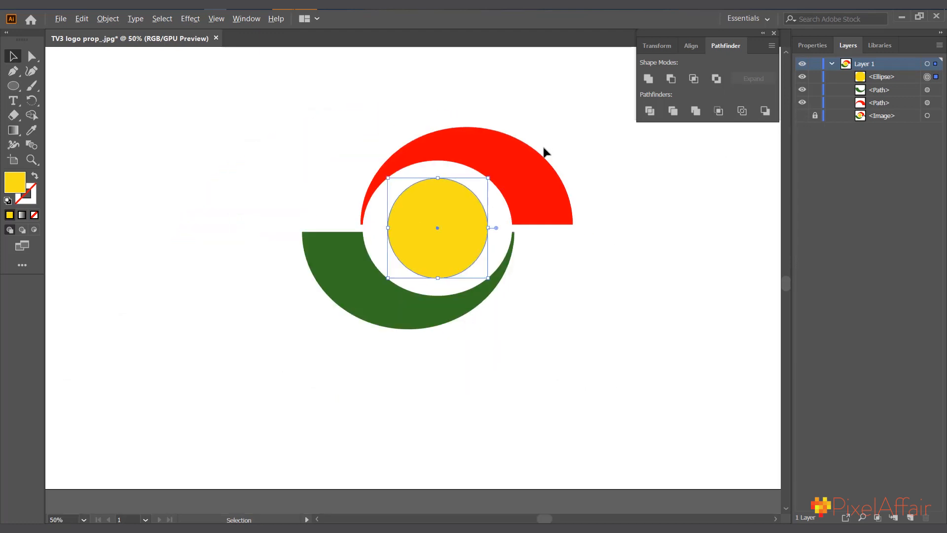
click(13, 101)
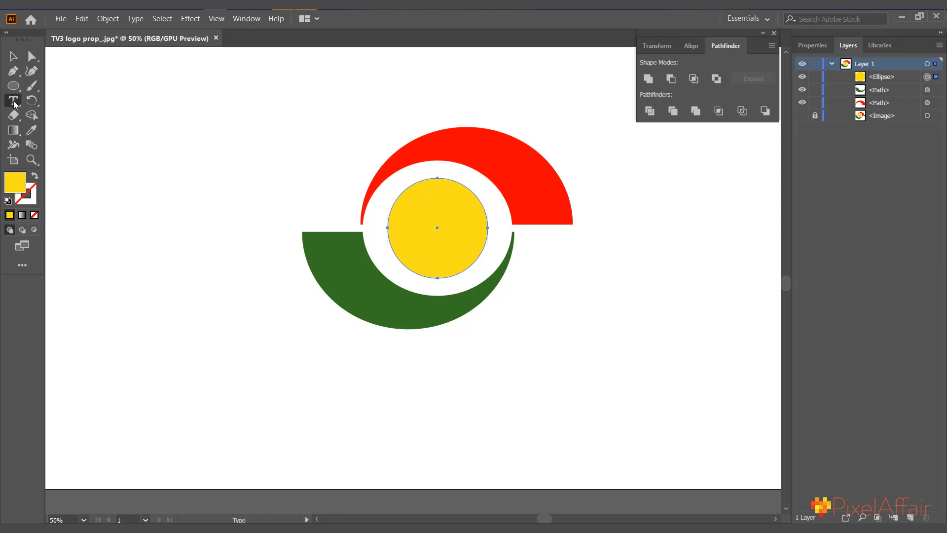
click(538, 261)
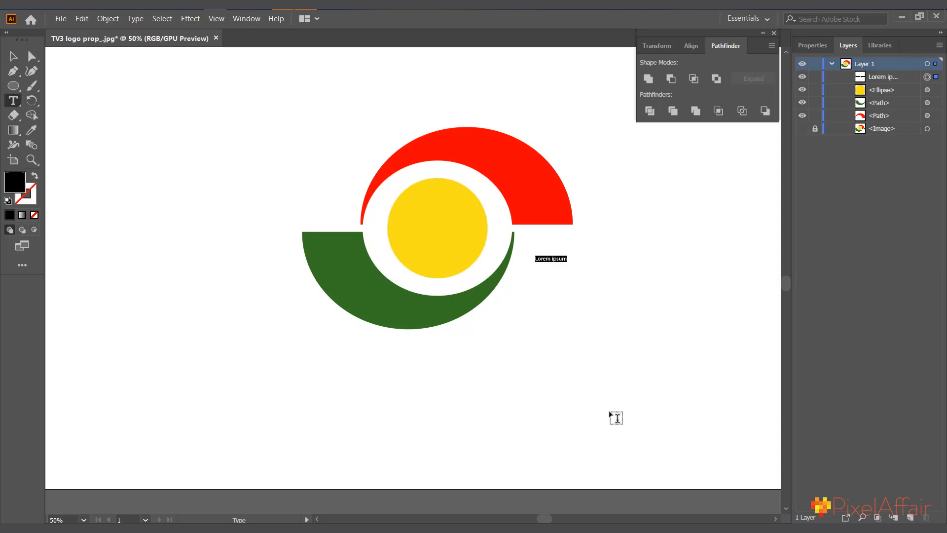
text(TV3)
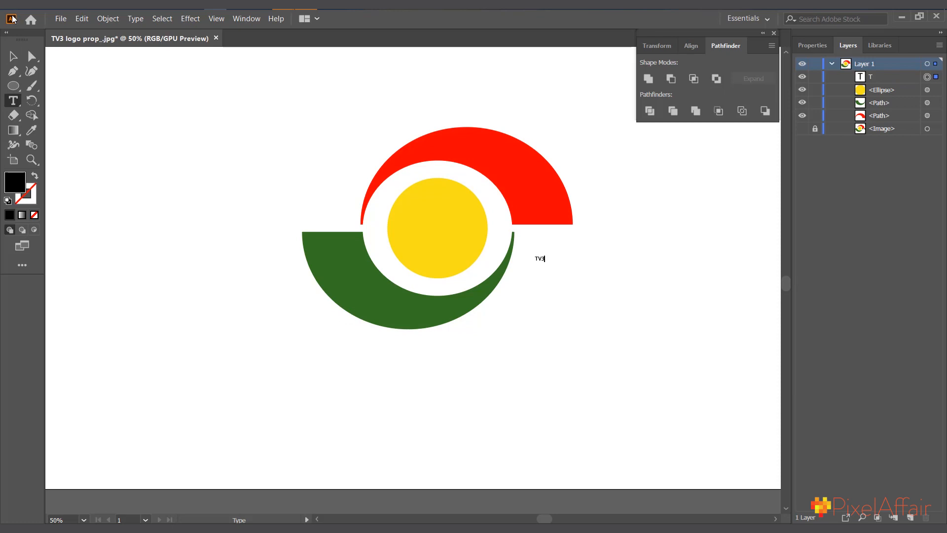
key(Escape)
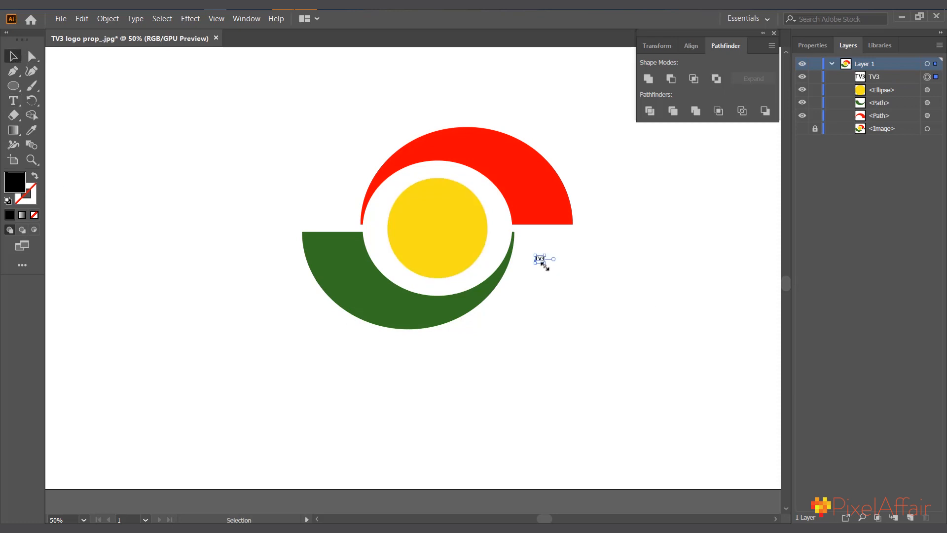
Step: Enlarge the TV3 text to about 217 px wide, set its font to Arial Bold, and keep it just below the red crescent's flat end
drag(544, 265, 641, 333)
drag(606, 294, 594, 283)
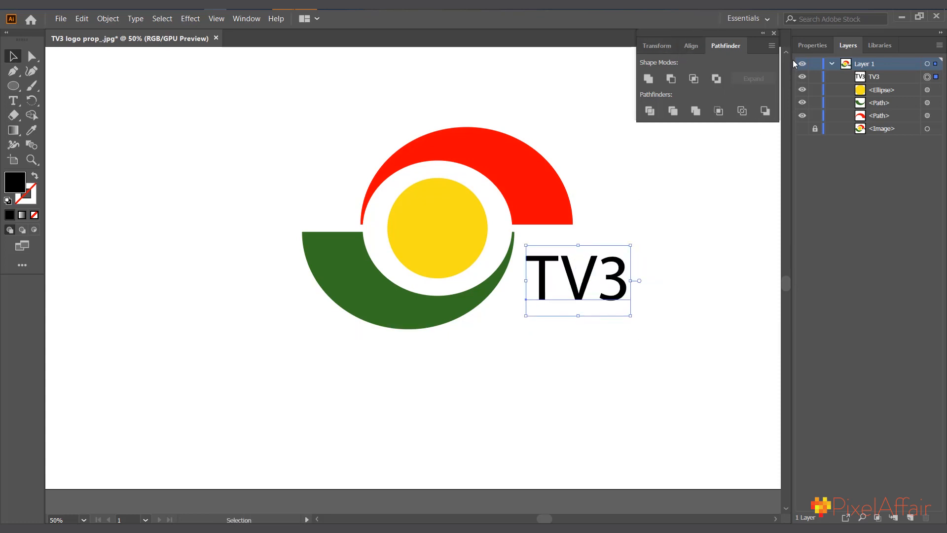
click(812, 45)
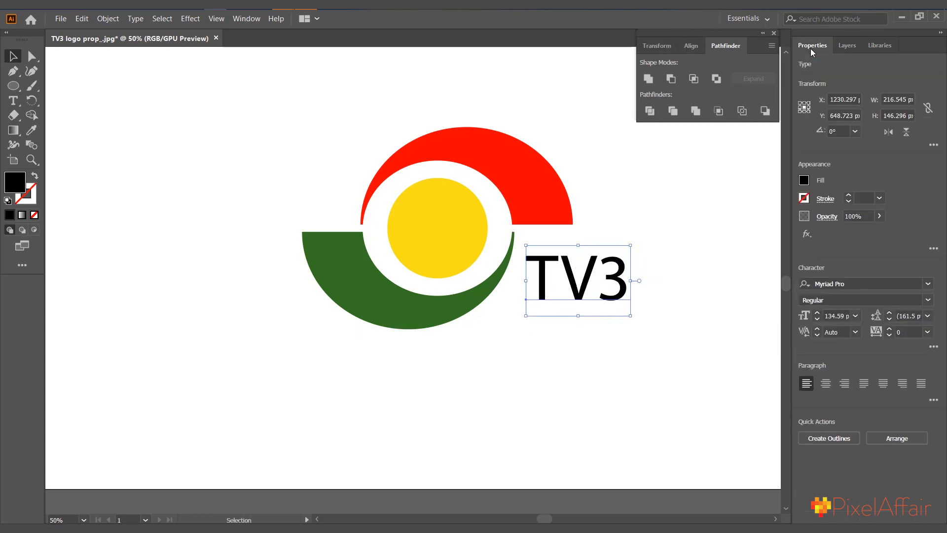
click(872, 291)
text(aria)
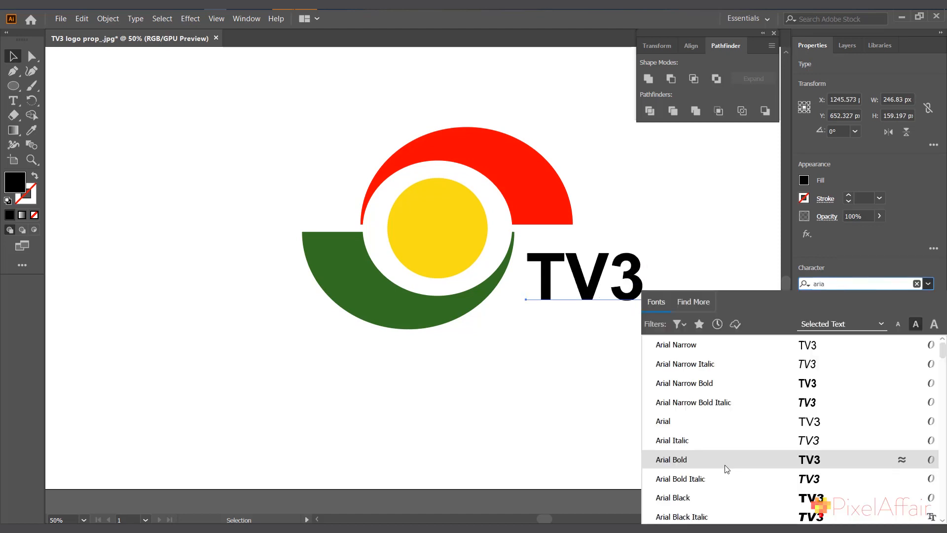
click(725, 464)
drag(612, 276, 607, 266)
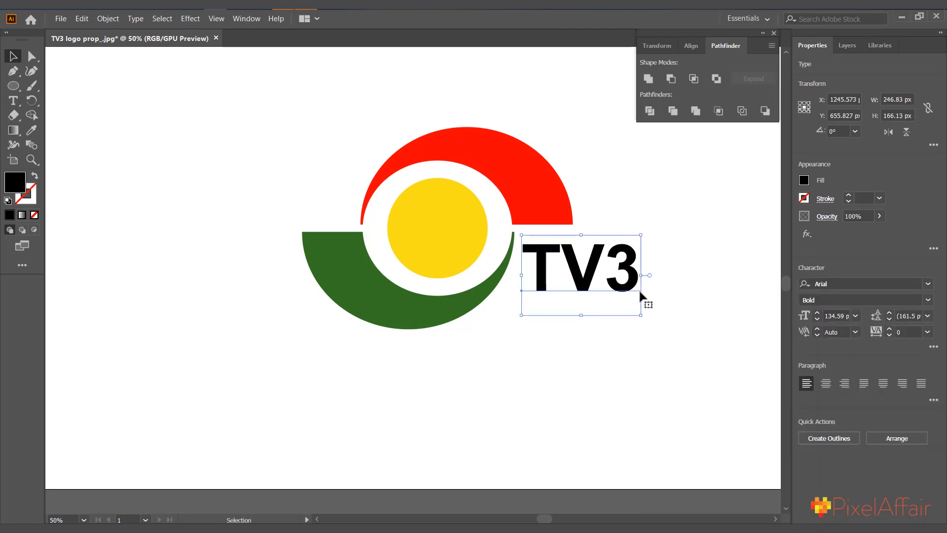
Step: Show the traced logo image, scale and align the TV3 text over the original lettering, and hide the image again
click(847, 46)
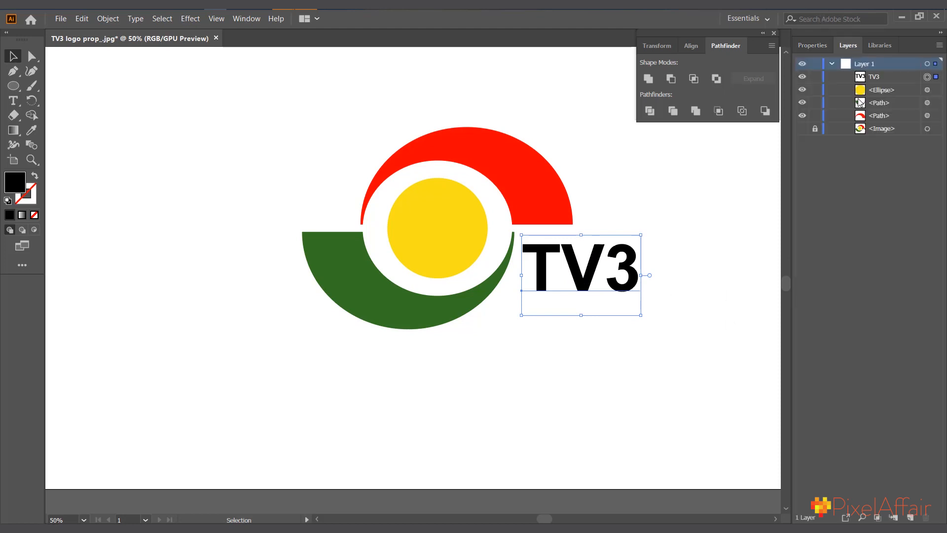
click(802, 128)
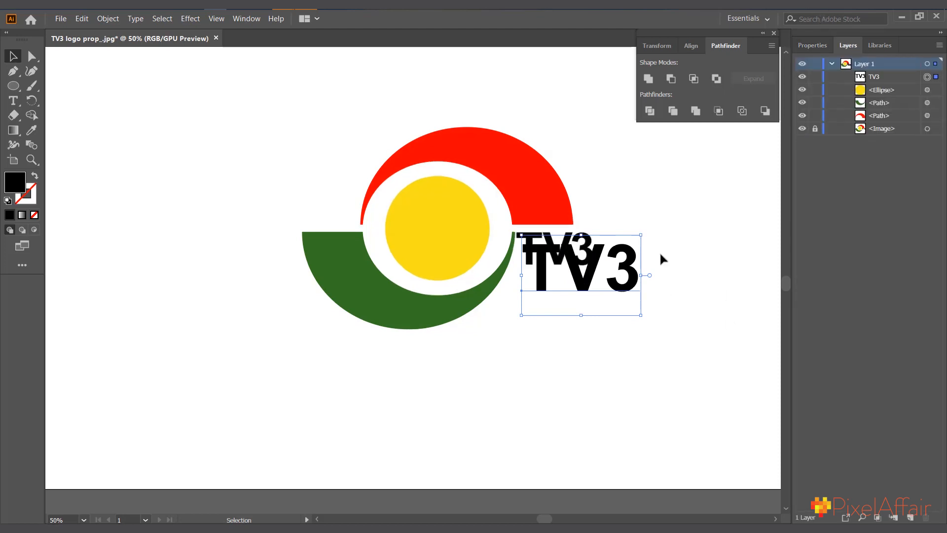
drag(644, 316, 526, 384)
alt+scroll(555, 274, up, 4)
shift+drag(592, 245, 651, 207)
drag(517, 278, 493, 285)
drag(627, 425, 633, 427)
click(686, 341)
click(802, 128)
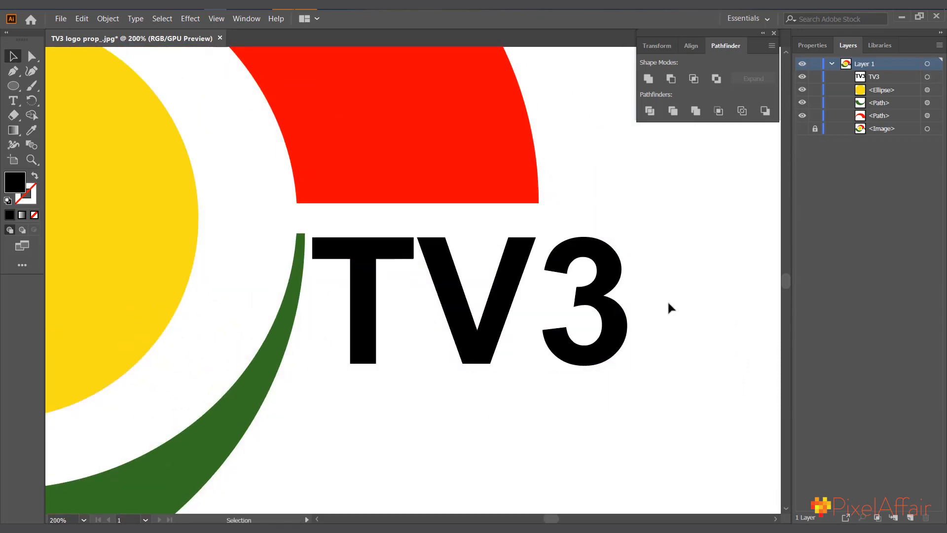
Step: Examine the whole recreated logo, checking the yellow circle and green crescent as separate shapes
scroll(596, 386, down, 10)
alt+scroll(545, 387, down, 6)
alt+scroll(538, 378, up, 3)
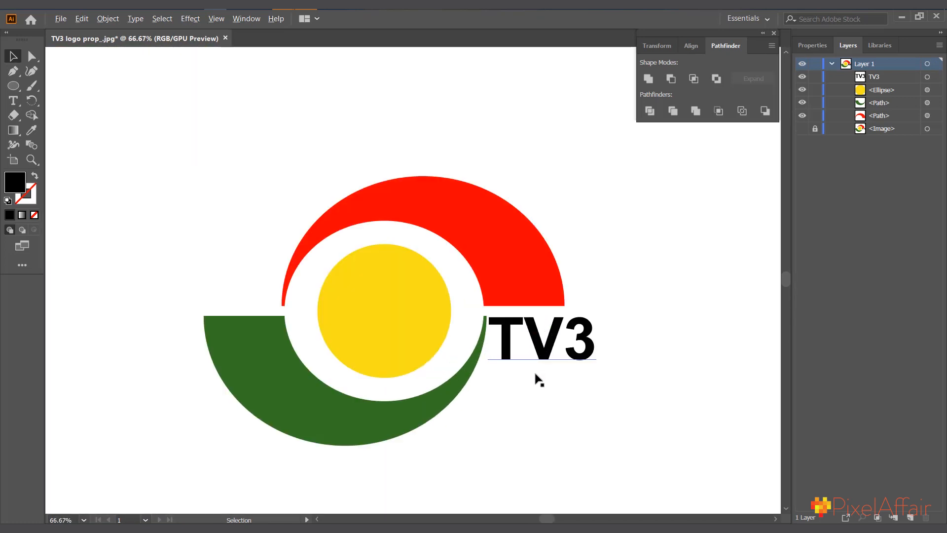
click(494, 264)
click(392, 331)
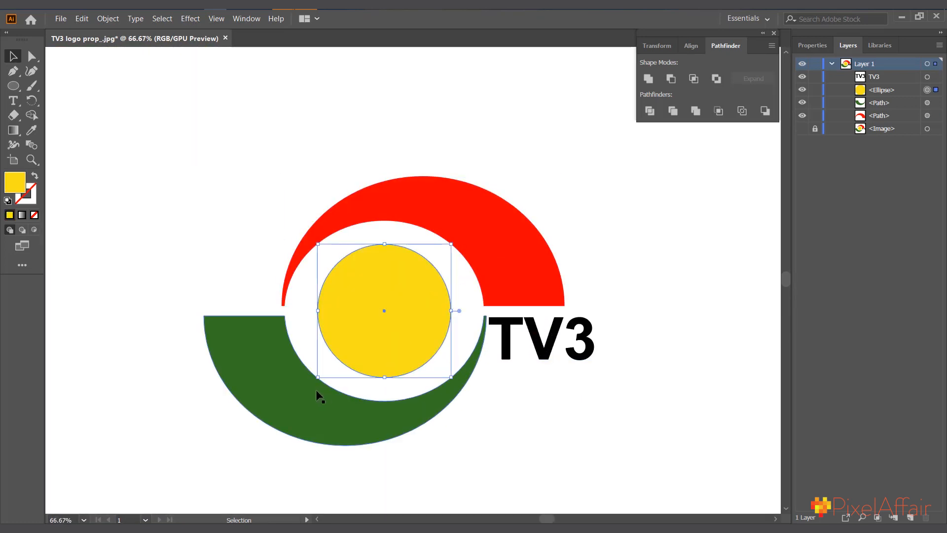
click(320, 398)
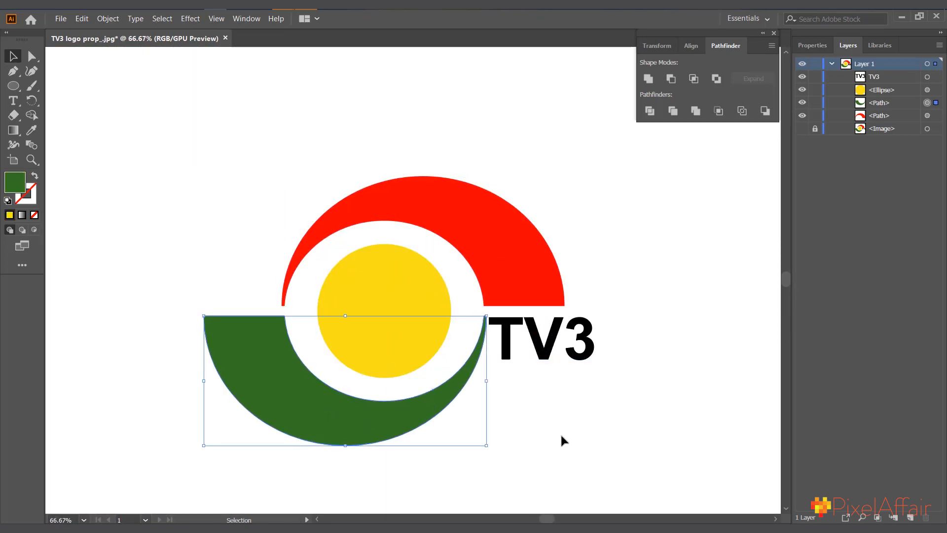
scroll(636, 444, up, 1)
scroll(553, 423, down, 3)
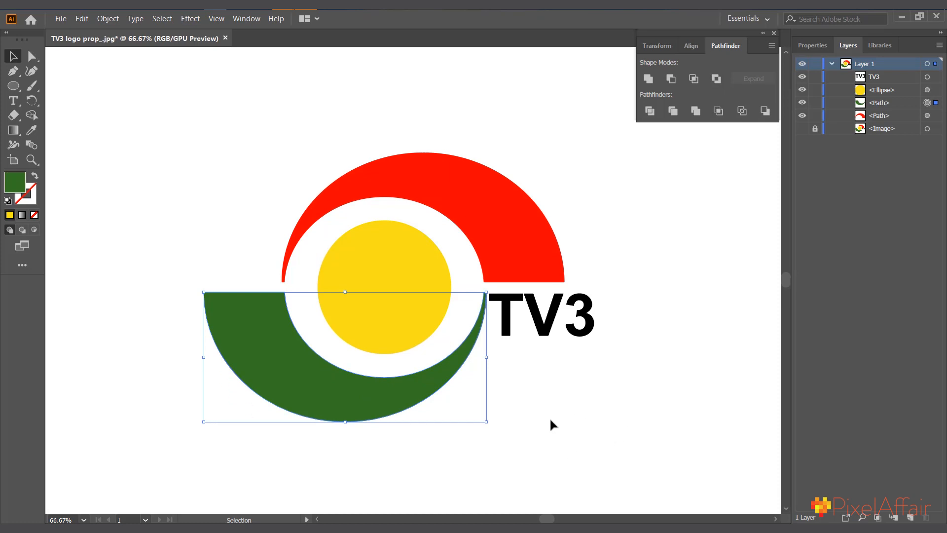
Step: Convert the TV3 text to outlines and deselect it
click(543, 316)
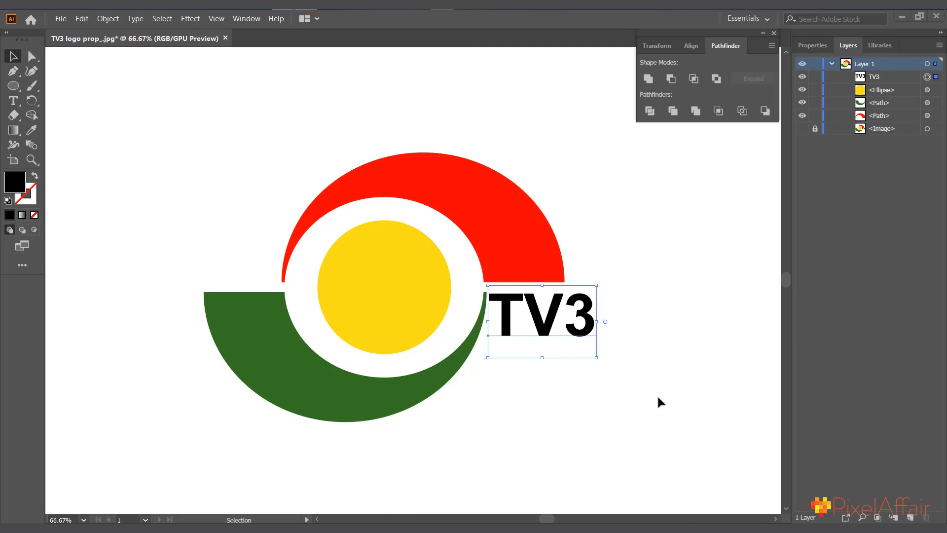
right_click(553, 316)
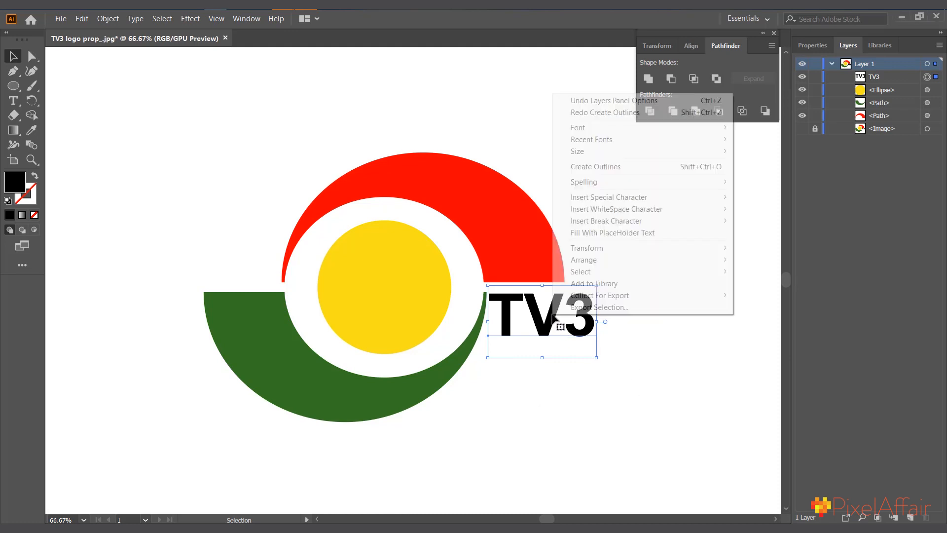
click(627, 168)
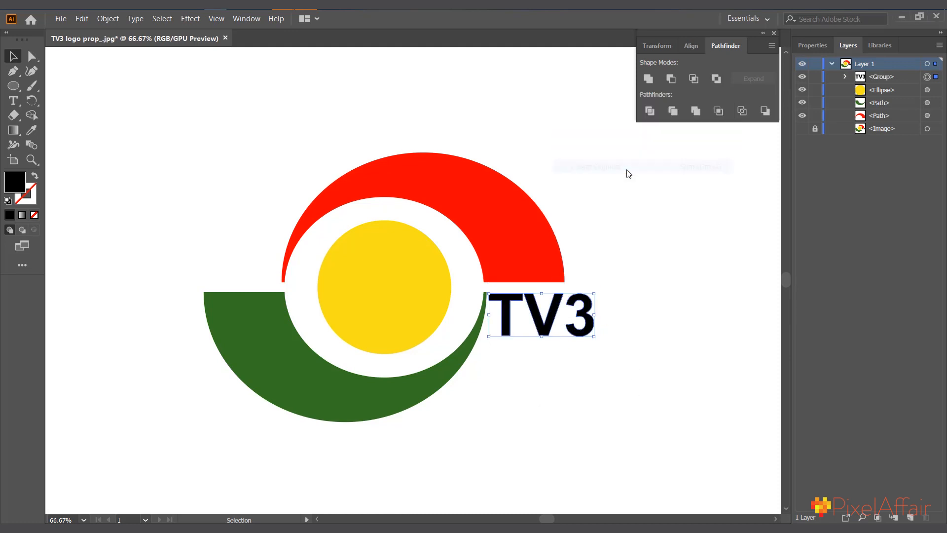
click(636, 378)
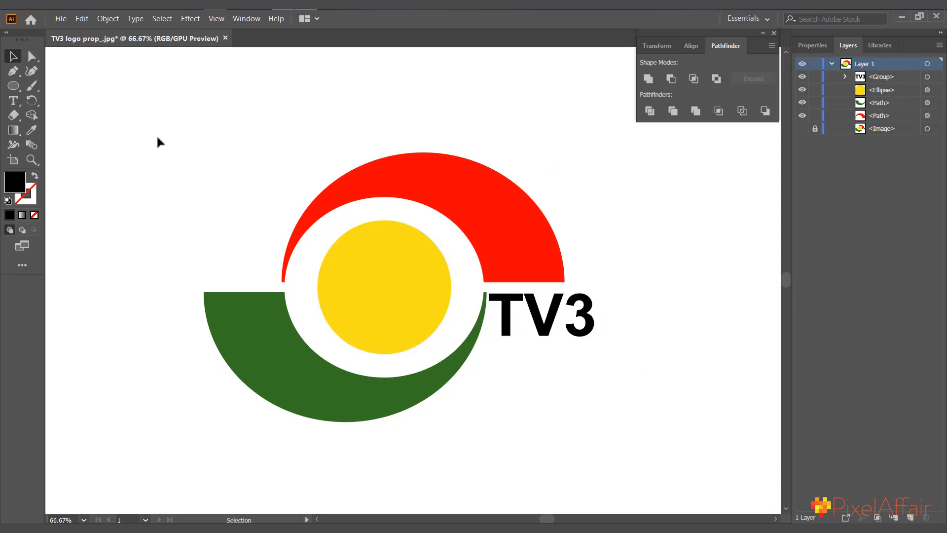
Step: Save the artwork as the Adobe Illustrator file "TV3 logo prop_.ai" in the TV3 folder on the Desktop
click(61, 19)
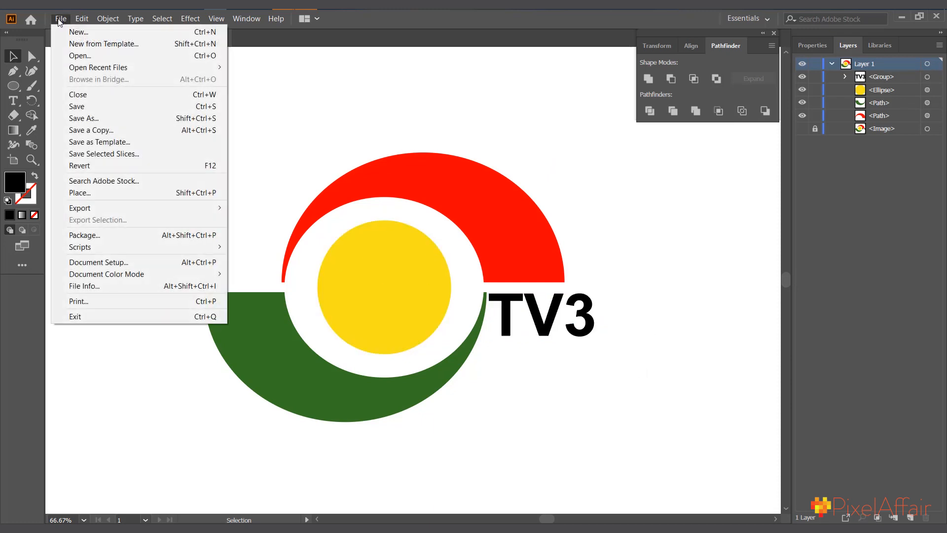
click(123, 118)
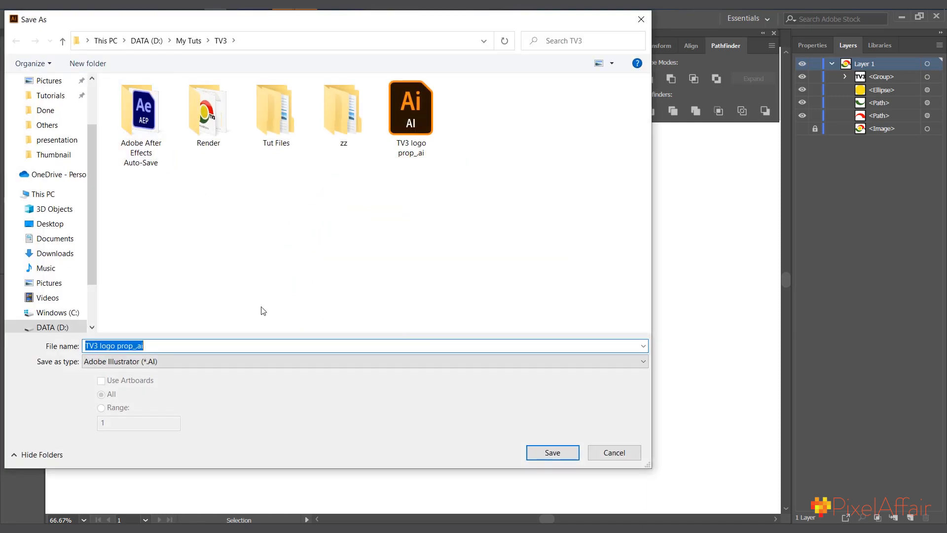
scroll(87, 129, up, 3)
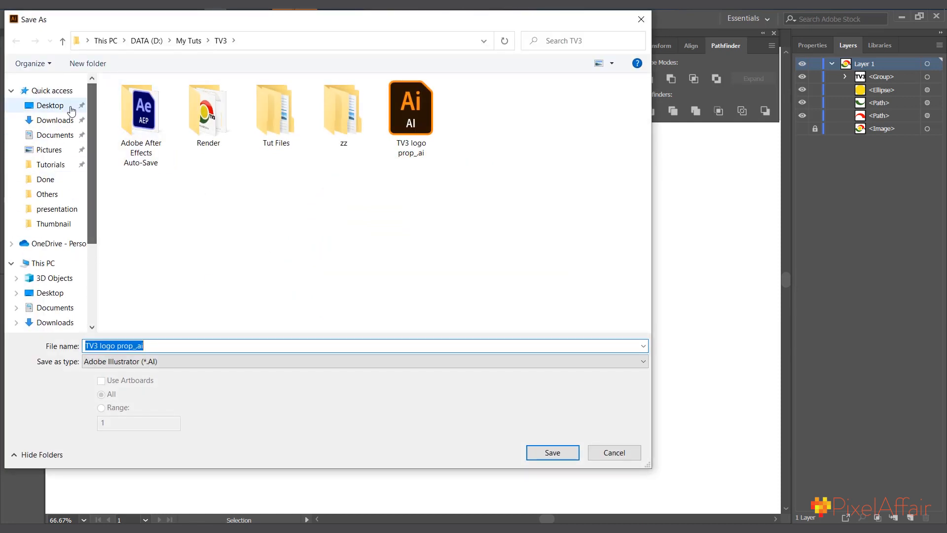
click(69, 106)
double_click(149, 123)
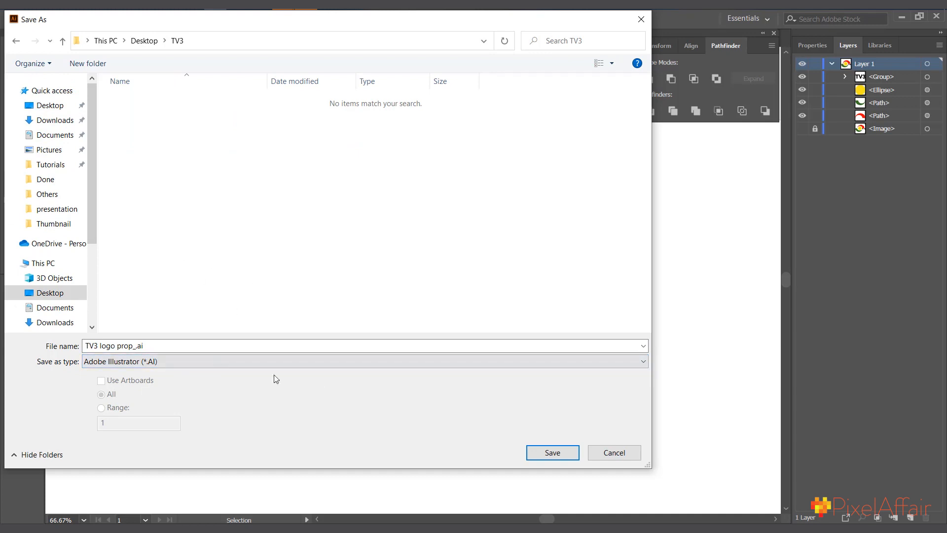
click(540, 454)
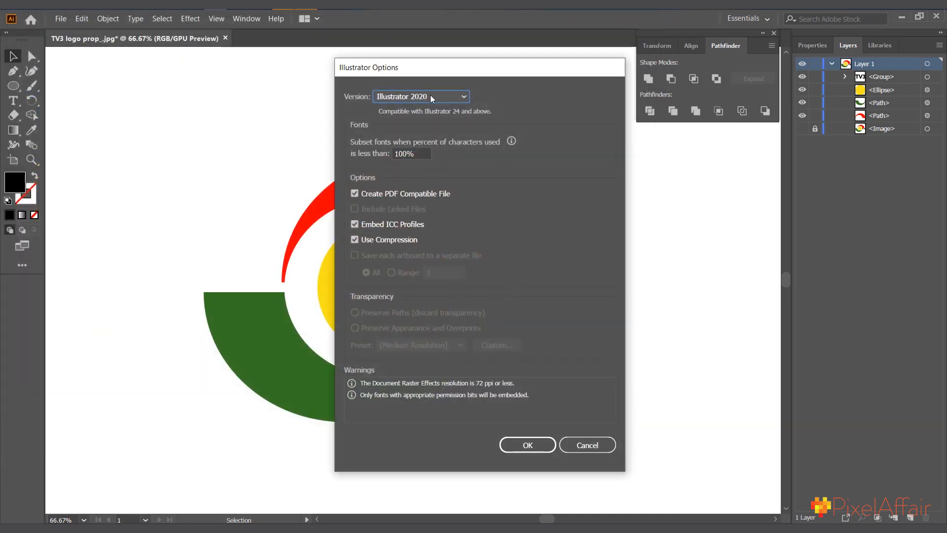
Step: Set the saved file's version to the legacy Illustrator 8 format and complete the save
click(414, 98)
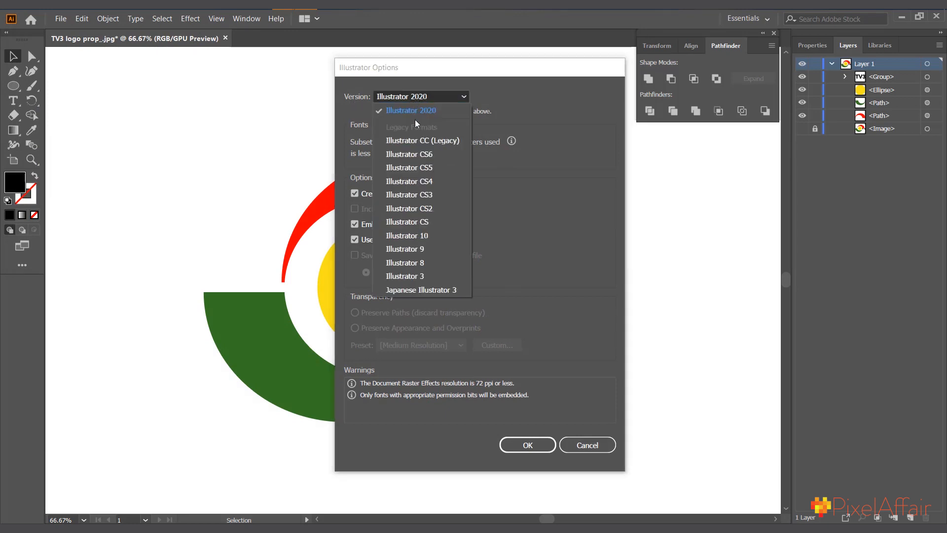
click(436, 264)
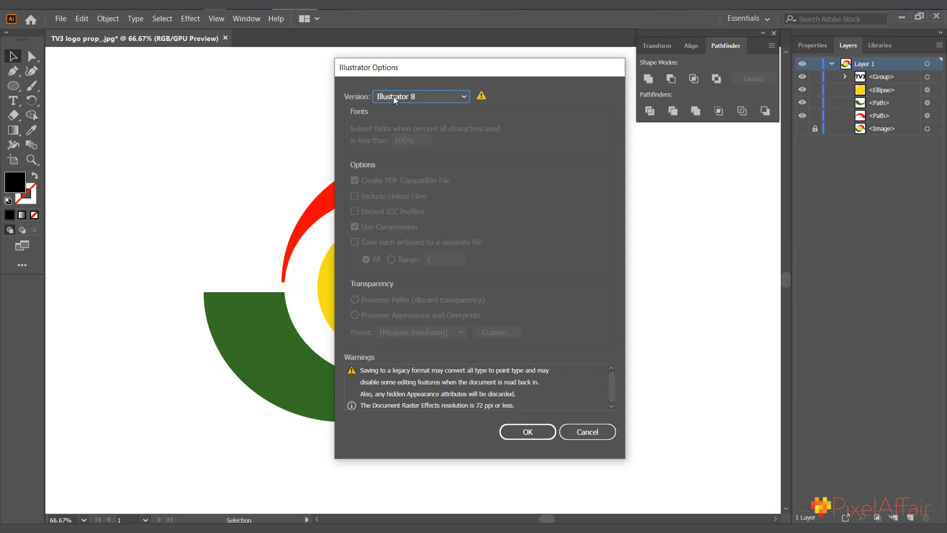
click(529, 432)
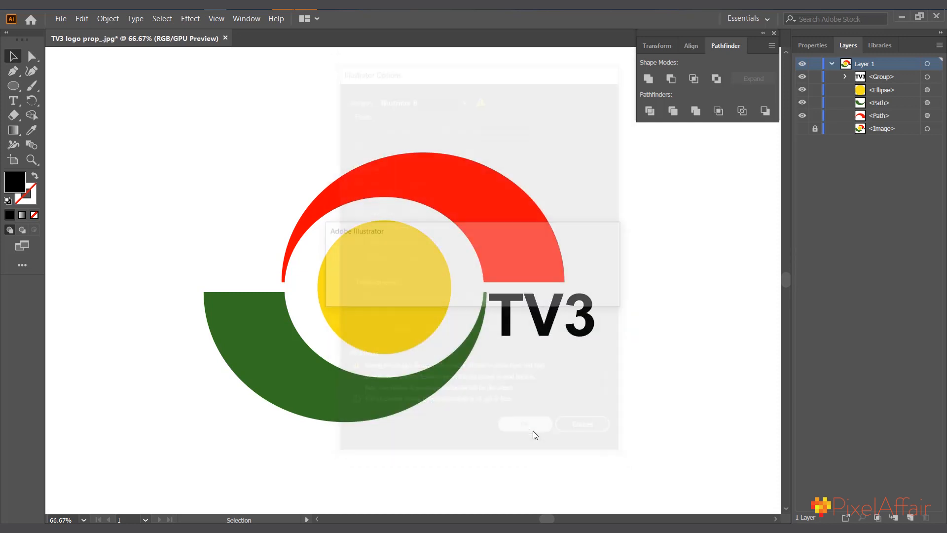
click(534, 293)
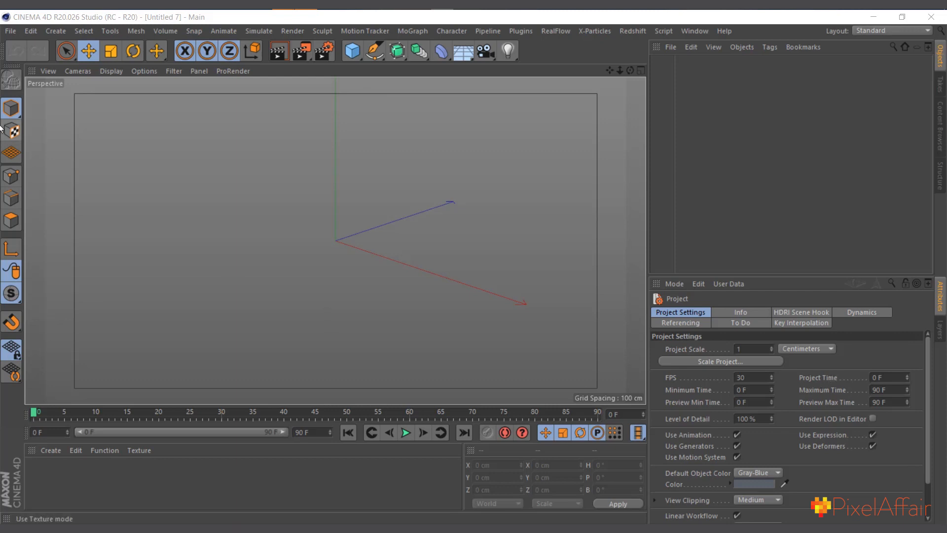
Step: Switch to Cinema 4D and open "TV3 logo prop_.ai" with import scale 1 centimeter and connected splines
click(14, 34)
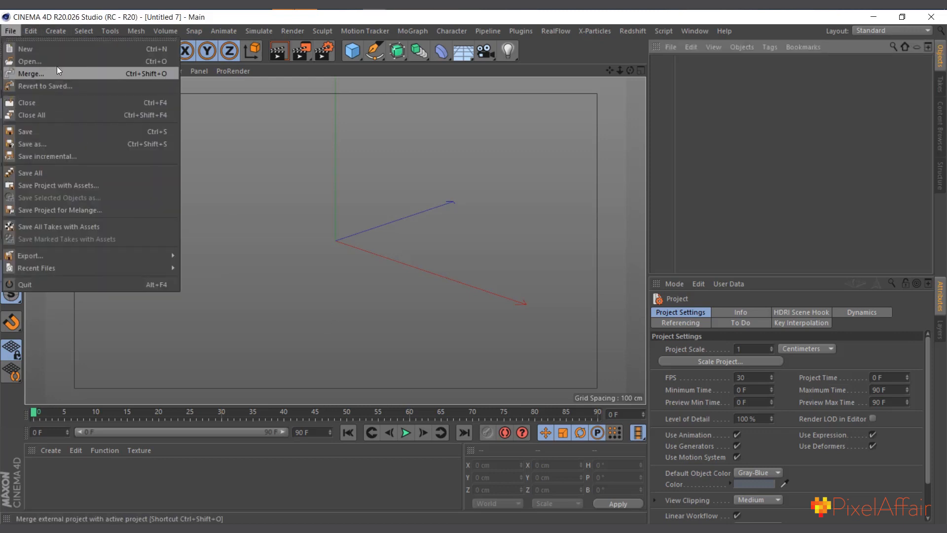
click(25, 55)
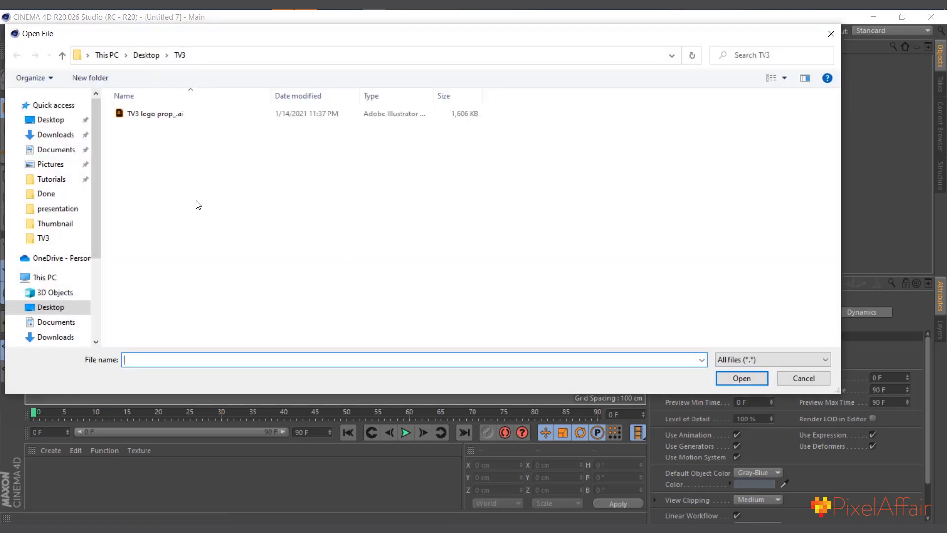
click(150, 117)
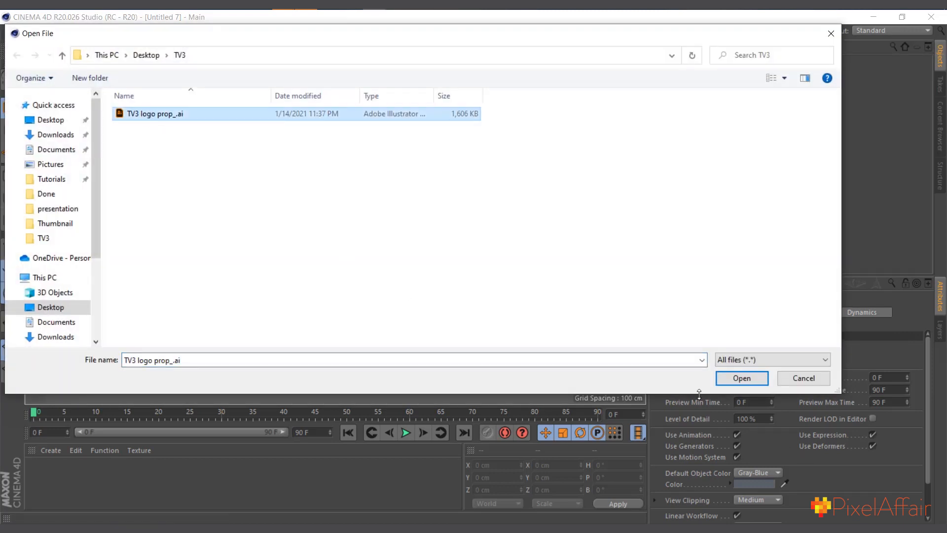
click(732, 379)
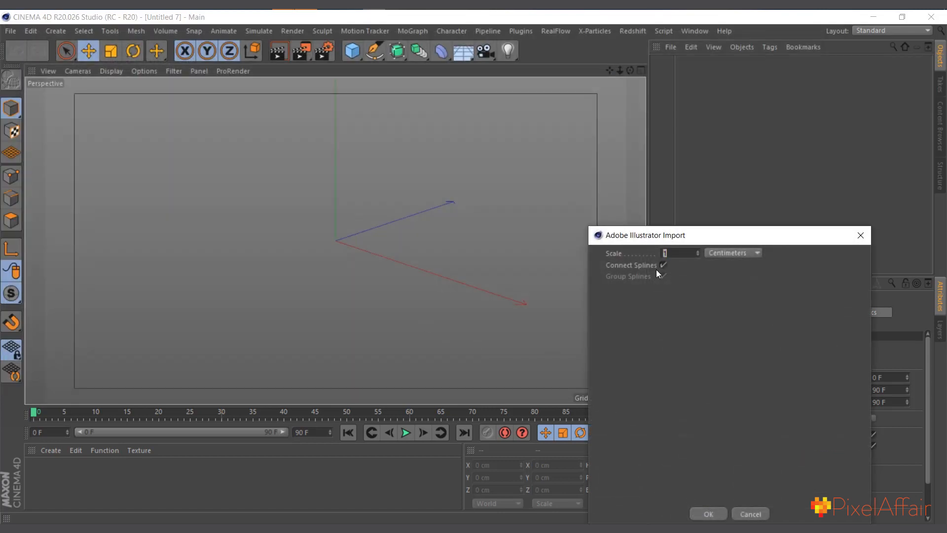
drag(718, 244, 662, 195)
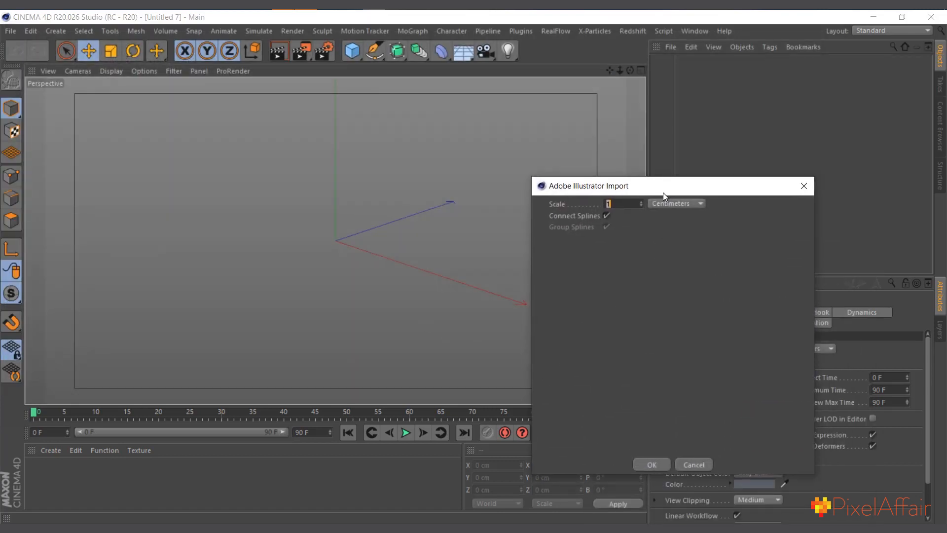
click(652, 465)
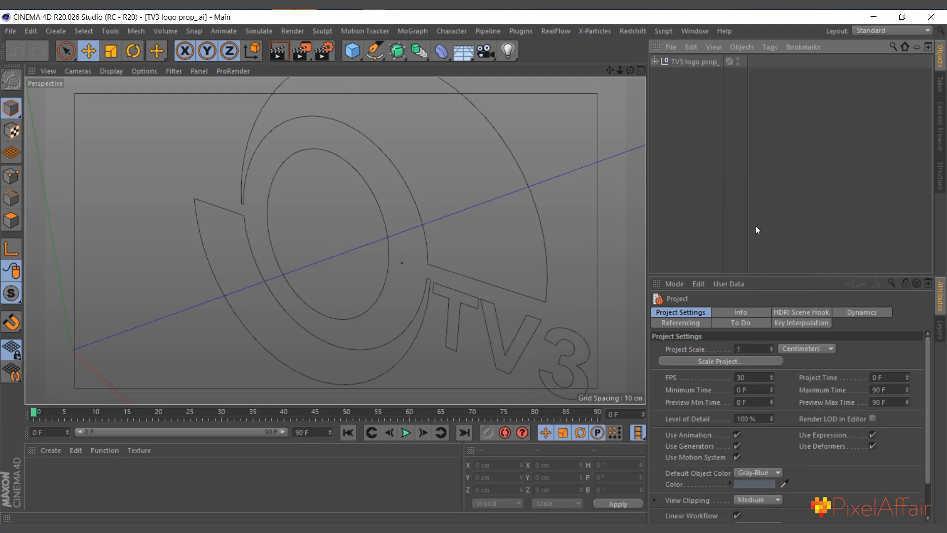
Step: Set the imported logo null's X and Y positions to 0 cm
drag(621, 72, 676, 41)
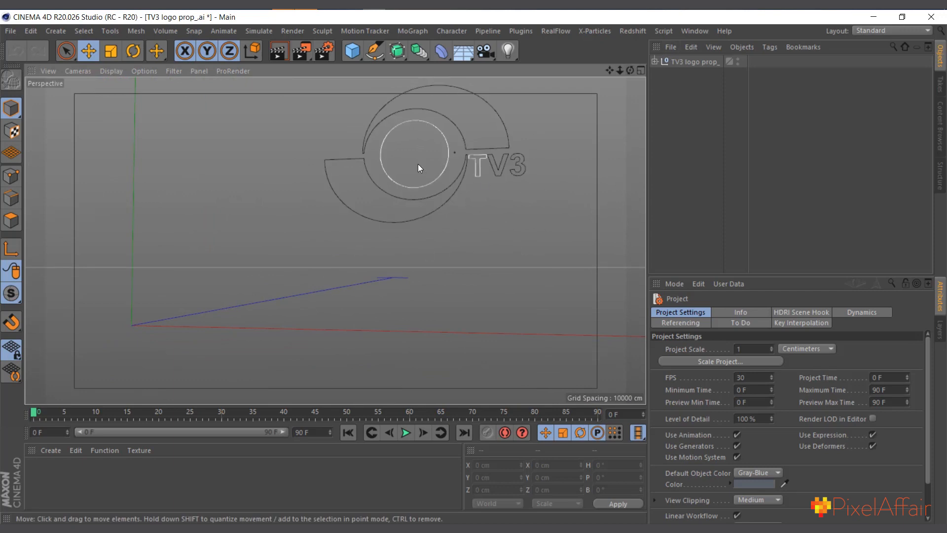
click(705, 69)
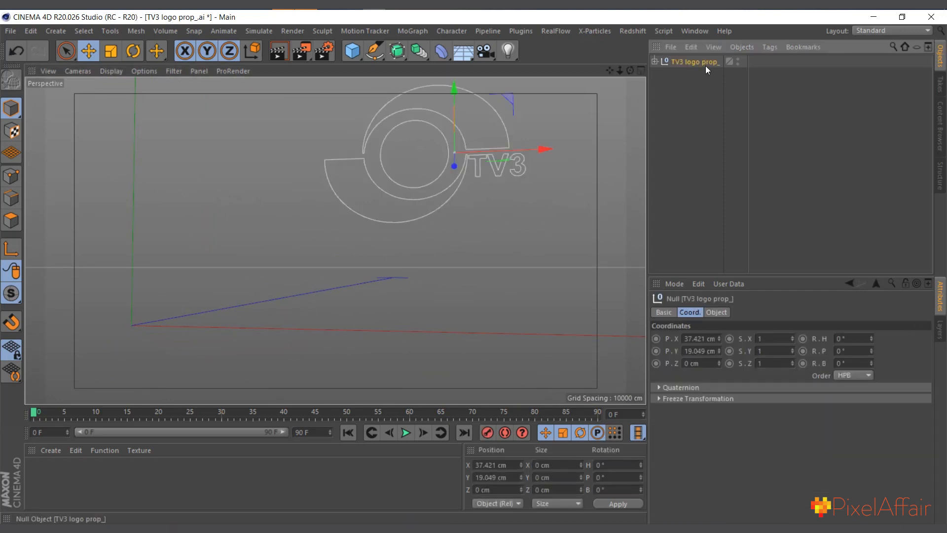
click(712, 339)
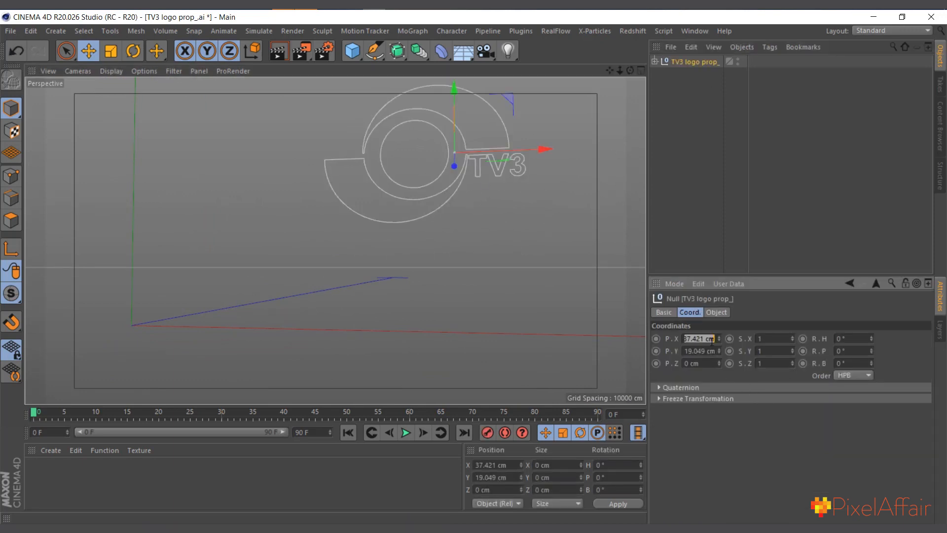
text(0)
key(Tab)
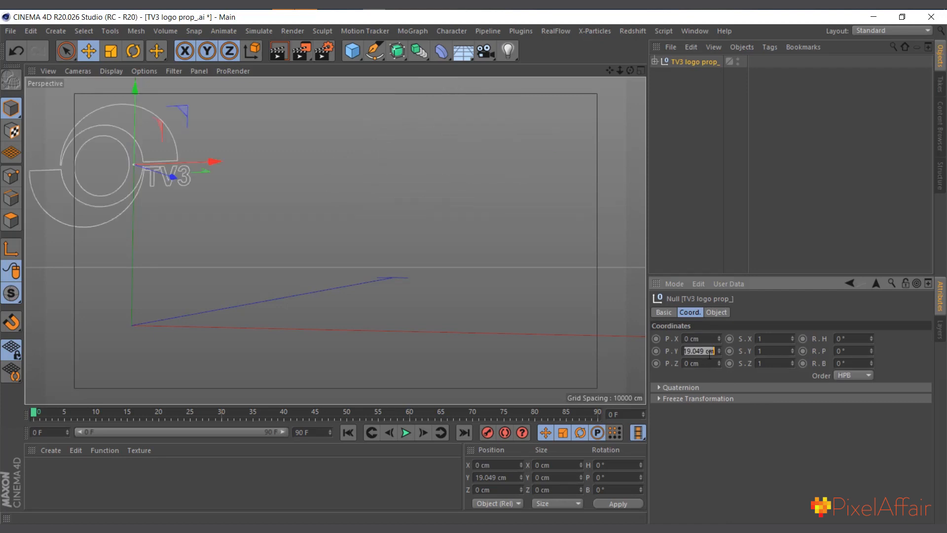
text(0)
key(Return)
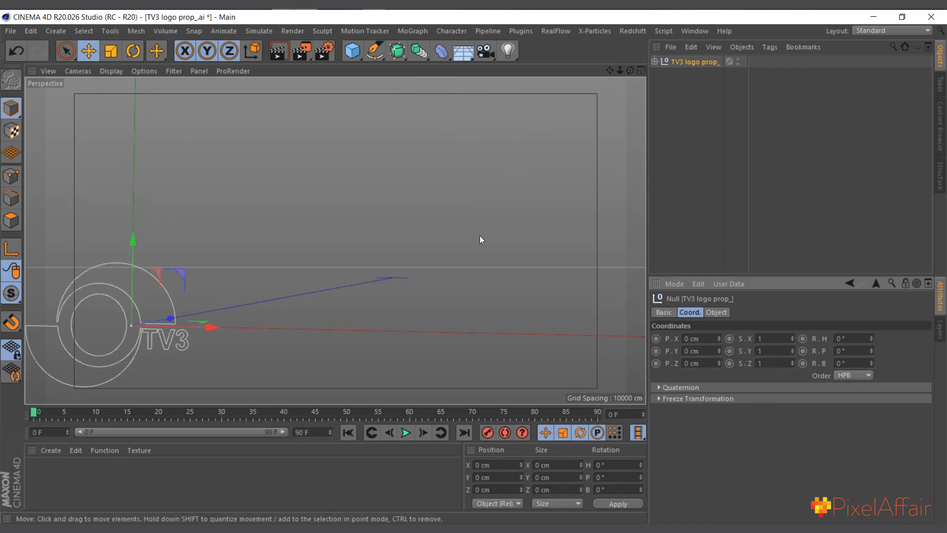
Step: Add an Extrude generator, place Path 1 through Path 6 inside it, and delete the emptied TV3 logo null
drag(634, 70, 811, 52)
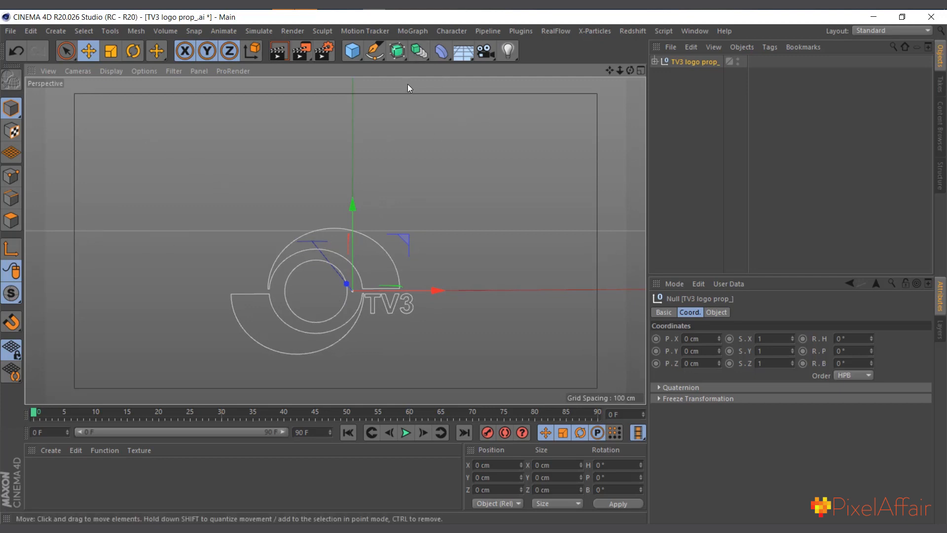
click(56, 31)
mouse_move(61, 78)
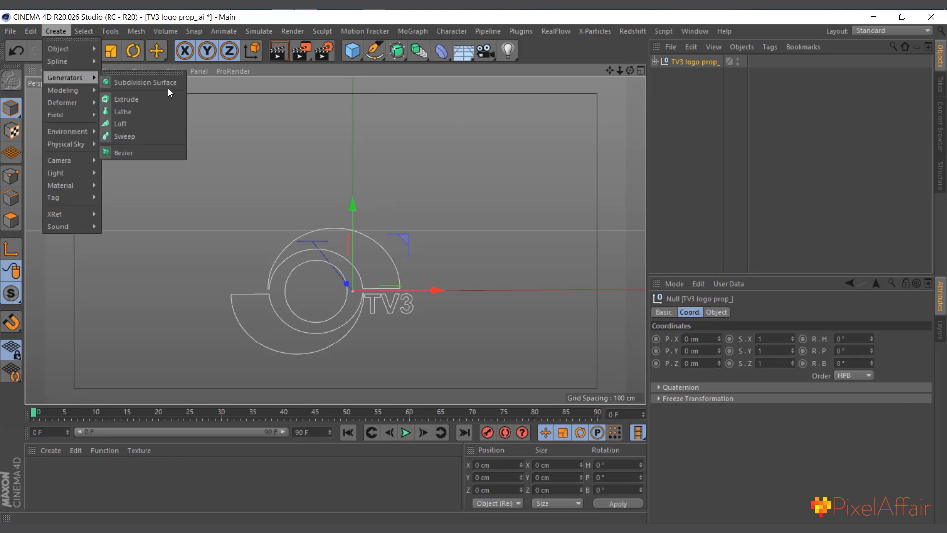
click(144, 99)
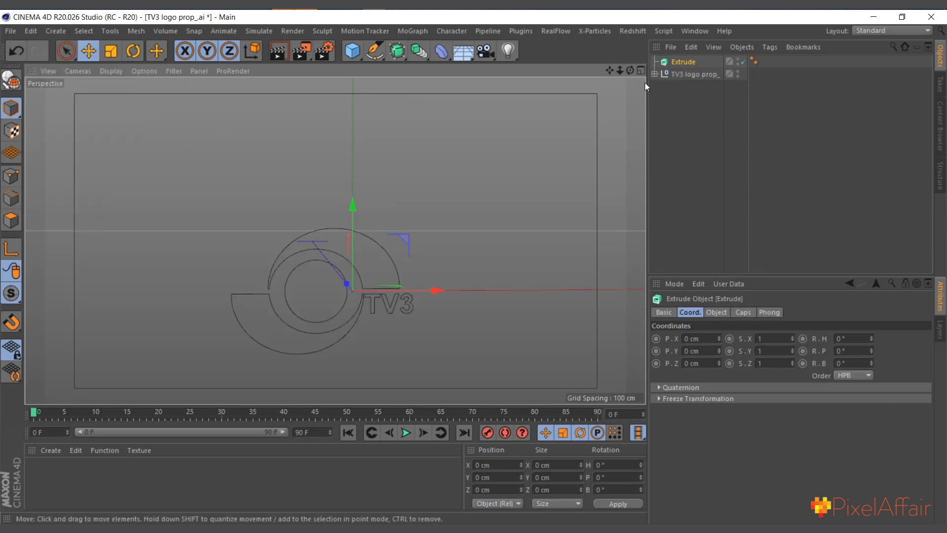
click(656, 74)
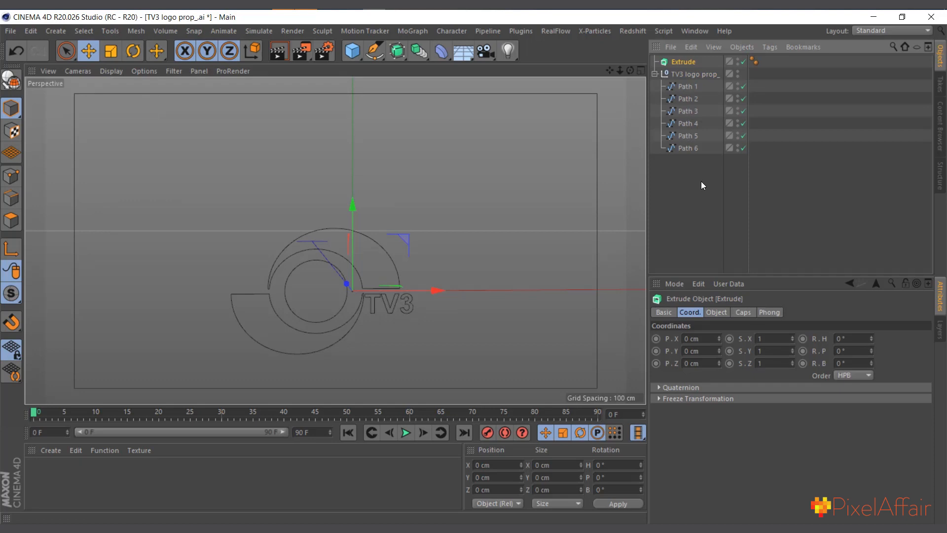
drag(700, 182, 691, 62)
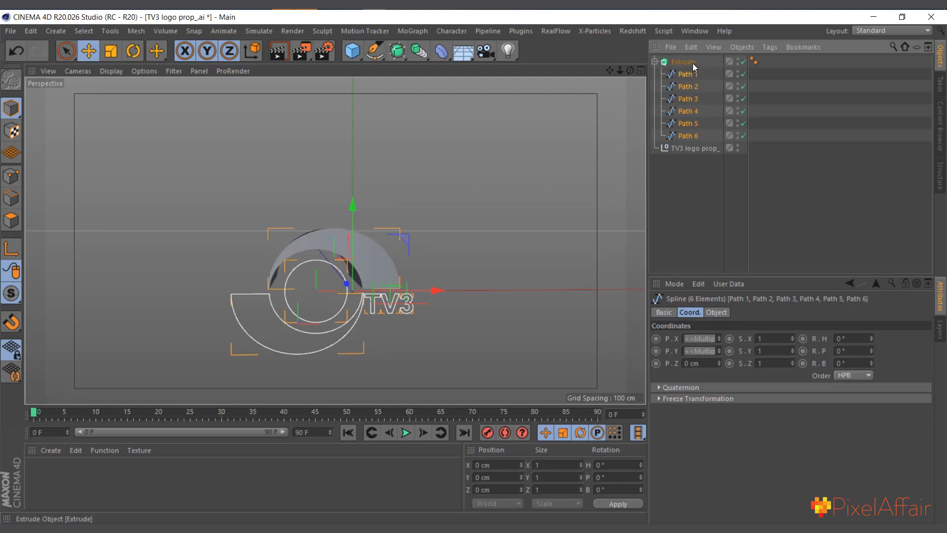
click(691, 148)
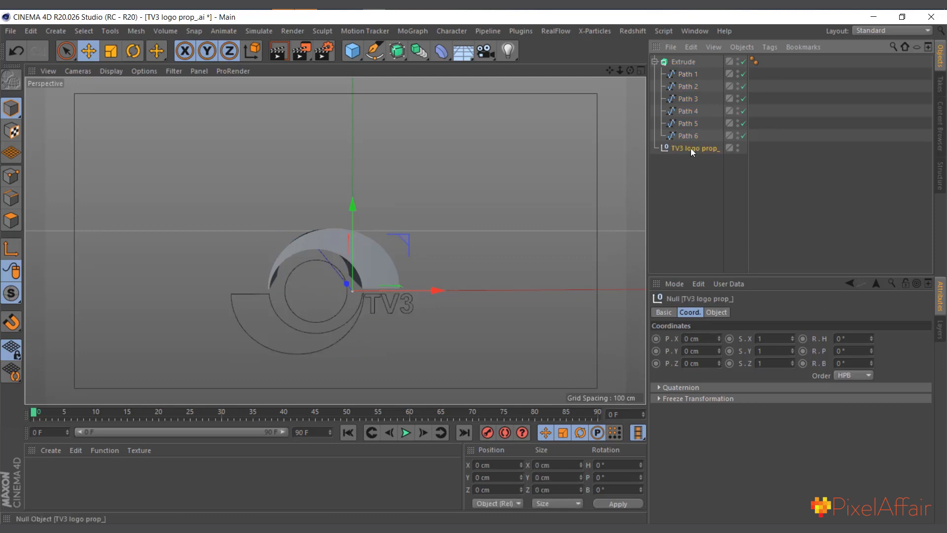
key(Delete)
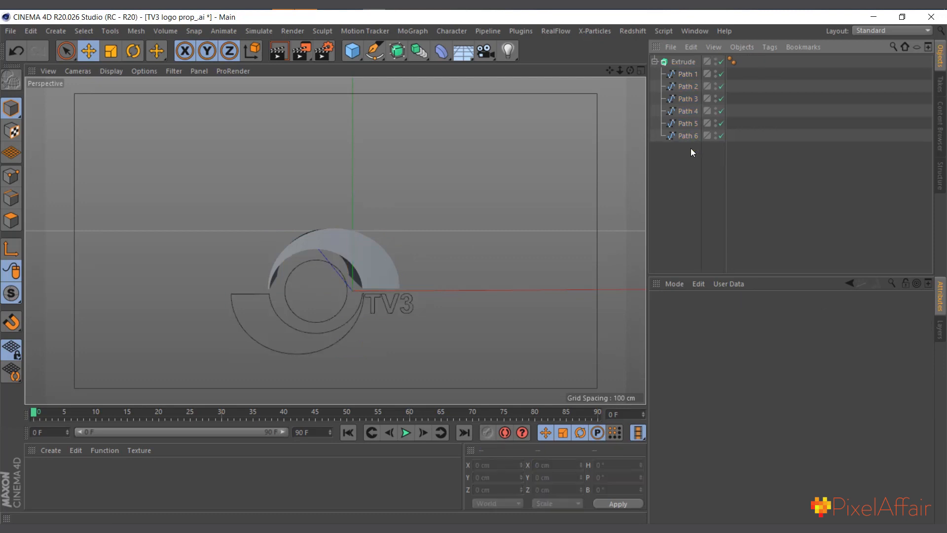
Step: Enable the Hierarchical option on the Extrude object so all six logo paths are extruded
click(686, 63)
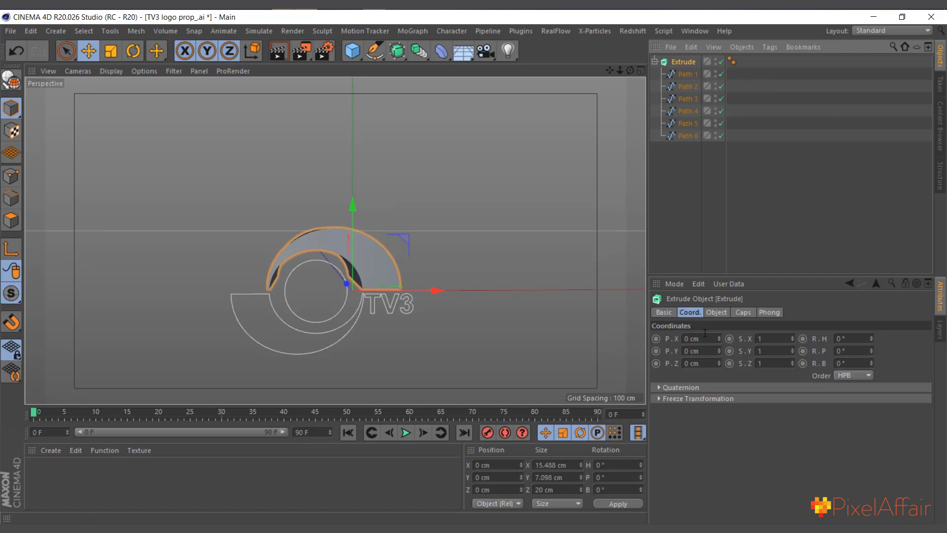
click(716, 312)
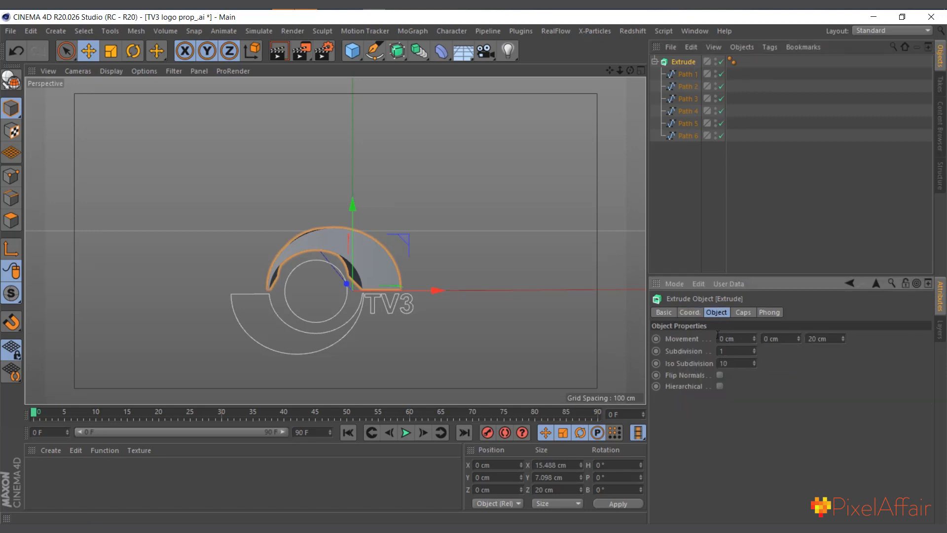
click(720, 386)
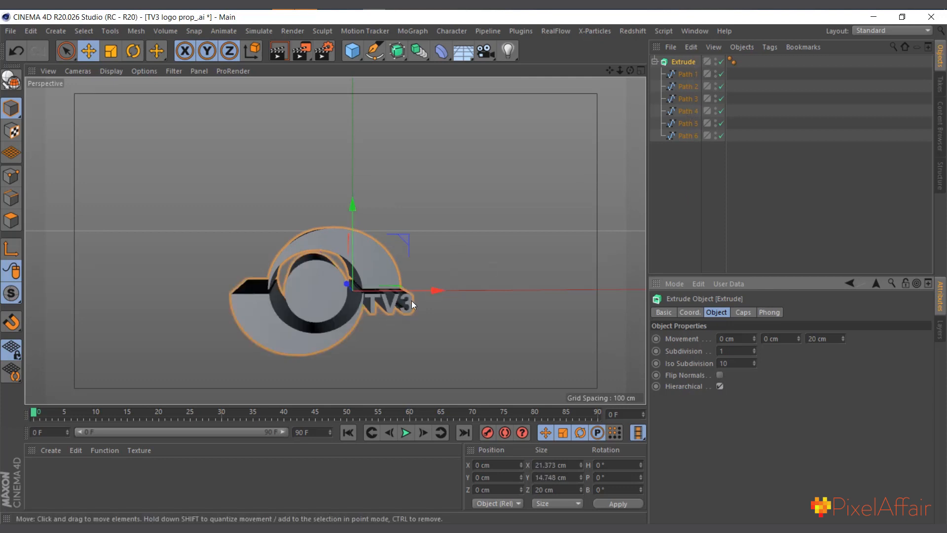
click(684, 63)
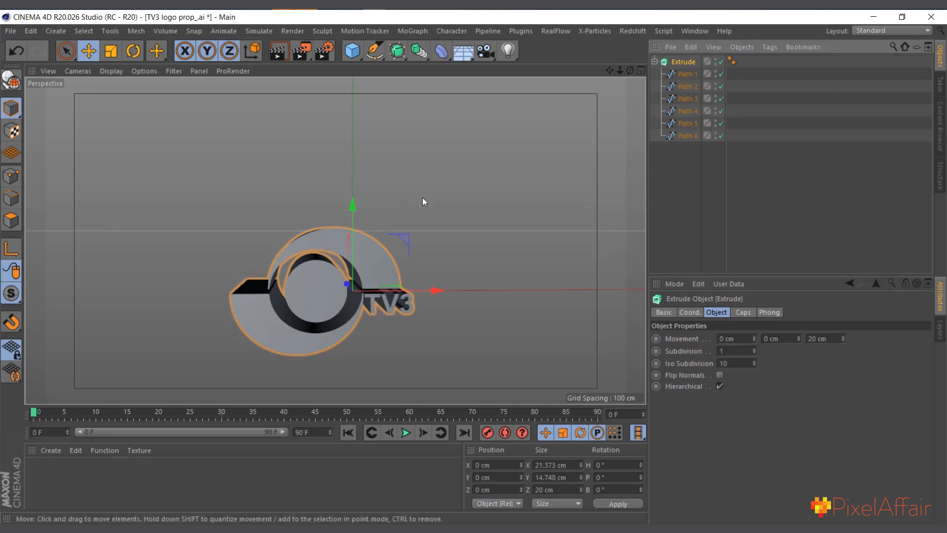
Step: Add a default cube as a size reference and move it along X to about -163 cm, beside the logo
click(352, 53)
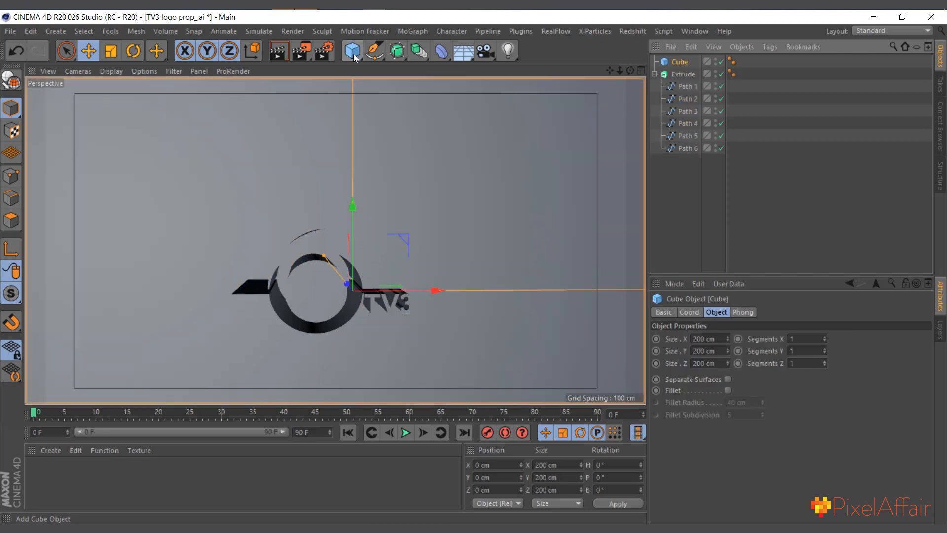
drag(619, 70, 535, 250)
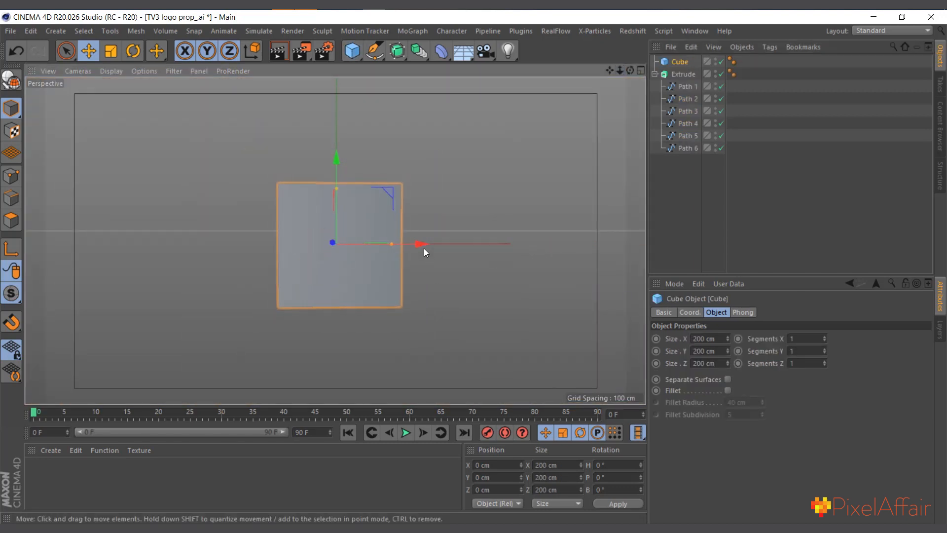
drag(426, 252, 342, 256)
Step: Scale the Extrude object up uniformly to about 696 cm wide and 480 cm high
click(683, 74)
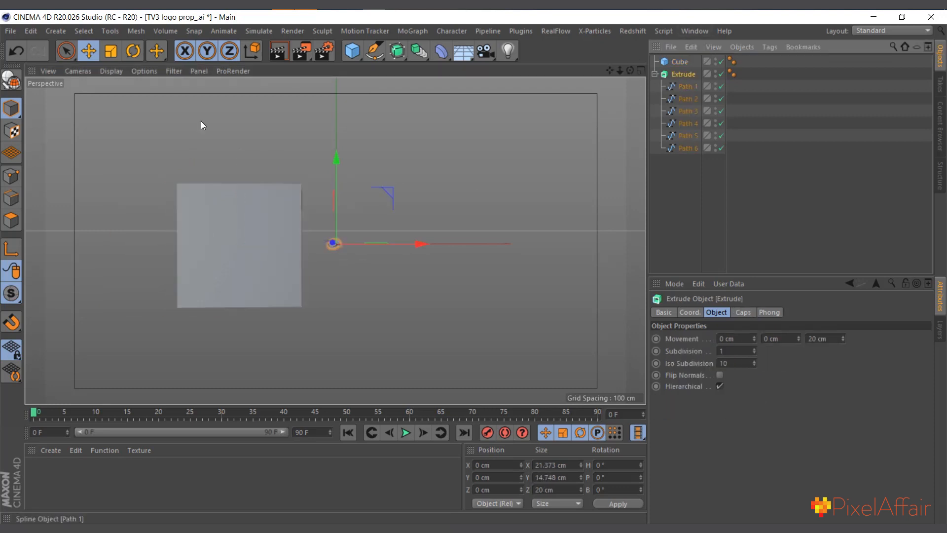
click(112, 52)
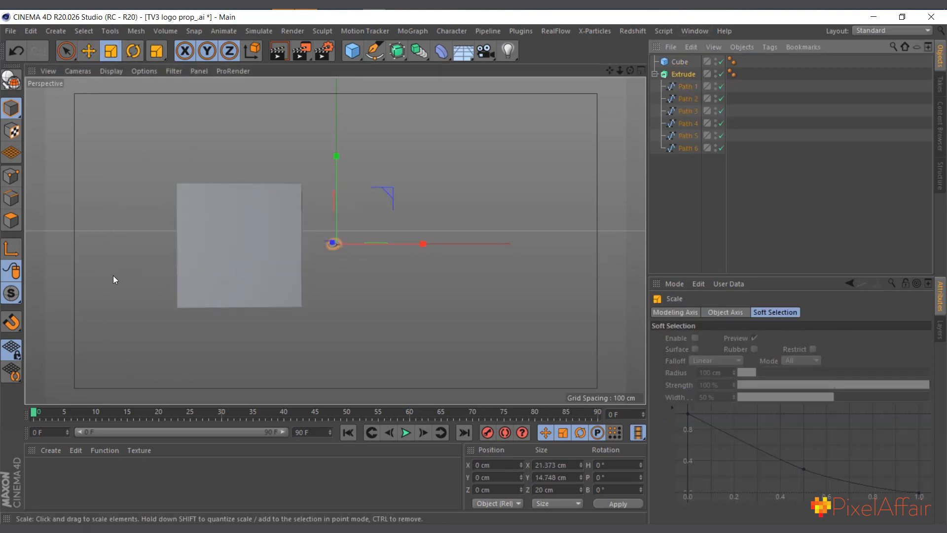
drag(116, 267, 187, 266)
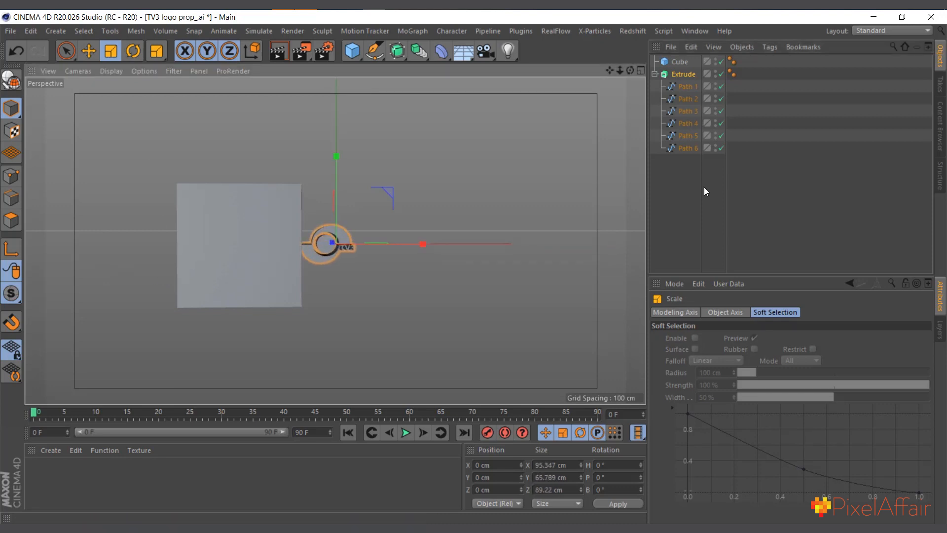
drag(205, 258, 883, 214)
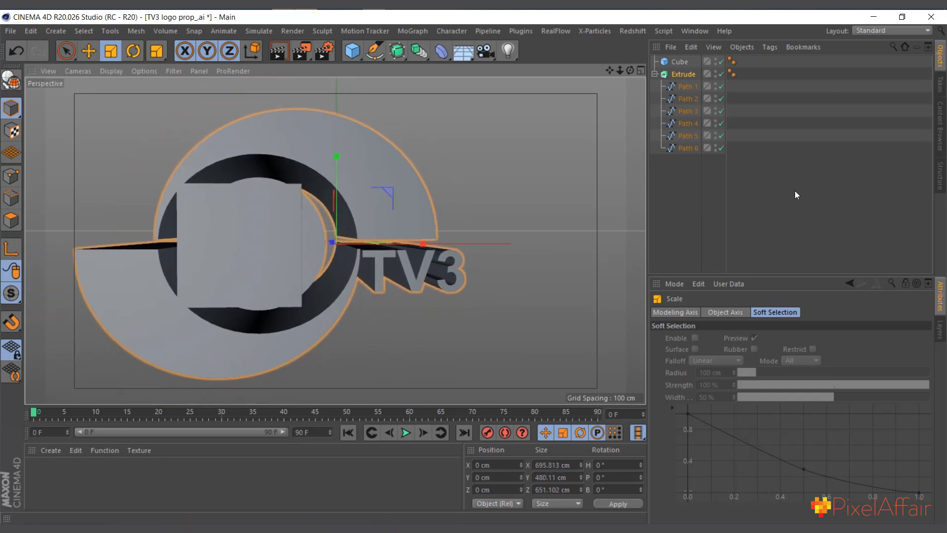
Step: Delete the reference cube from the scene
click(682, 73)
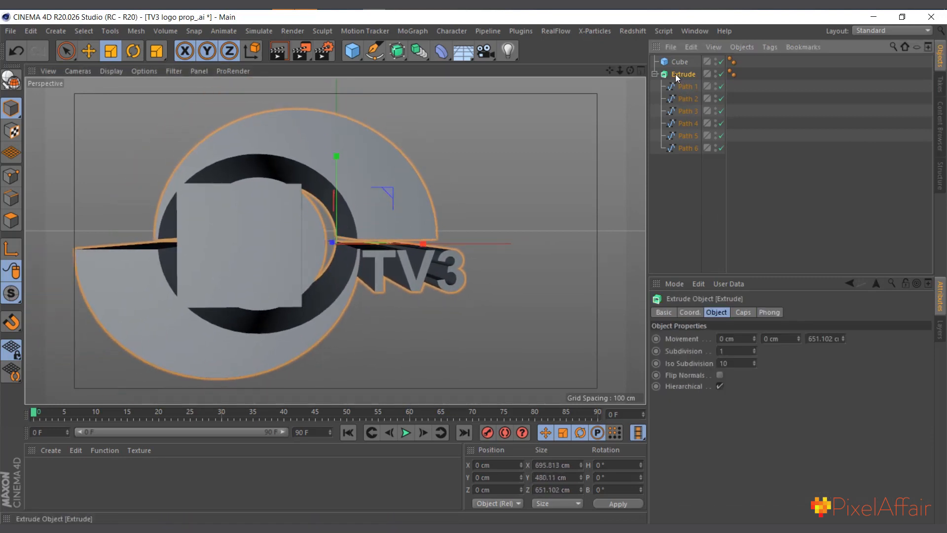
click(679, 62)
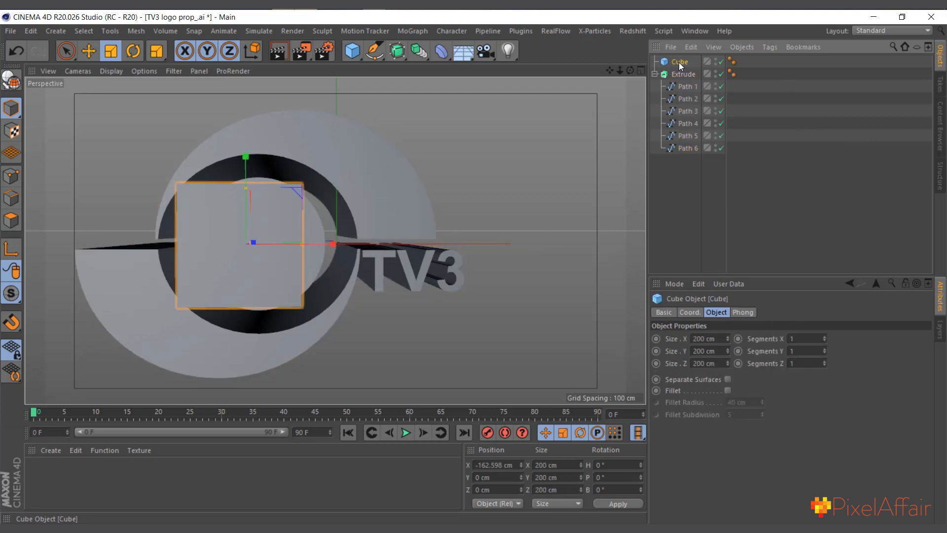
key(Delete)
Step: Set the Extrude object's Z movement to 80 cm
click(679, 63)
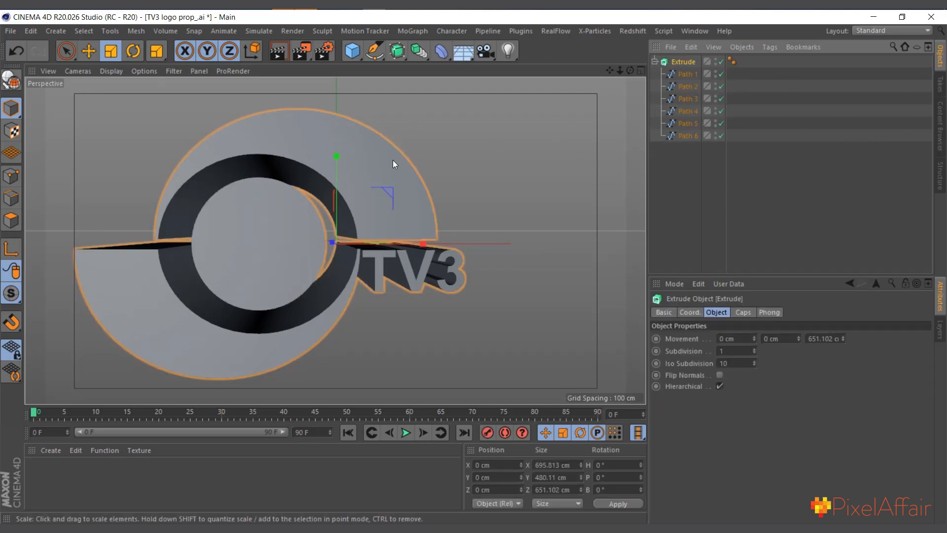
drag(630, 72, 561, 79)
click(685, 64)
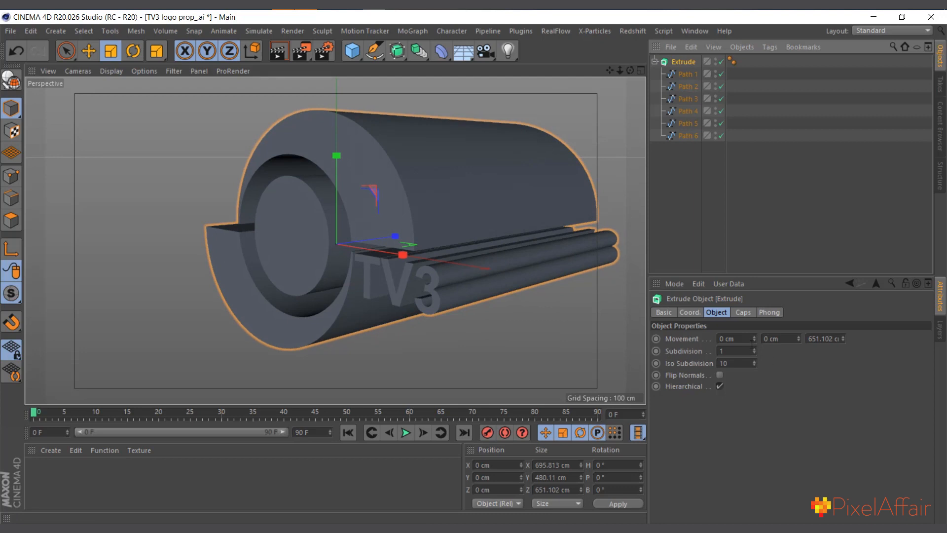
click(818, 339)
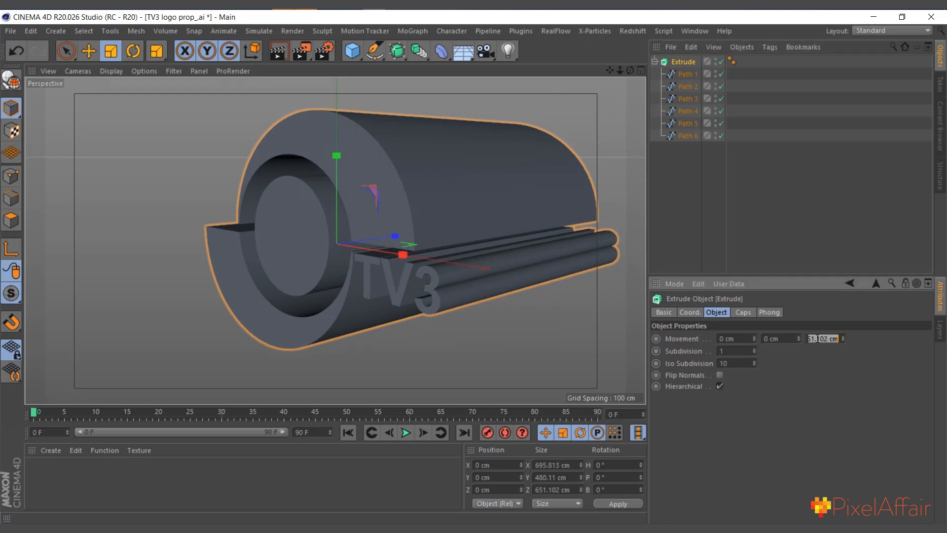
text(80)
key(Return)
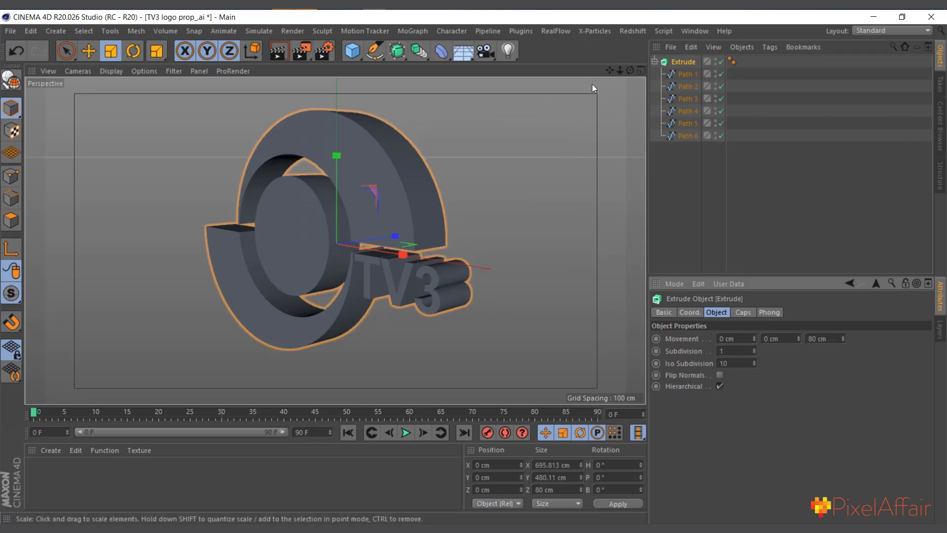
Step: Set both the start and end caps of the Extrude object to Fillet Cap
drag(631, 71, 669, 65)
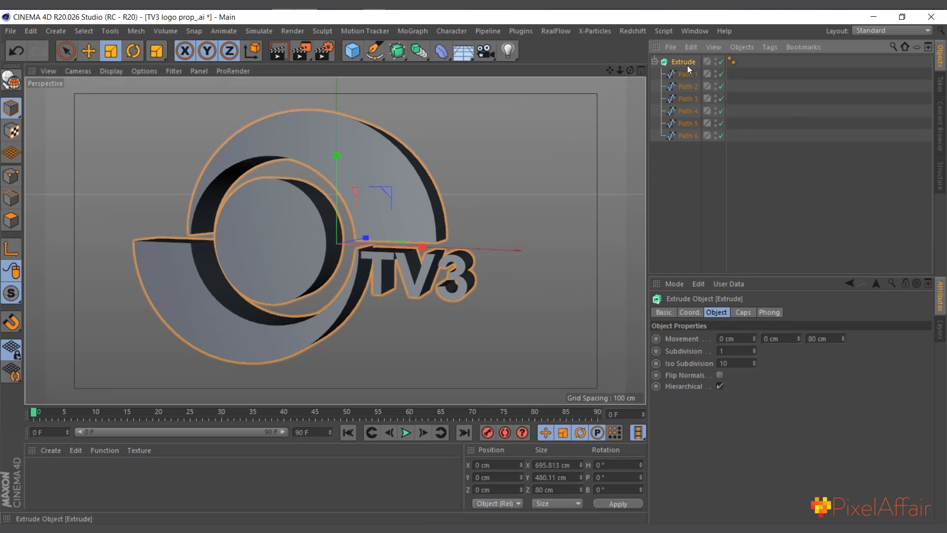
click(744, 312)
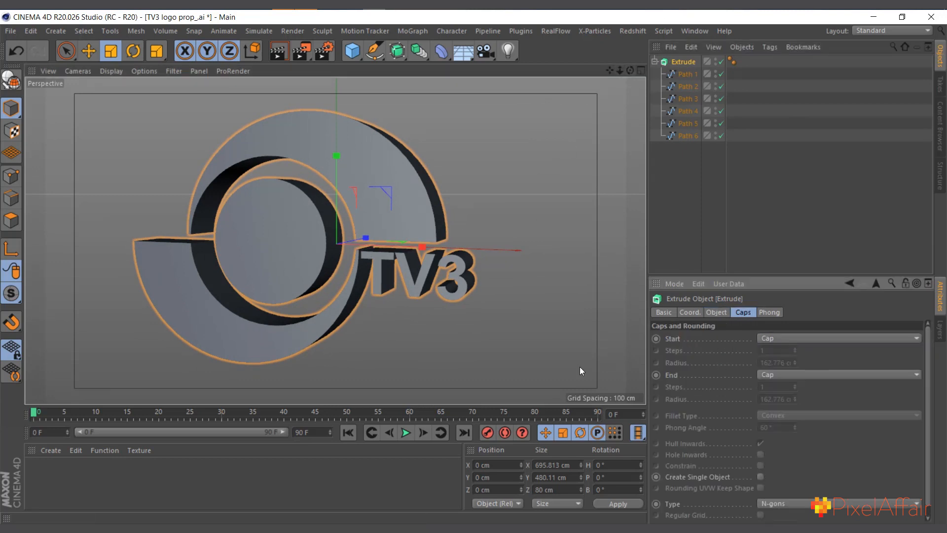
scroll(359, 137, up, 10)
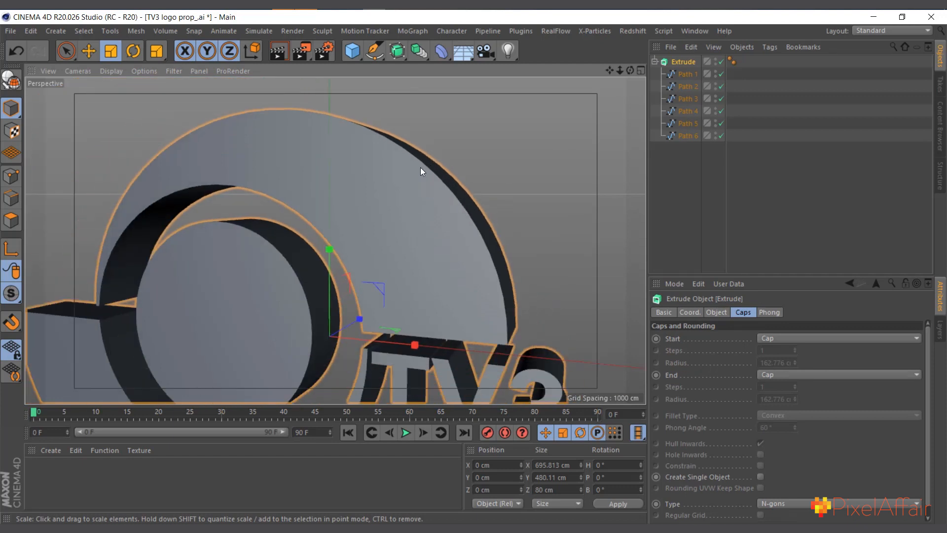
scroll(420, 167, down, 8)
click(772, 339)
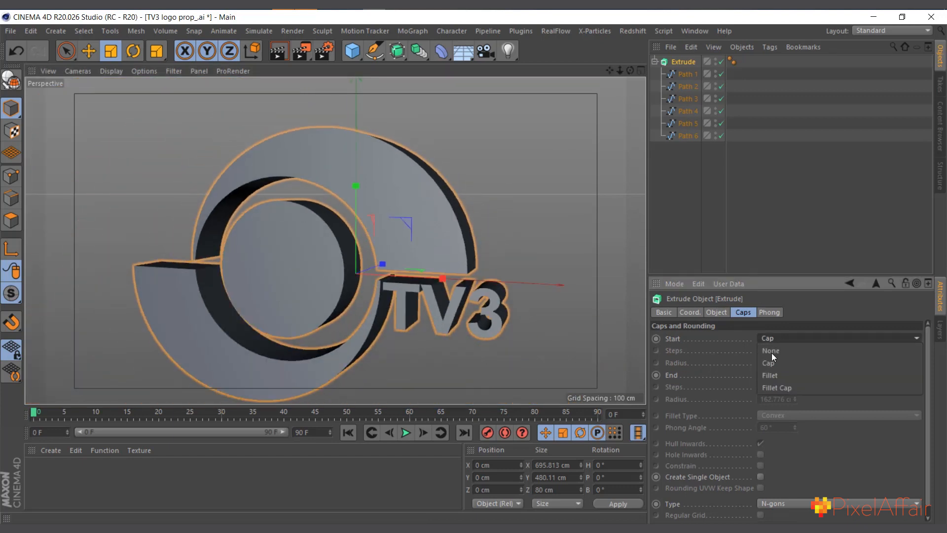
click(773, 389)
click(774, 375)
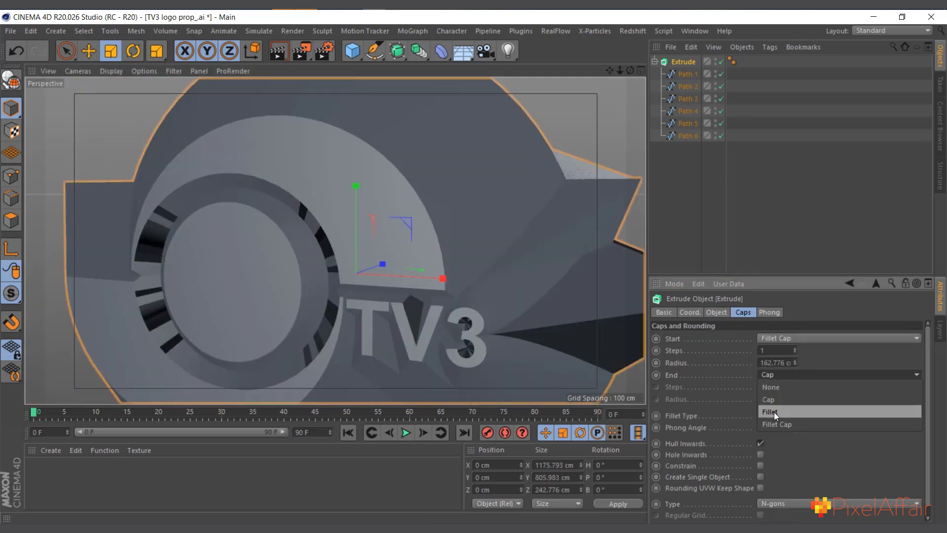
click(775, 424)
Step: Set the fillet radius of both the end and start caps to 3 cm
click(779, 400)
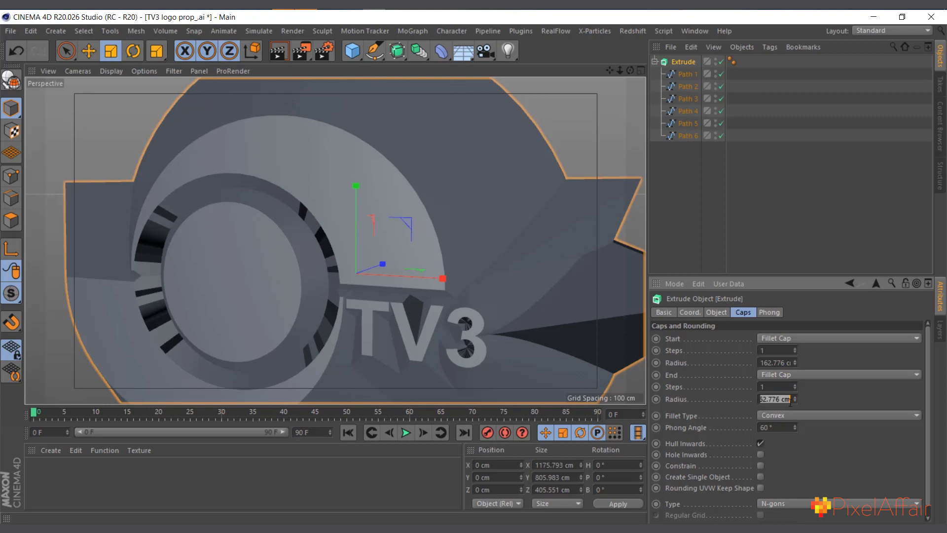
text(4)
key(BackSpace)
text(3)
click(779, 363)
text(3)
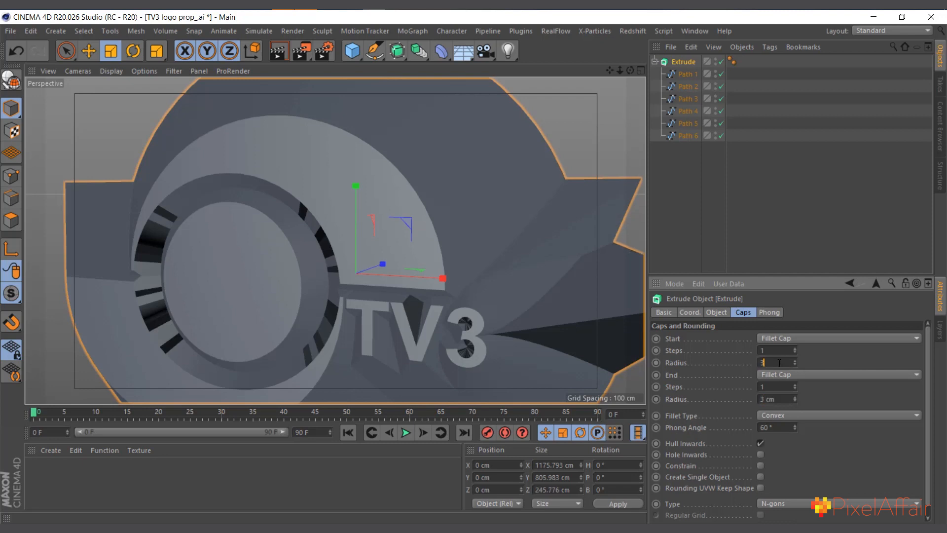
Step: Set the fillet steps of both the start and end caps to 6
click(777, 351)
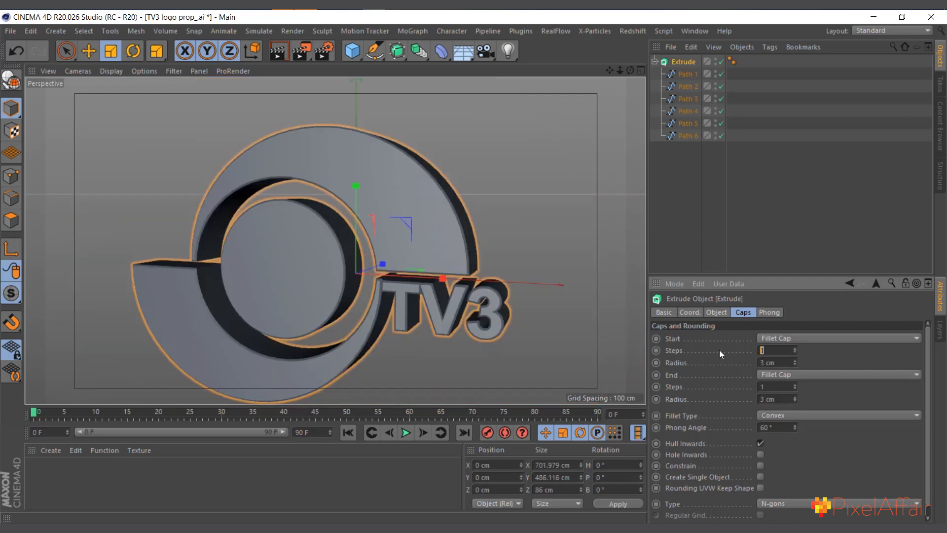
text(6)
click(777, 387)
text(6)
key(Return)
Step: Compare the start cap's rounded edge at 1 fillet step up close and restore its steps to 6
scroll(470, 171, up, 10)
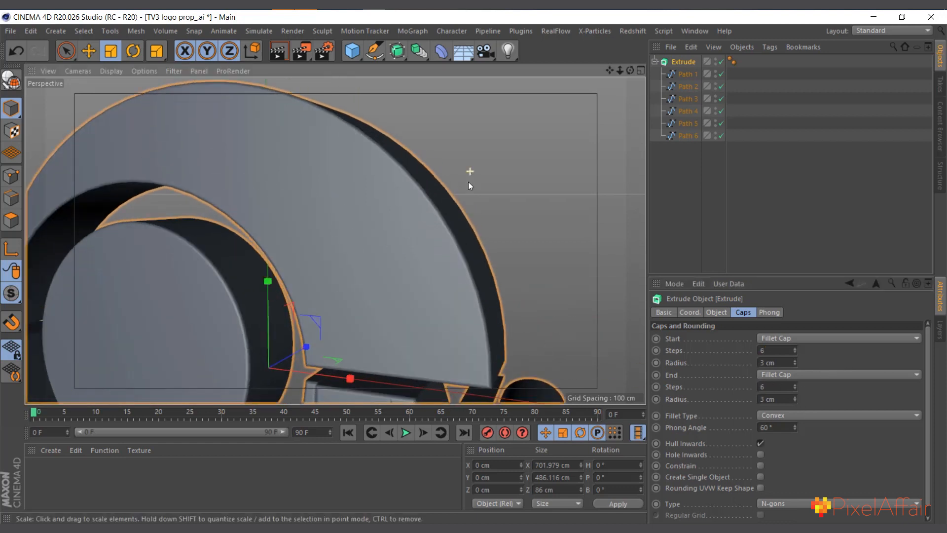
scroll(479, 246, up, 2)
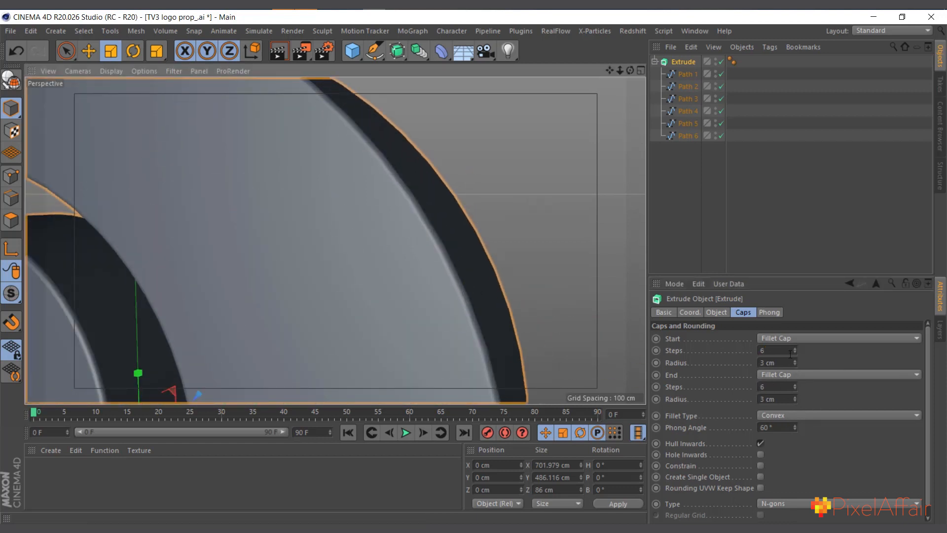
drag(795, 353, 792, 375)
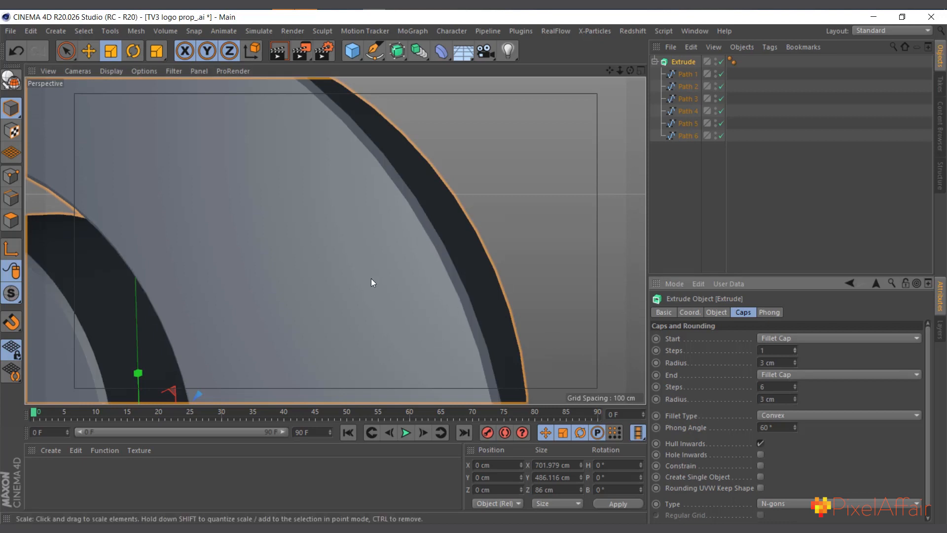
click(793, 350)
text(6)
key(Return)
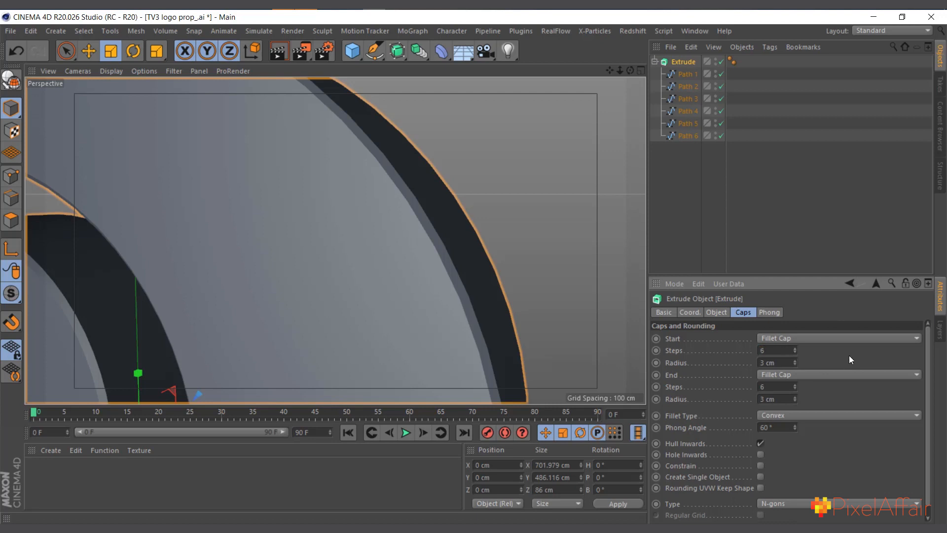
Step: Convert the Extrude object to an editable hierarchy and expand it down to its six separate path extrusions
scroll(360, 218, down, 8)
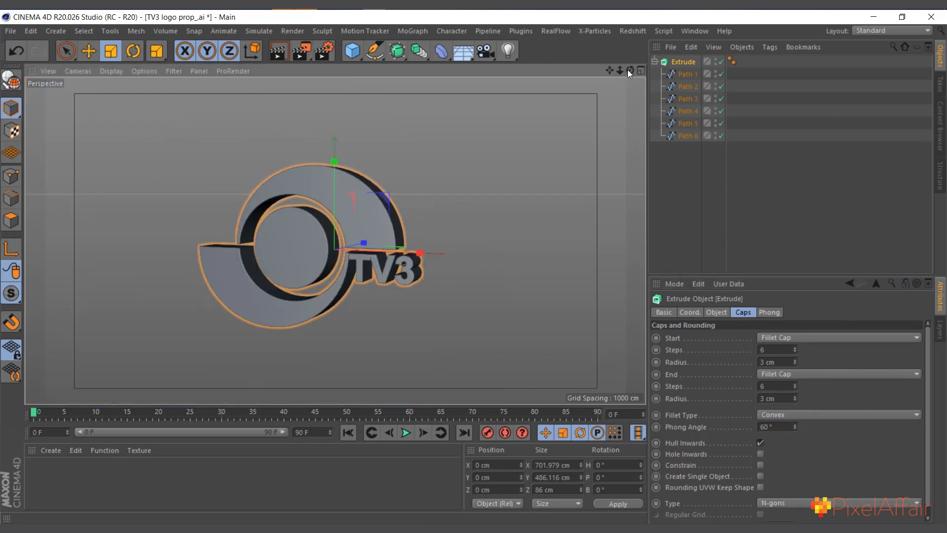
drag(628, 69, 654, 69)
scroll(421, 267, up, 2)
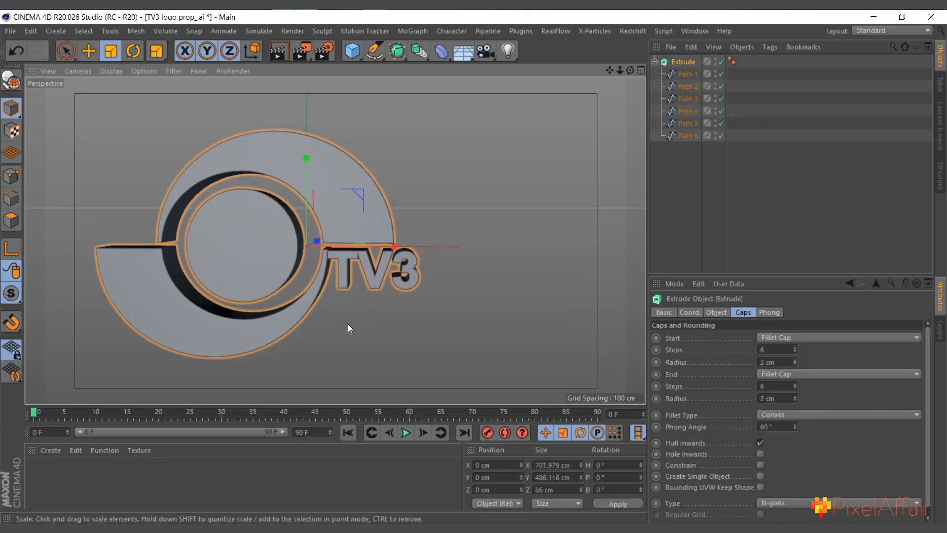
scroll(352, 274, up, 2)
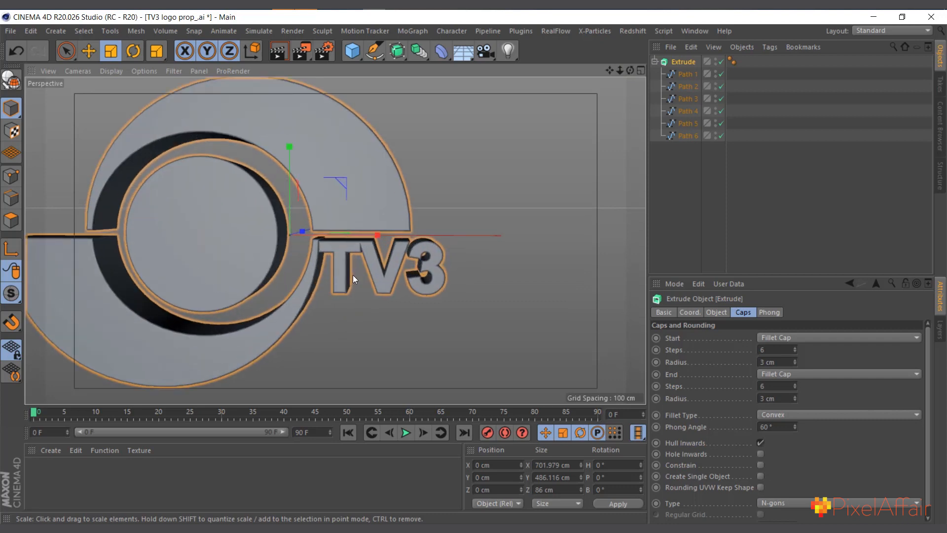
scroll(380, 280, up, 3)
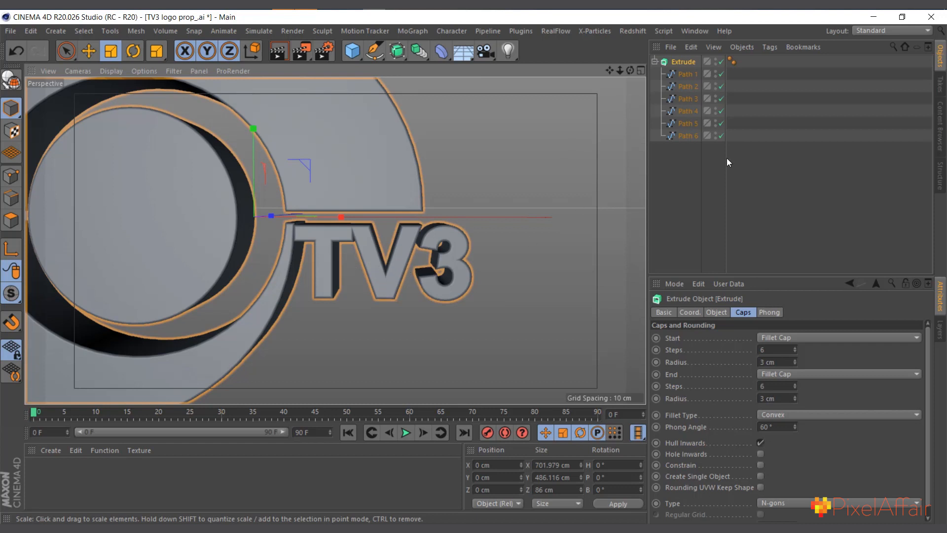
key(h)
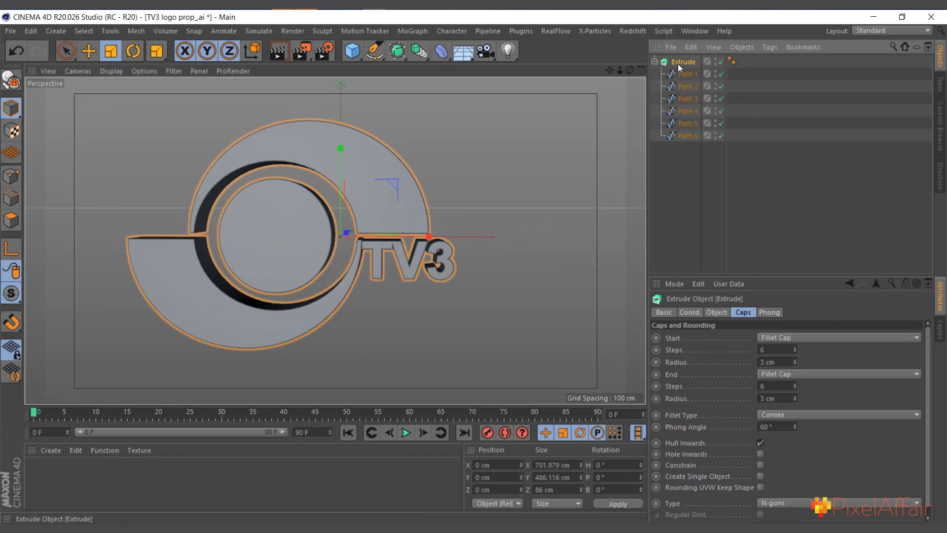
click(11, 81)
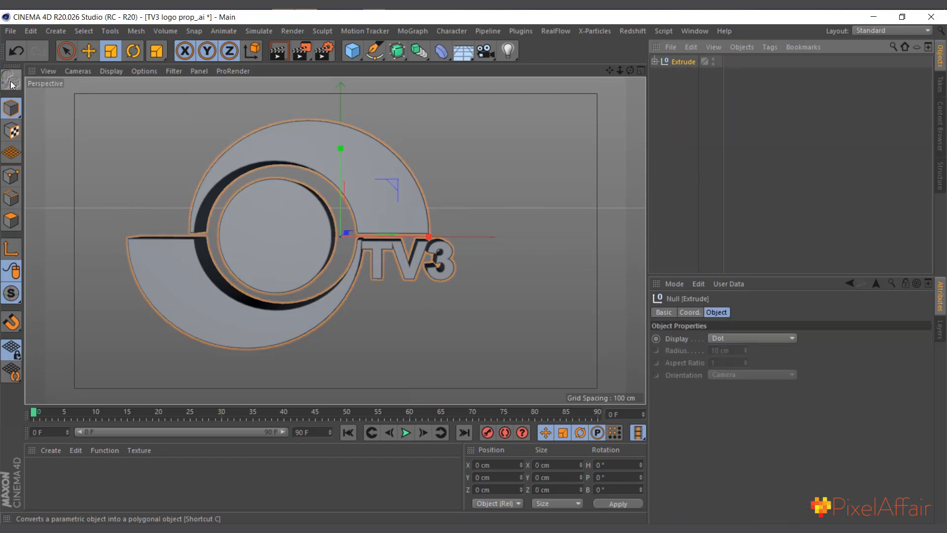
click(654, 61)
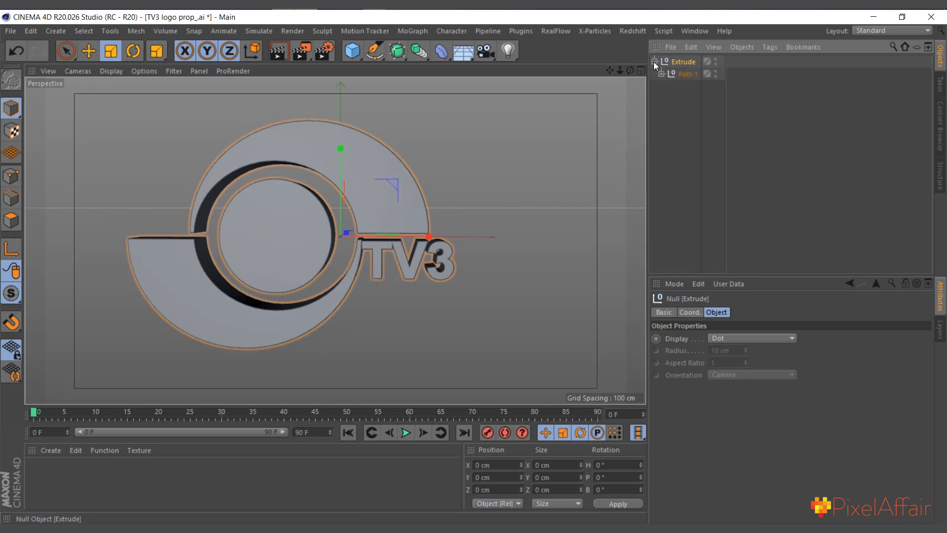
click(663, 75)
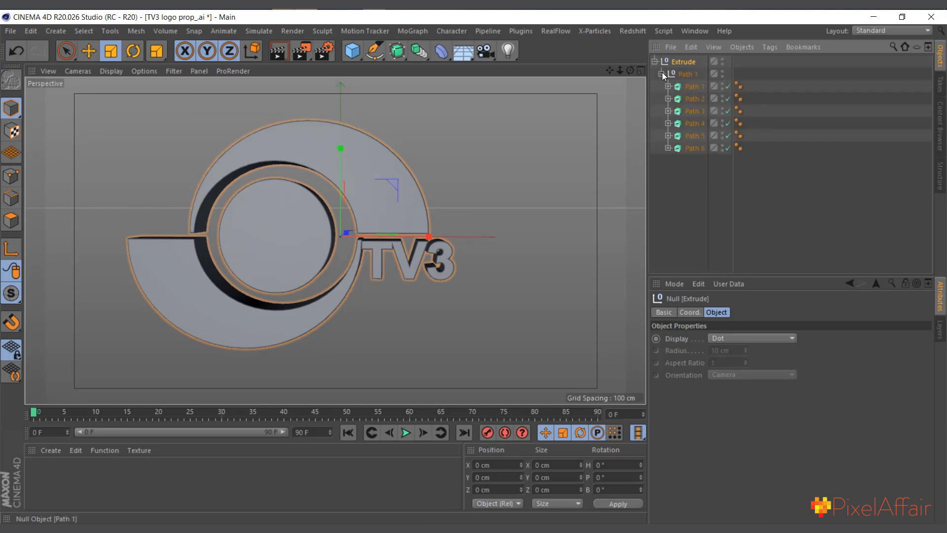
Step: Select the extrusions of the letters T, V and 3 together and set their Z extrusion depth to 30 cm
click(686, 98)
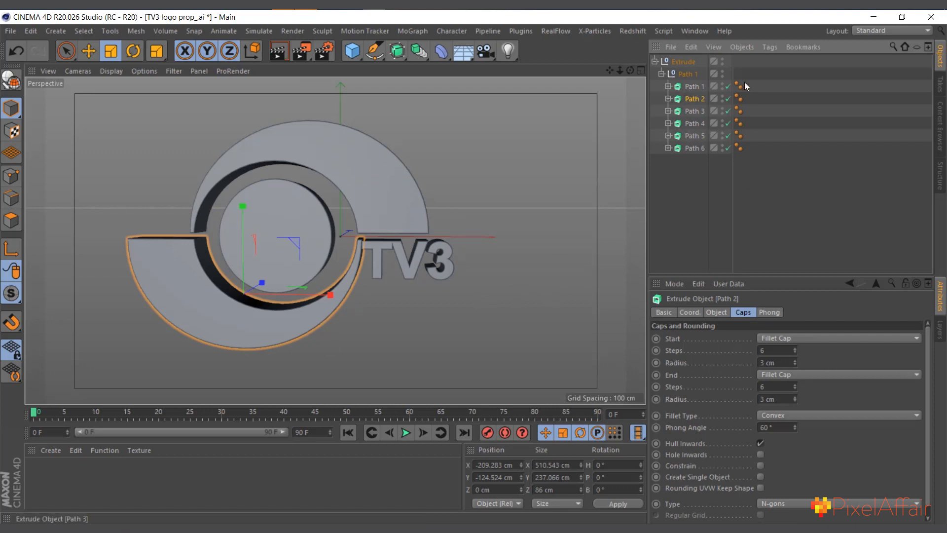
click(381, 261)
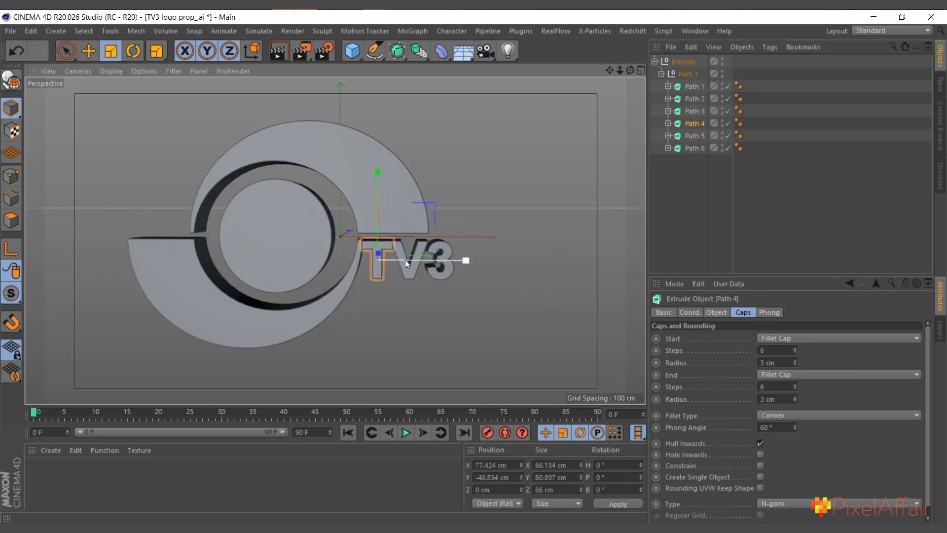
click(412, 268)
click(440, 275)
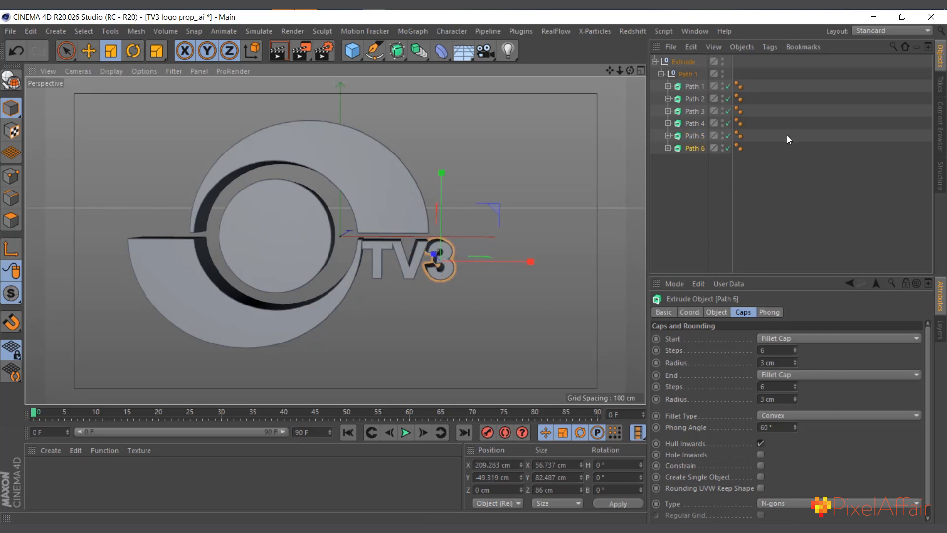
drag(690, 163, 685, 124)
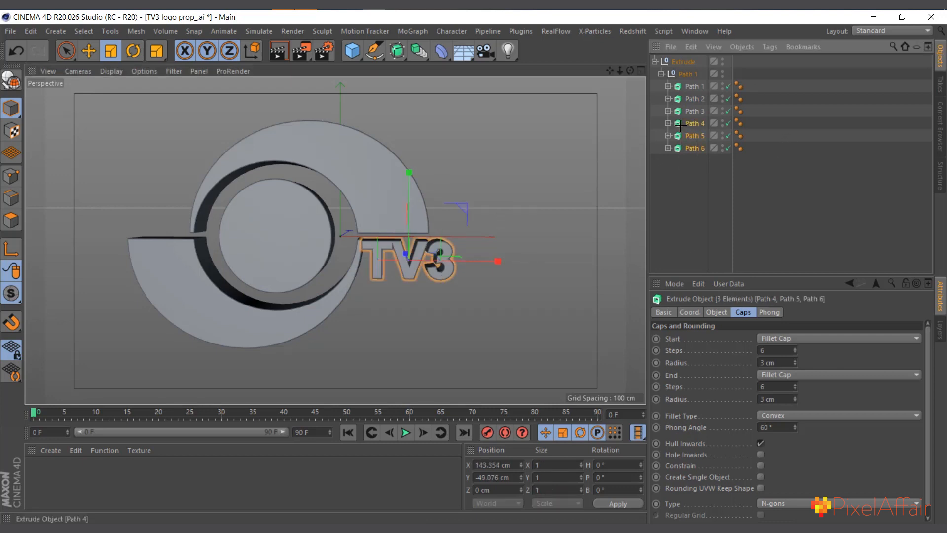
click(717, 313)
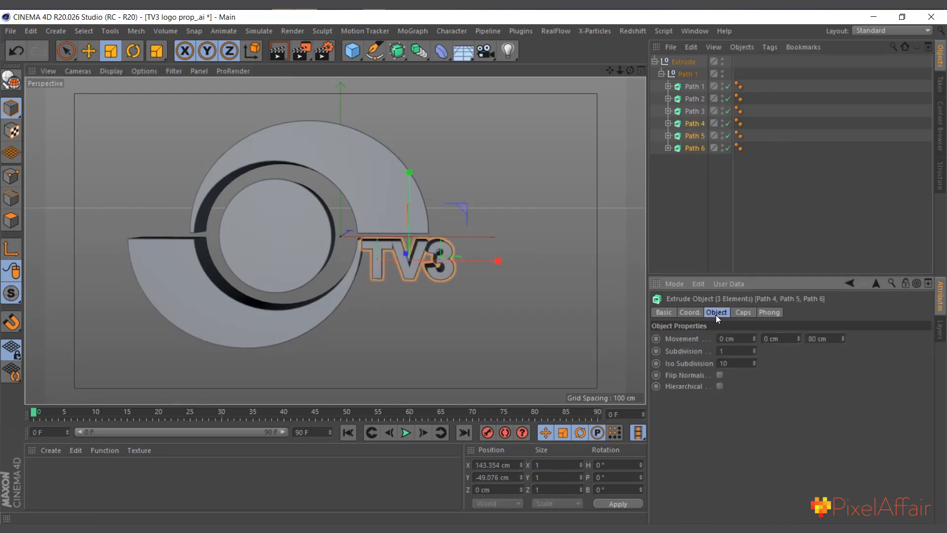
click(811, 340)
key(Return)
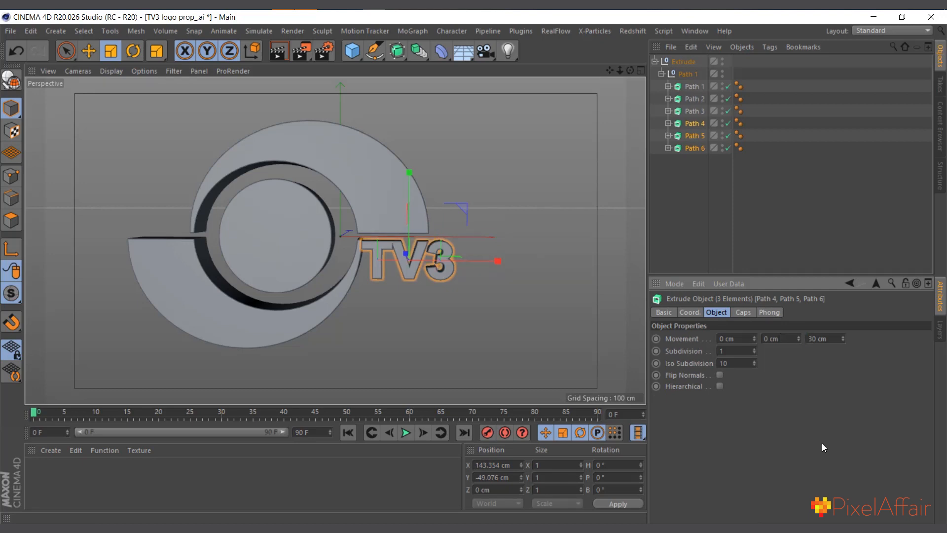
Step: Enable the Constrain option on the caps of the three letter extrusions and deselect them
click(743, 313)
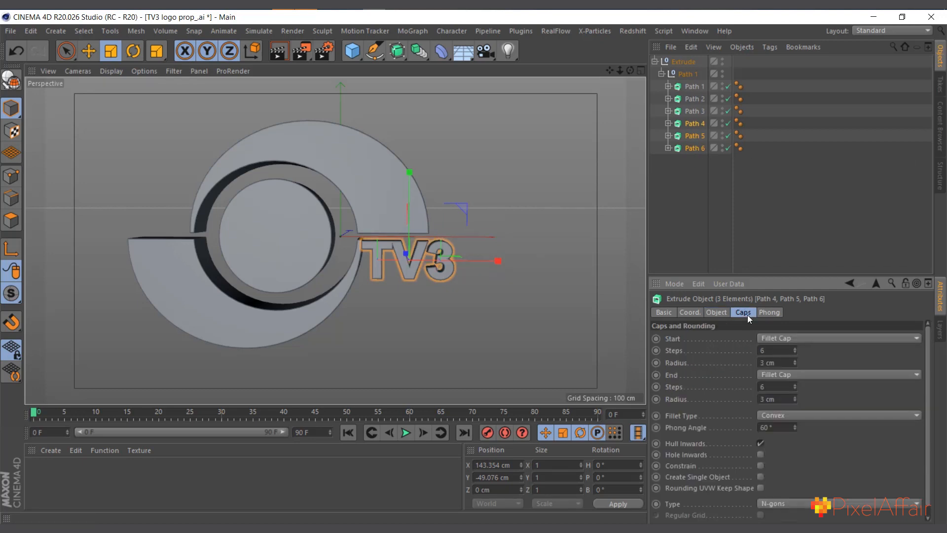
scroll(711, 467, down, 1)
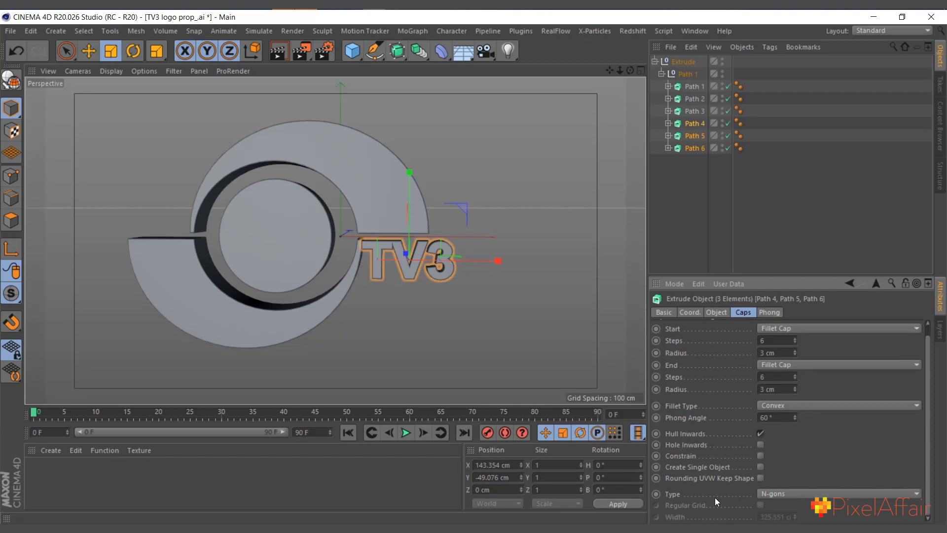
click(761, 456)
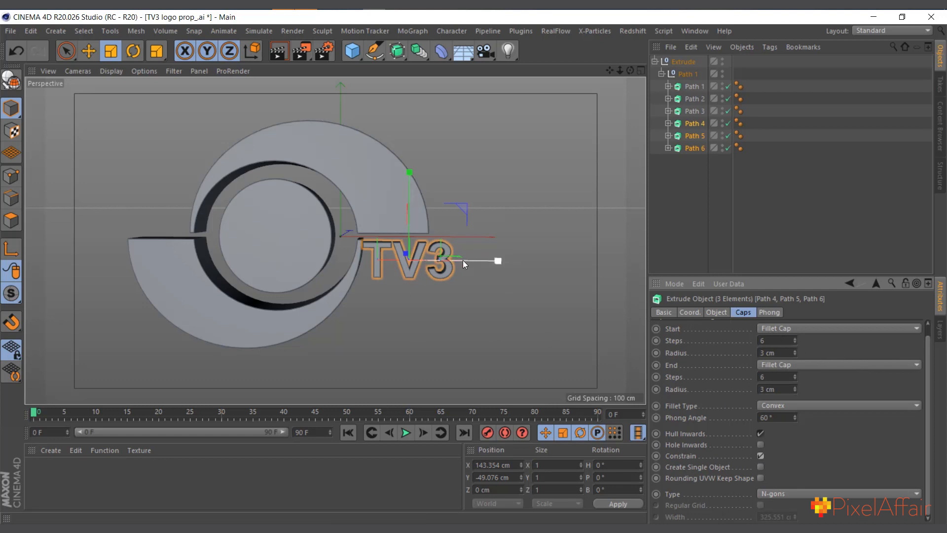
click(679, 191)
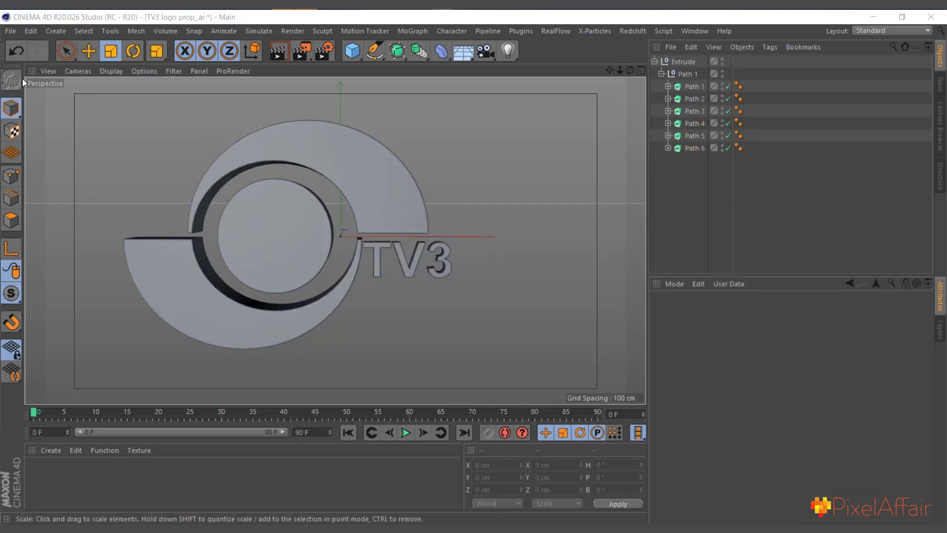
Step: Save the project as "TV3 logo prop_.c4d" in the TV3 folder on the desktop
click(10, 30)
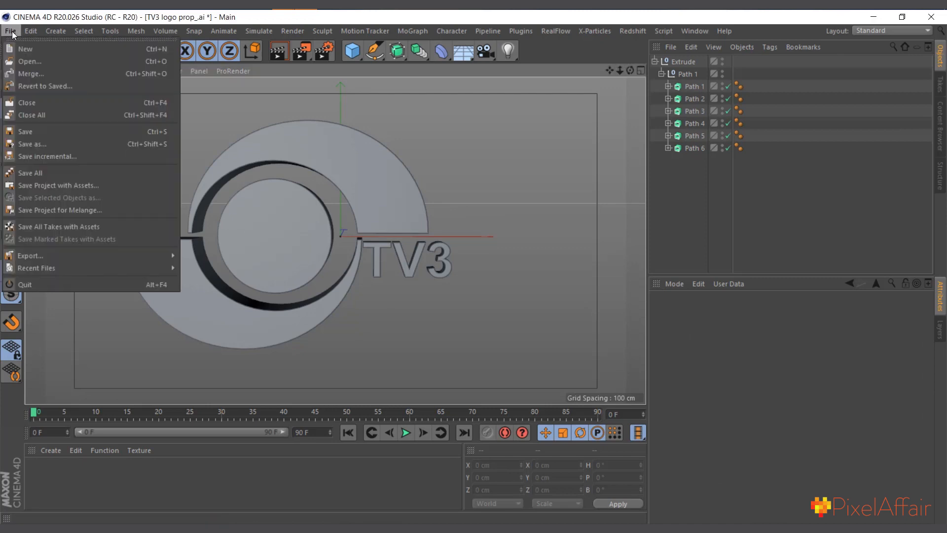
click(59, 132)
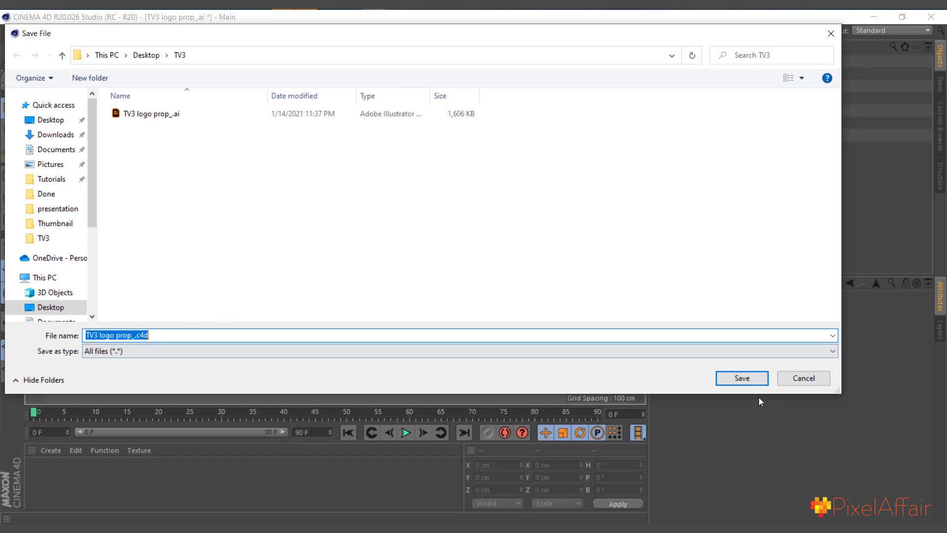
click(743, 379)
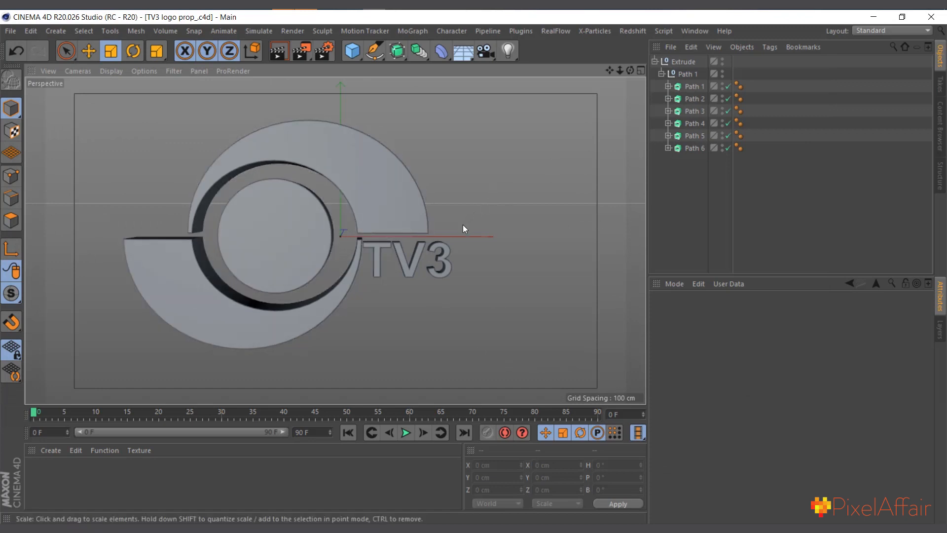
click(55, 31)
mouse_move(54, 142)
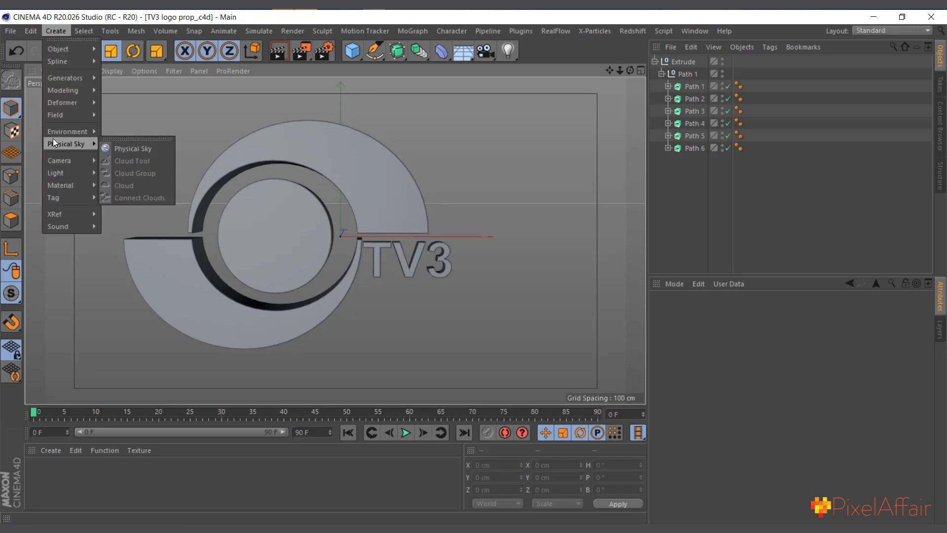
mouse_move(54, 163)
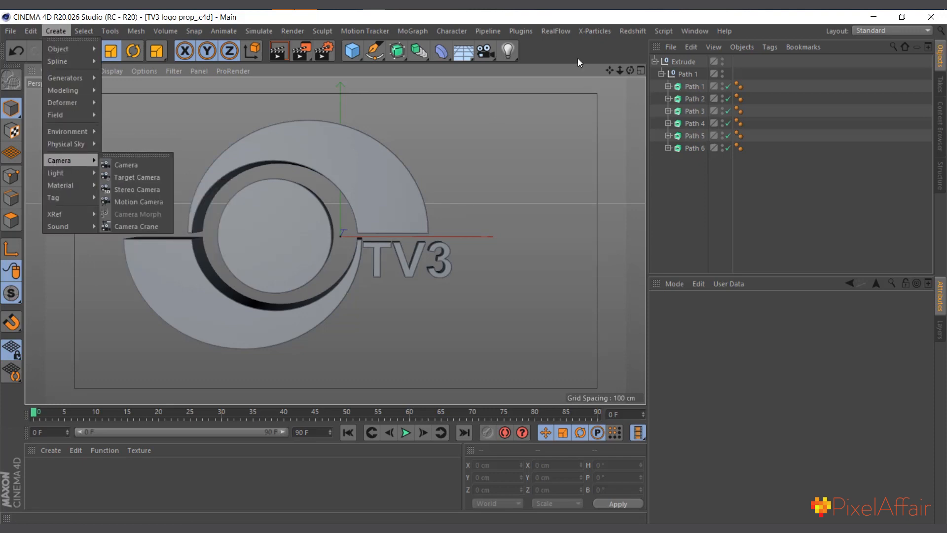
click(559, 8)
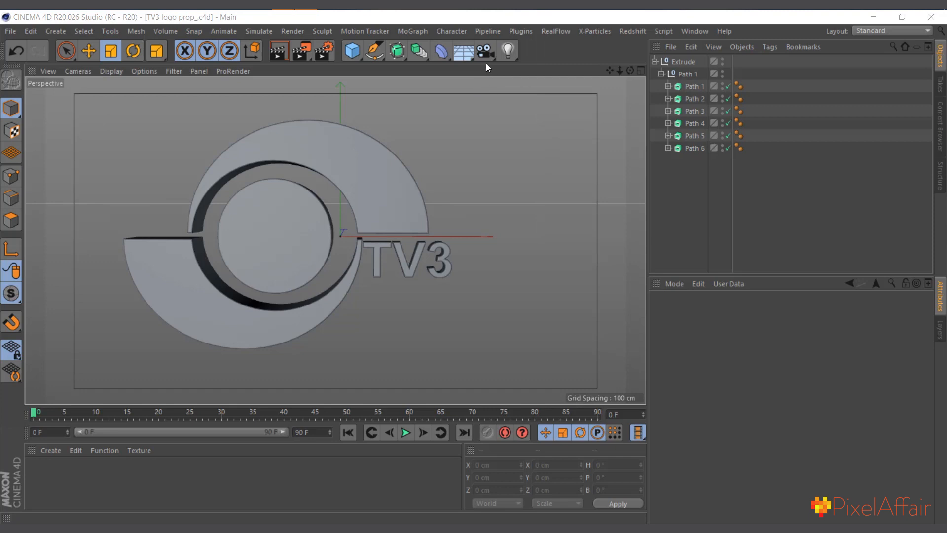
Step: Add a standard camera to the scene and look through it in the viewport
click(485, 51)
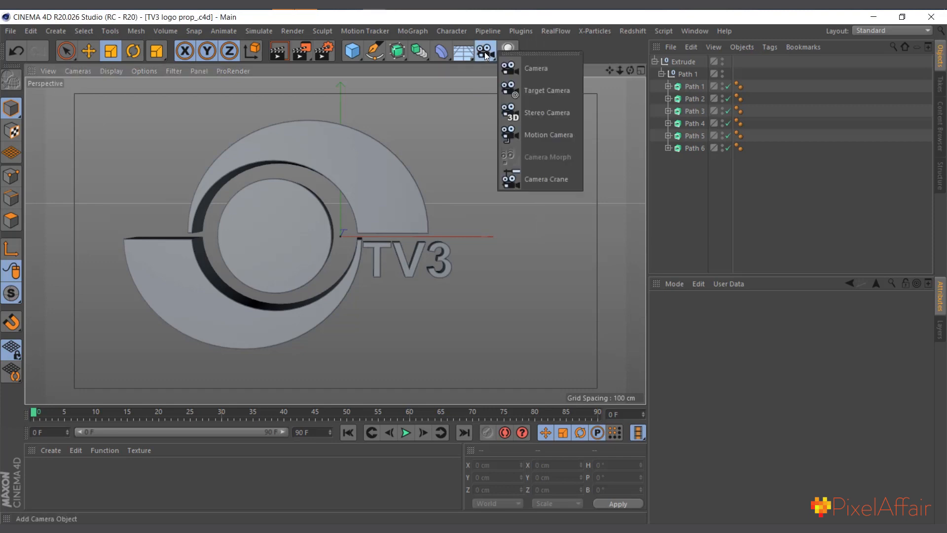
click(548, 71)
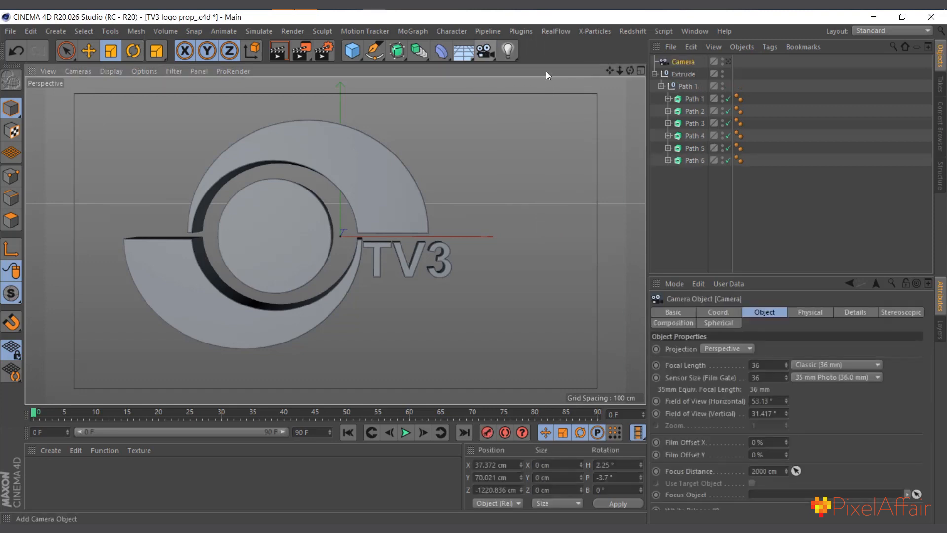
click(730, 61)
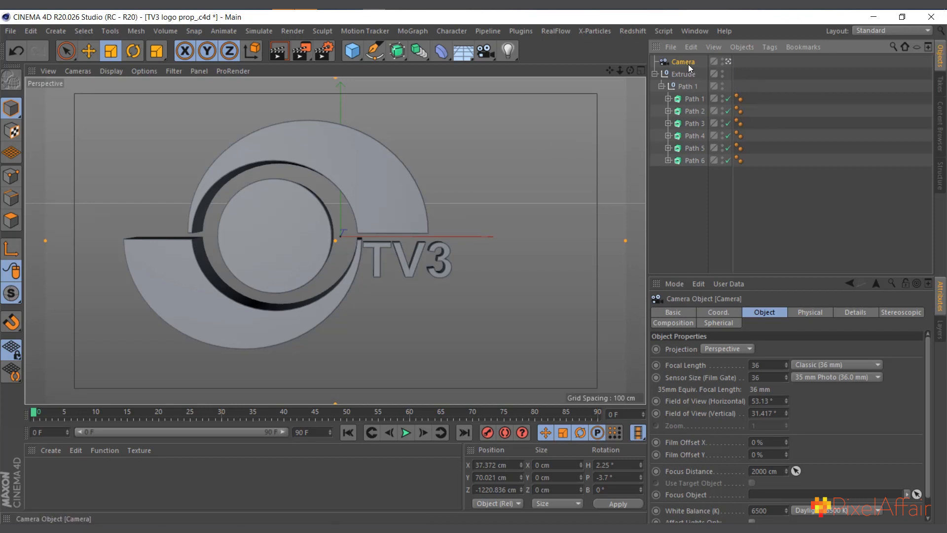
Step: Set the camera's X and Y position to 0 cm
click(726, 314)
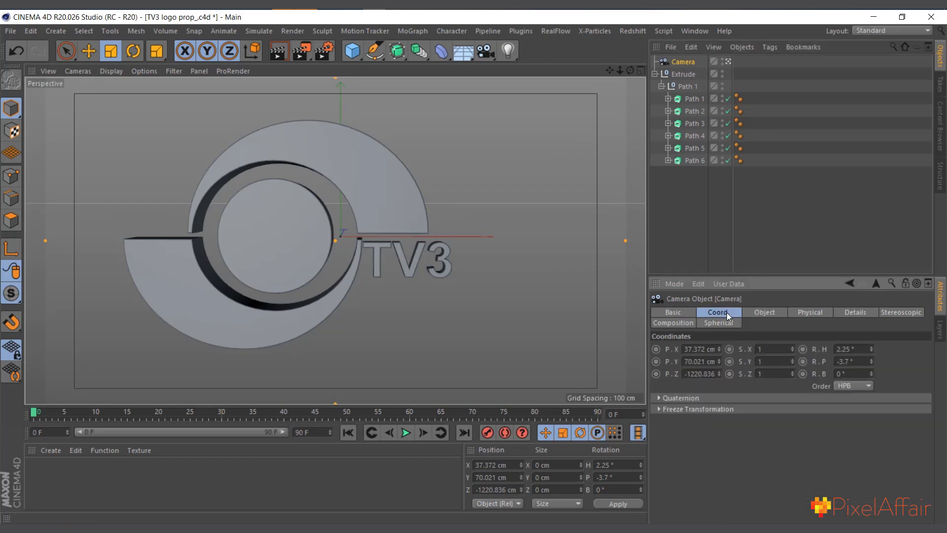
double_click(699, 349)
text(0)
double_click(698, 362)
text(0)
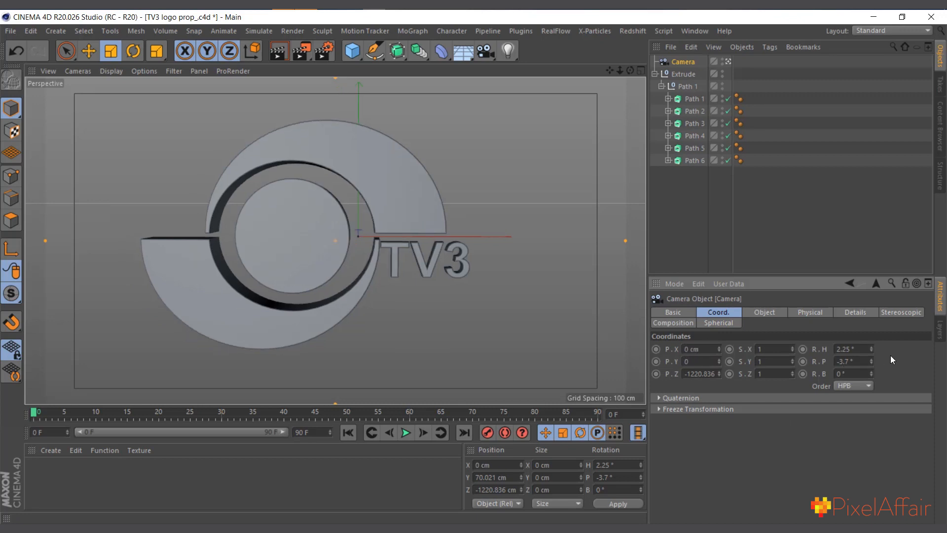
Step: Set the camera's heading and pitch rotation to 0° so it faces the logo straight on
double_click(854, 350)
text(0)
double_click(855, 362)
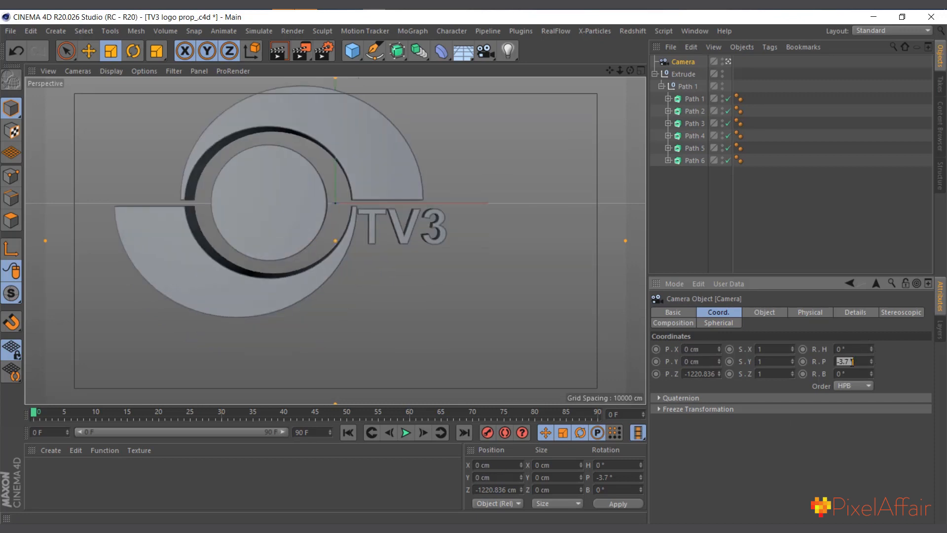
text(0)
key(Return)
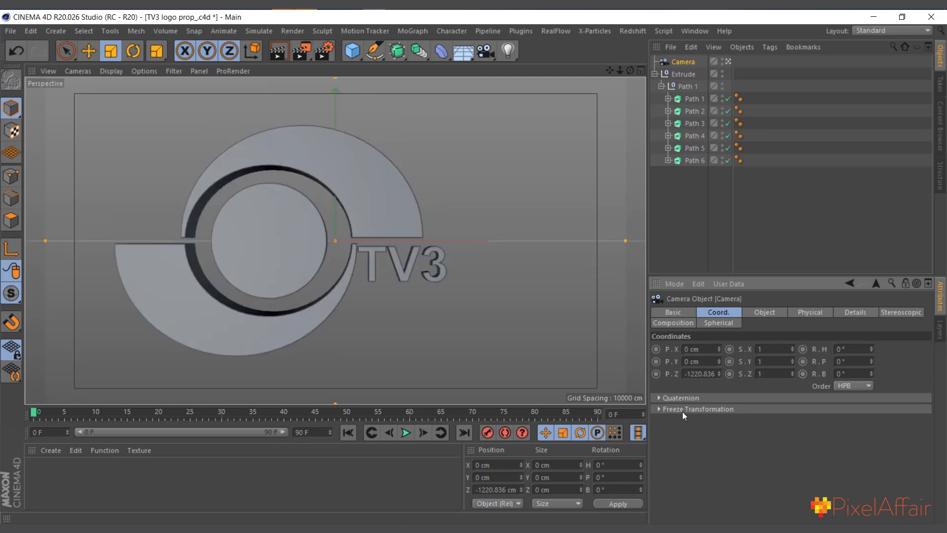
Step: Set the camera's Z position to -1500 cm and deselect the camera
double_click(701, 374)
text(-1500)
key(Return)
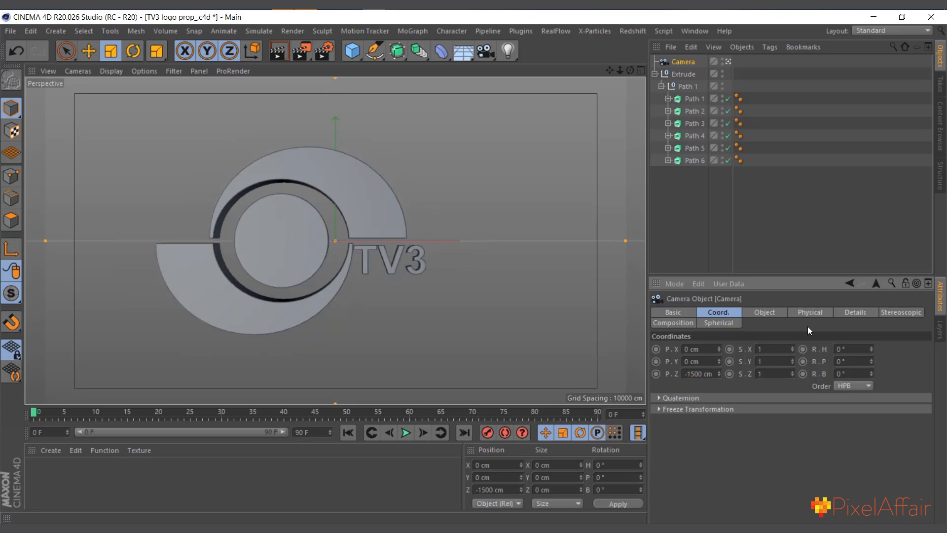
click(691, 223)
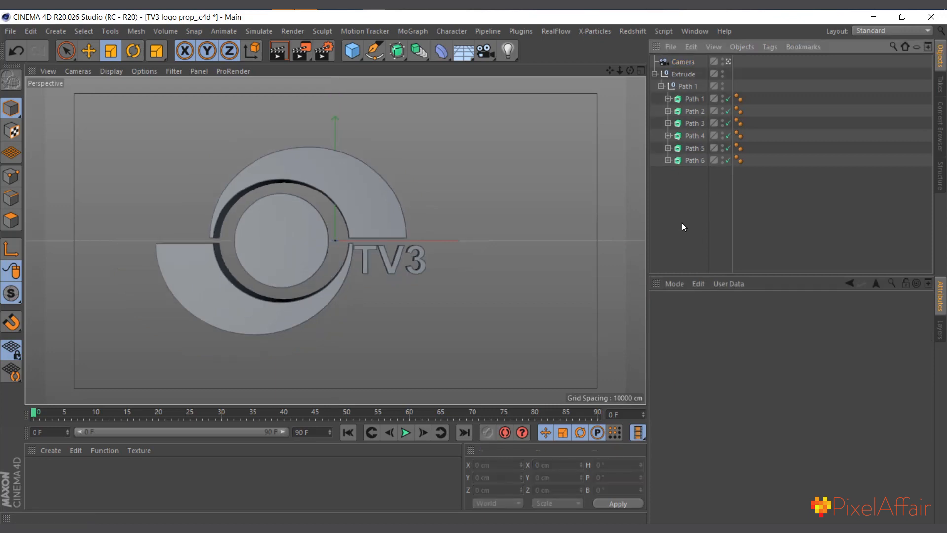
Step: Parent Path 1, 2, 4, 5 and 6 under Path 3, the extruded centre circle
click(689, 63)
click(686, 78)
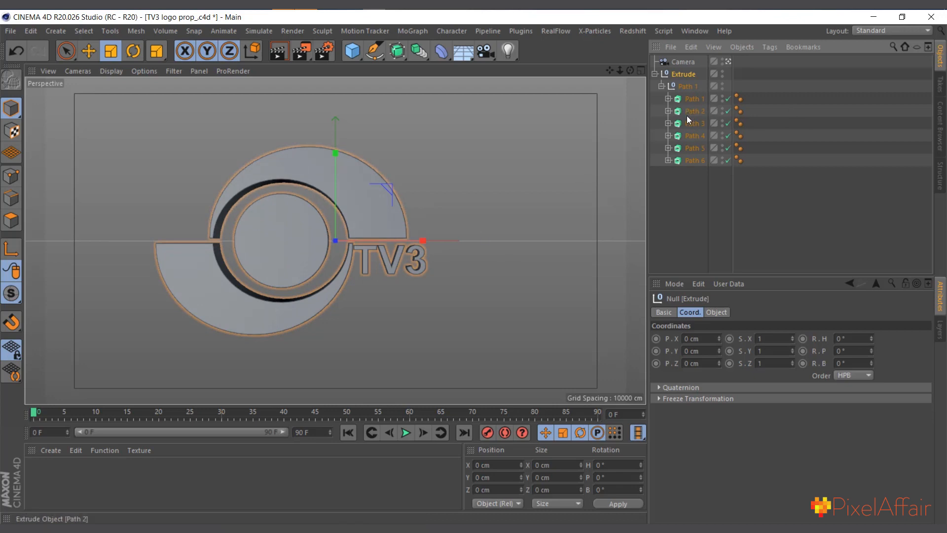
click(289, 245)
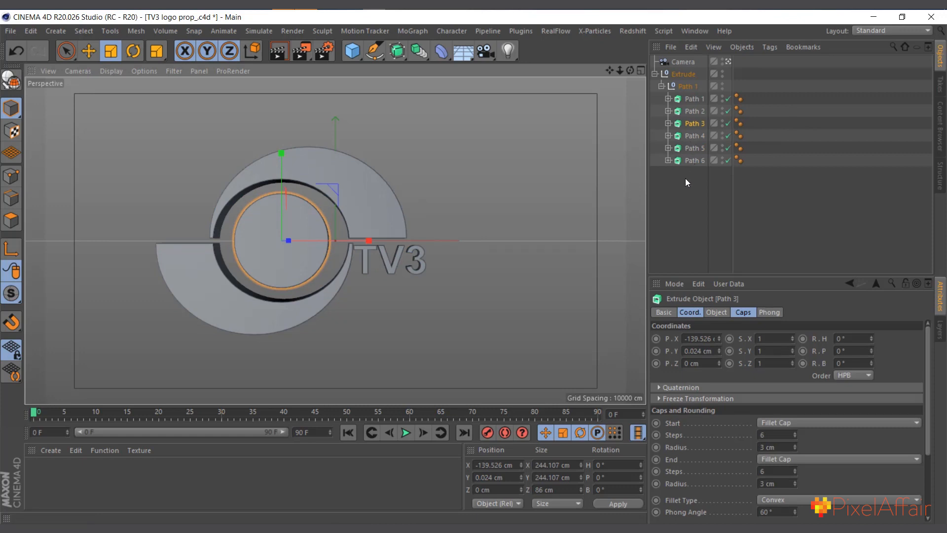
drag(689, 187, 695, 118)
click(687, 98)
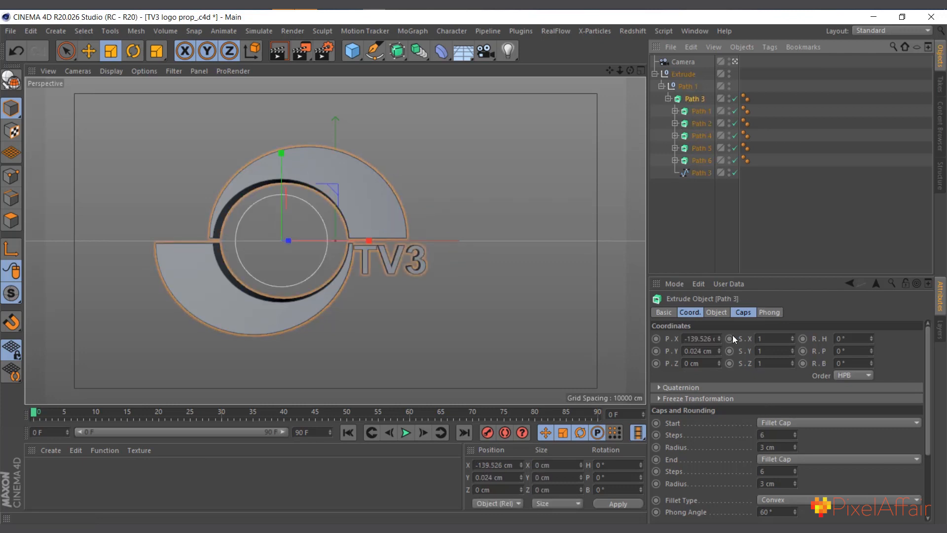
Step: Set Path 3's X and Y position to 0 cm to centre the whole logo on its circle
click(708, 340)
text(0)
key(Tab)
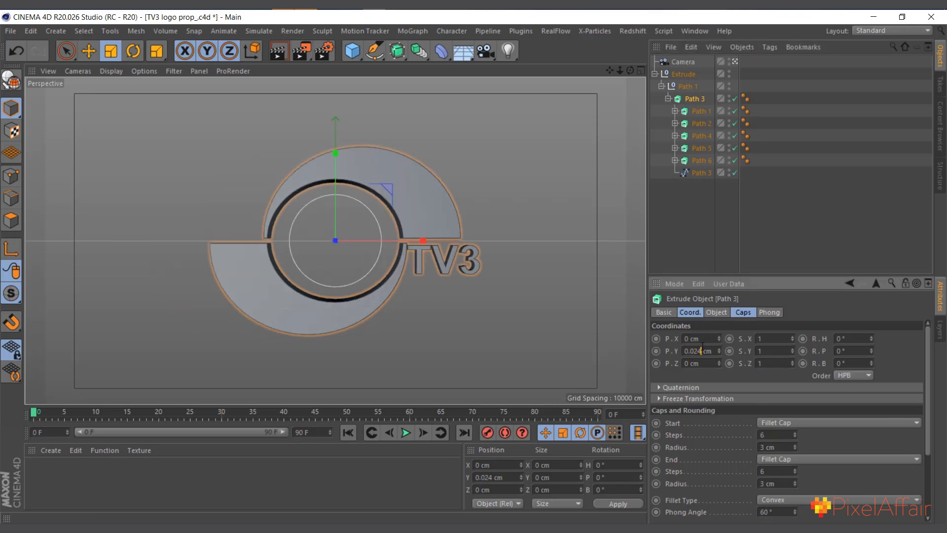
text(0)
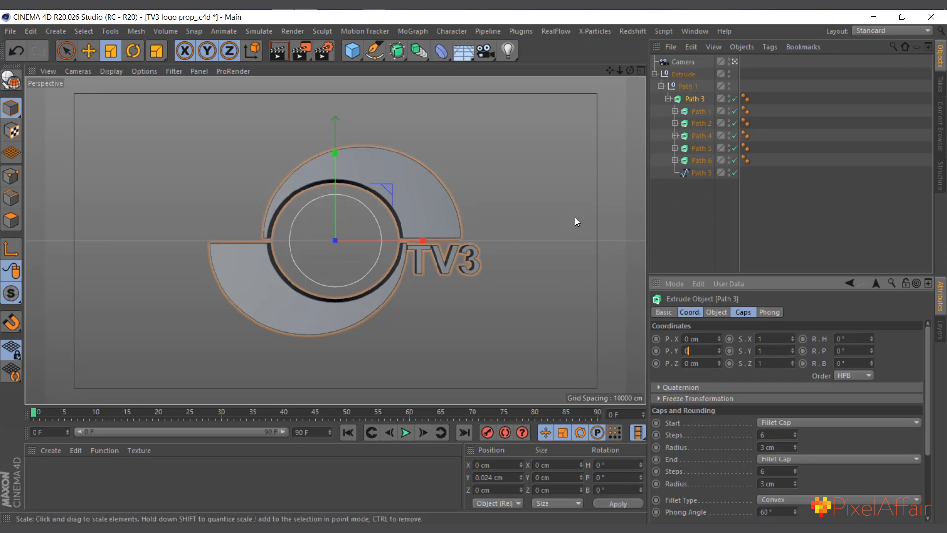
click(691, 99)
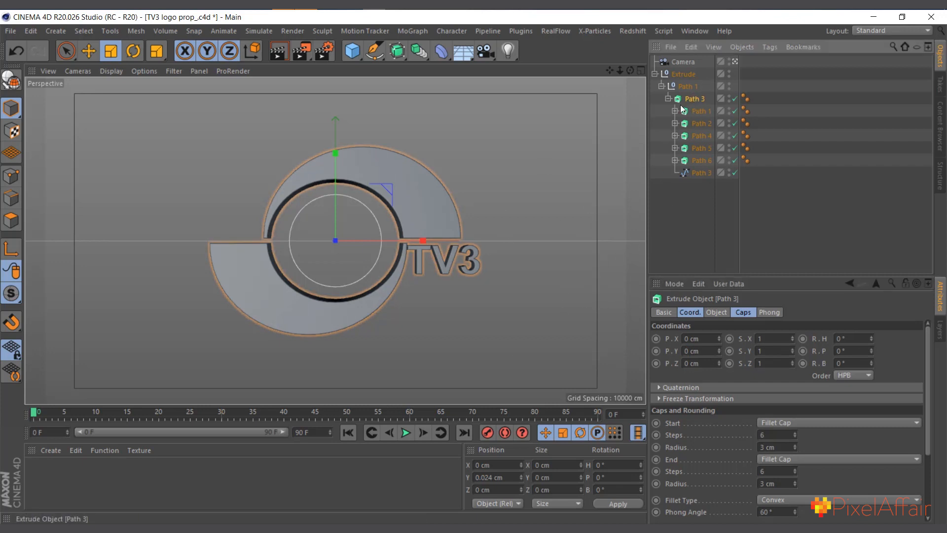
Step: Move Path 1, 2, 4, 5 and 6 out of Path 3 to the top level of the object hierarchy
click(700, 111)
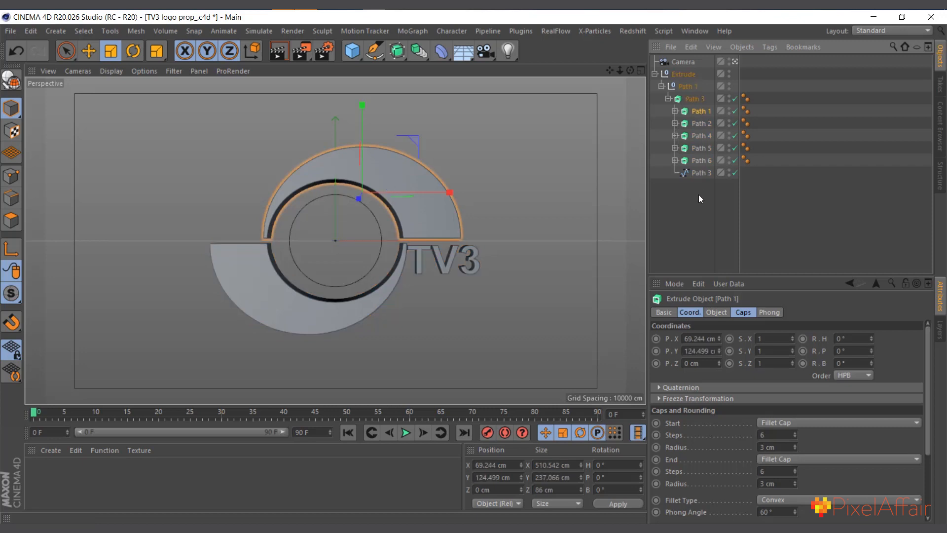
shift+click(699, 160)
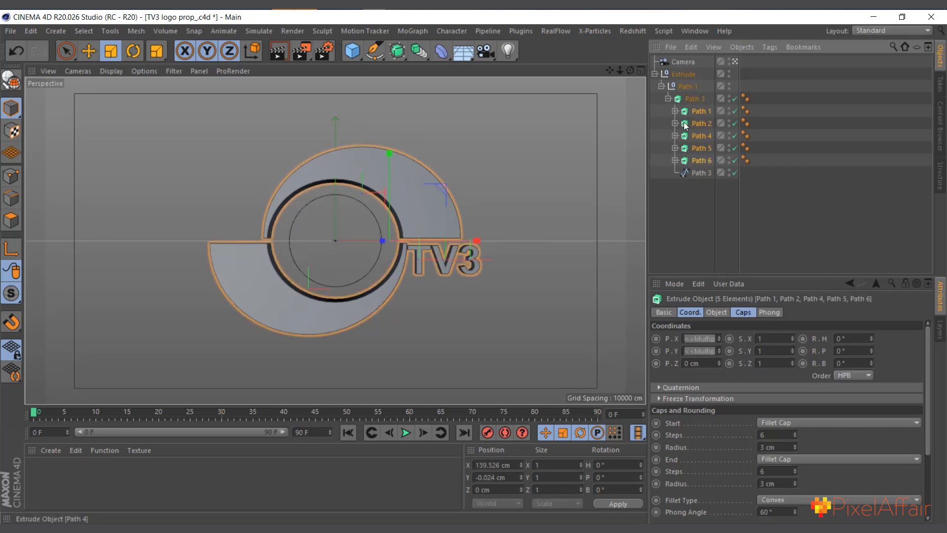
drag(700, 113, 706, 227)
drag(699, 188, 699, 189)
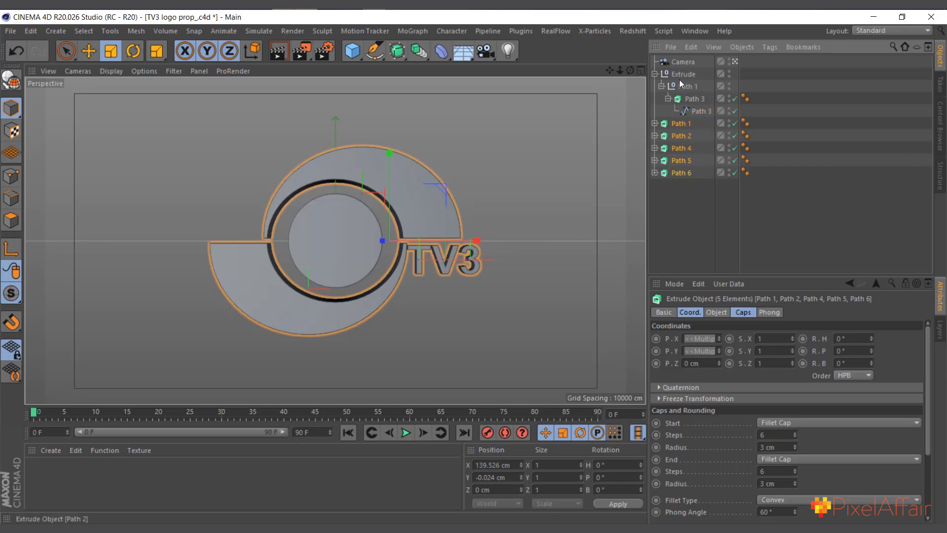
Step: Move Path 3 to the top level of the hierarchy and delete the leftover Extrude null with its child
click(668, 98)
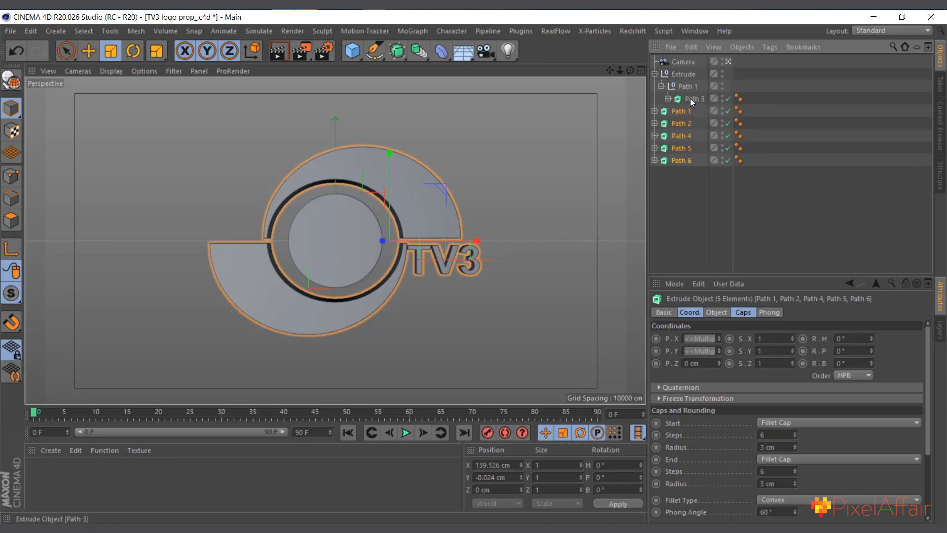
drag(690, 98, 691, 198)
click(683, 74)
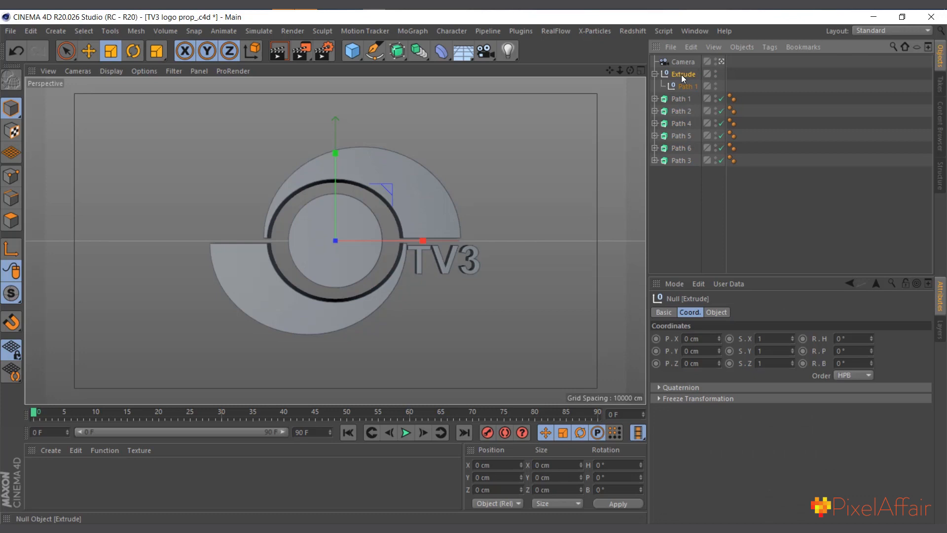
key(Delete)
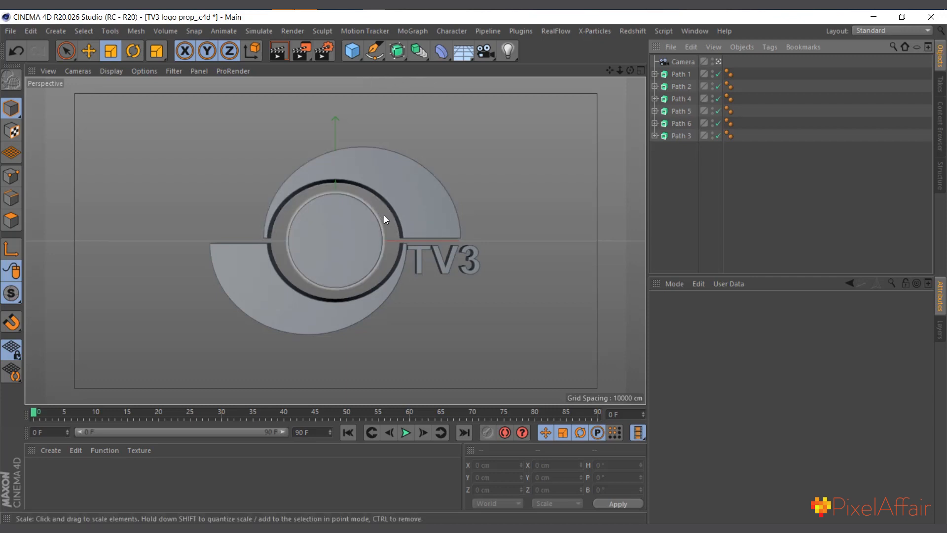
Step: Add a Tube primitive to the scene and set its orientation to -Z
click(351, 53)
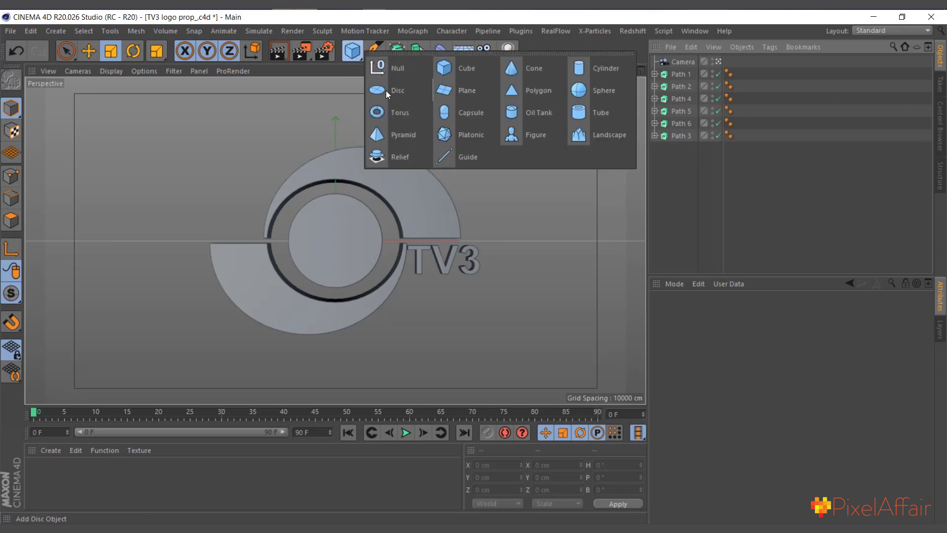
click(596, 118)
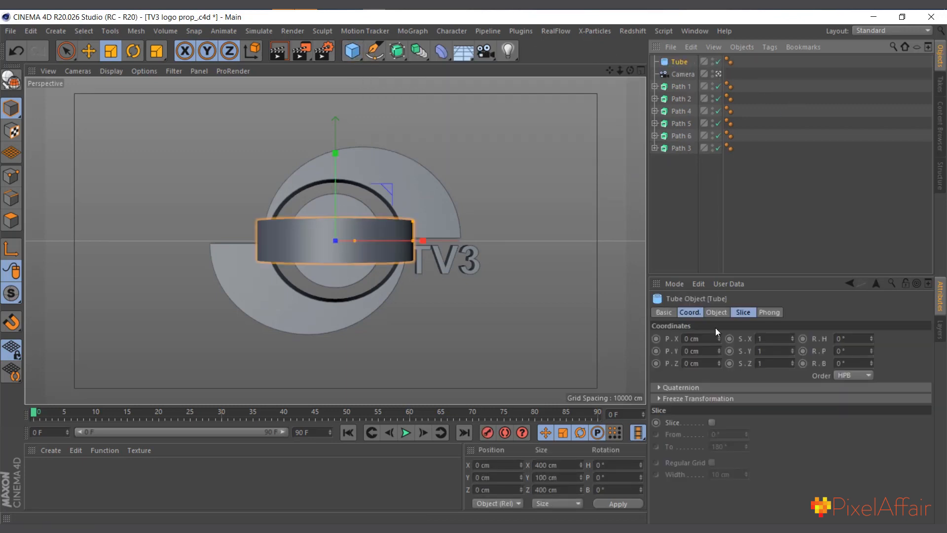
click(722, 312)
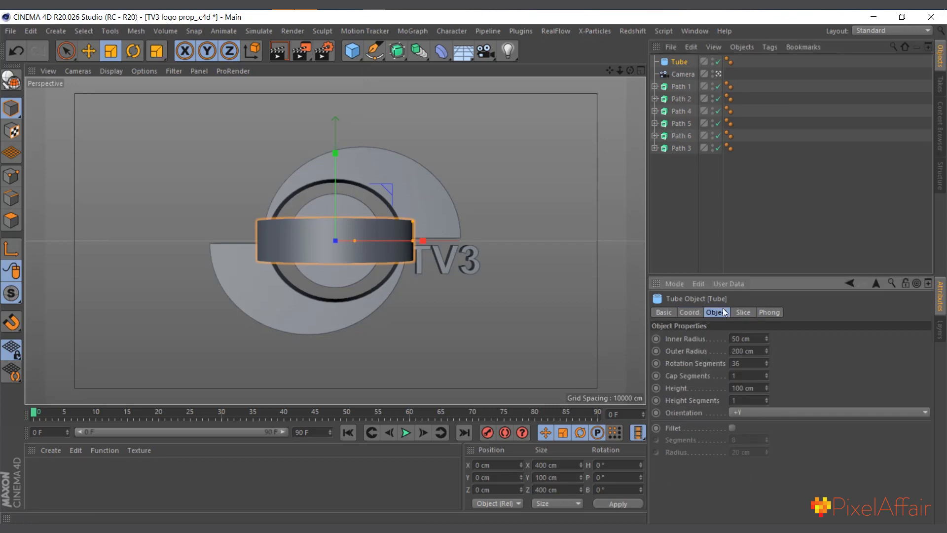
click(738, 413)
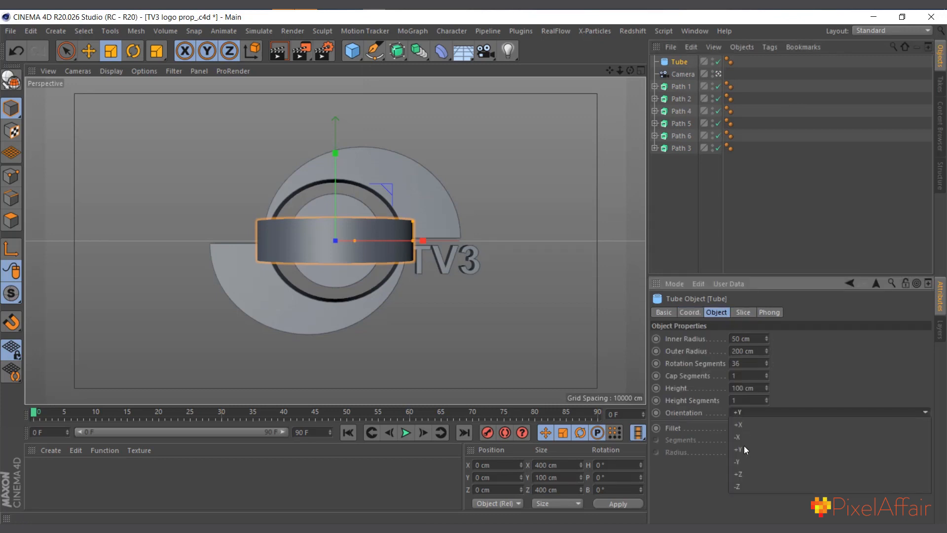
click(744, 486)
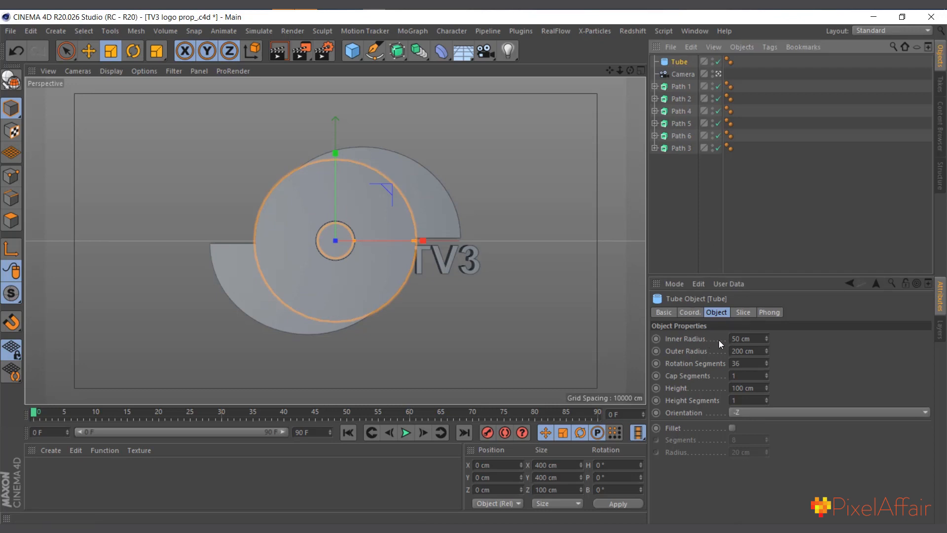
Step: Set the tube's inner radius to 0 cm and scale it down to an outer radius of about 122.4 cm to match the centre circle
click(745, 339)
text(0)
key(Return)
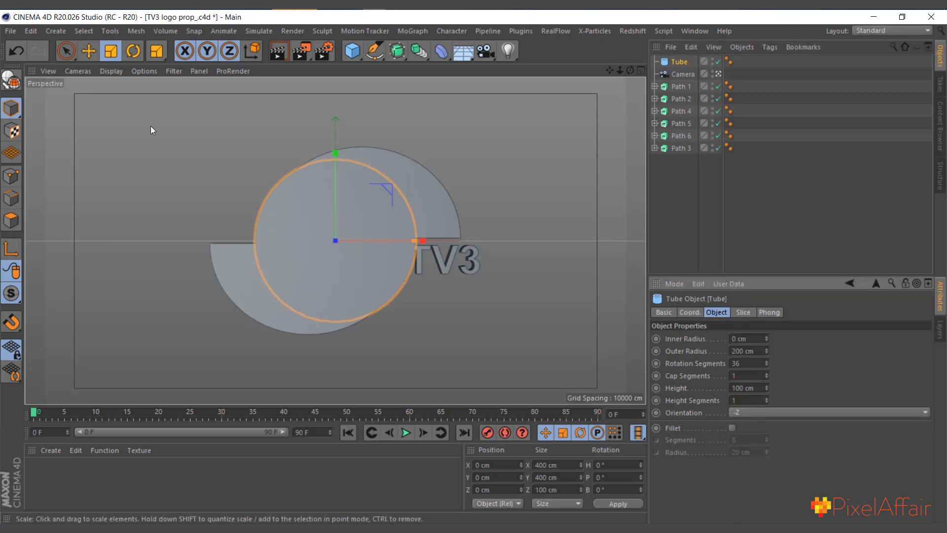
drag(502, 157, 362, 249)
click(640, 71)
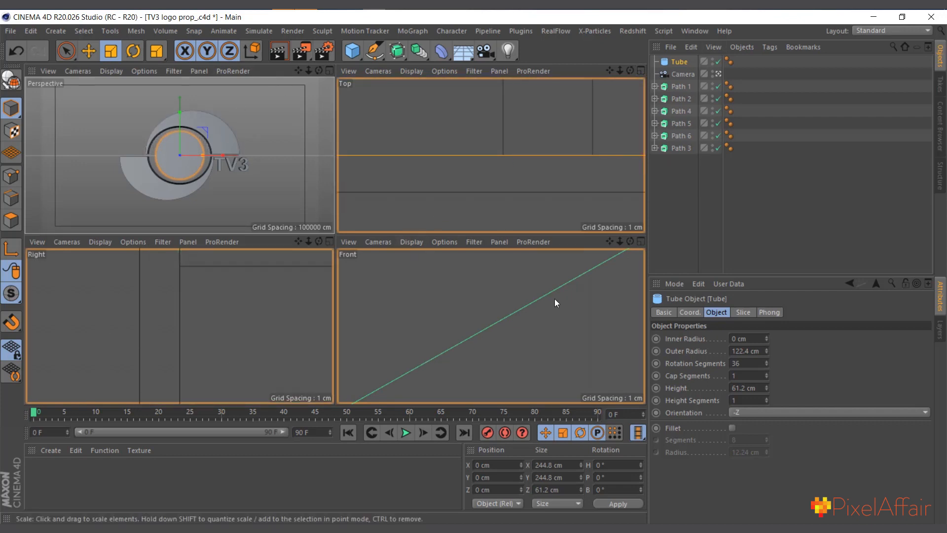
drag(619, 242, 508, 431)
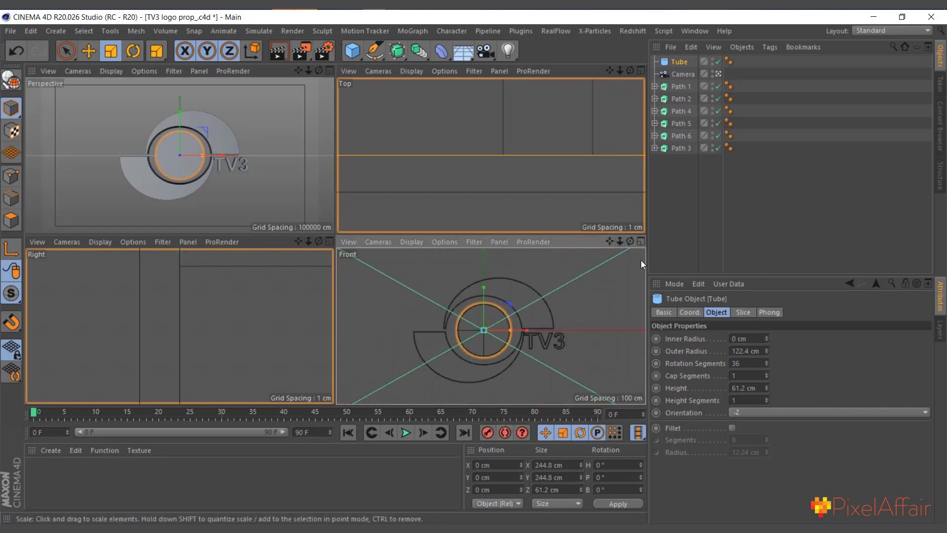
click(640, 242)
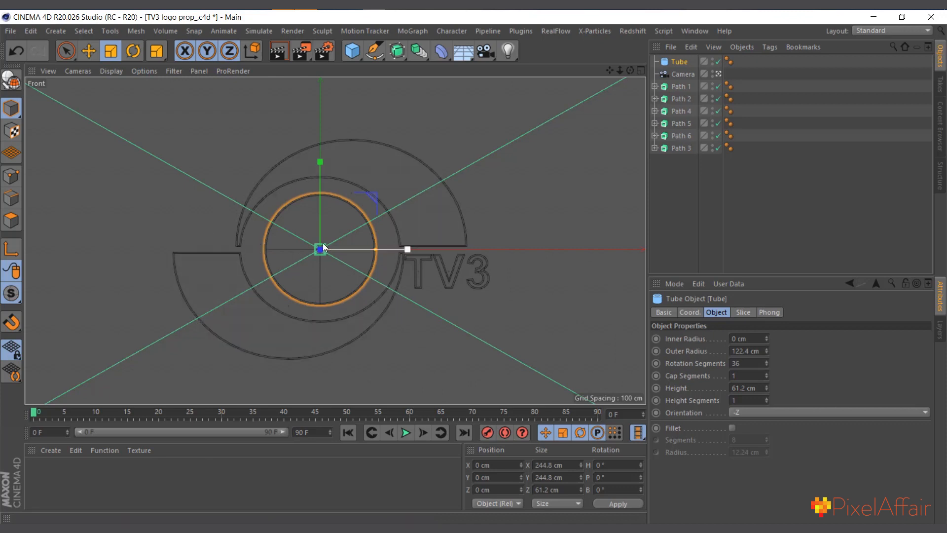
scroll(323, 243, up, 3)
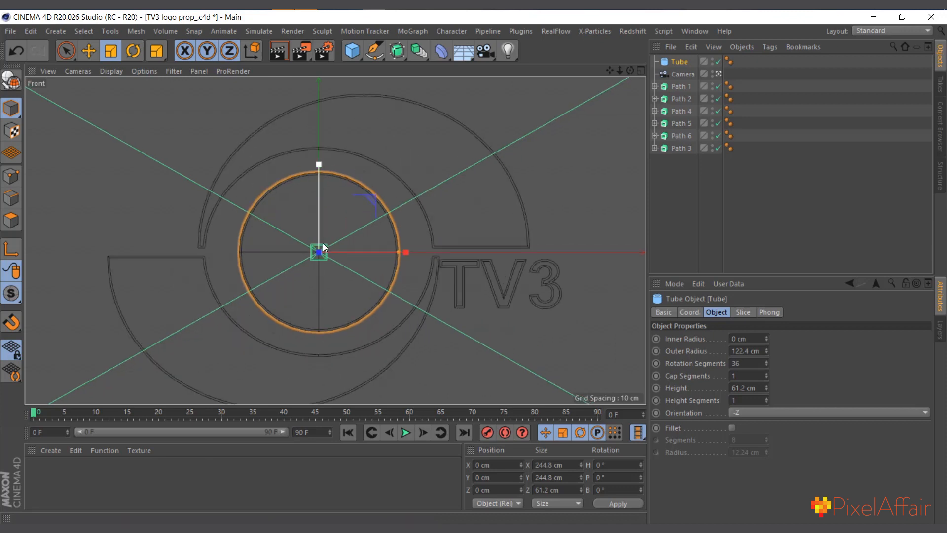
click(641, 70)
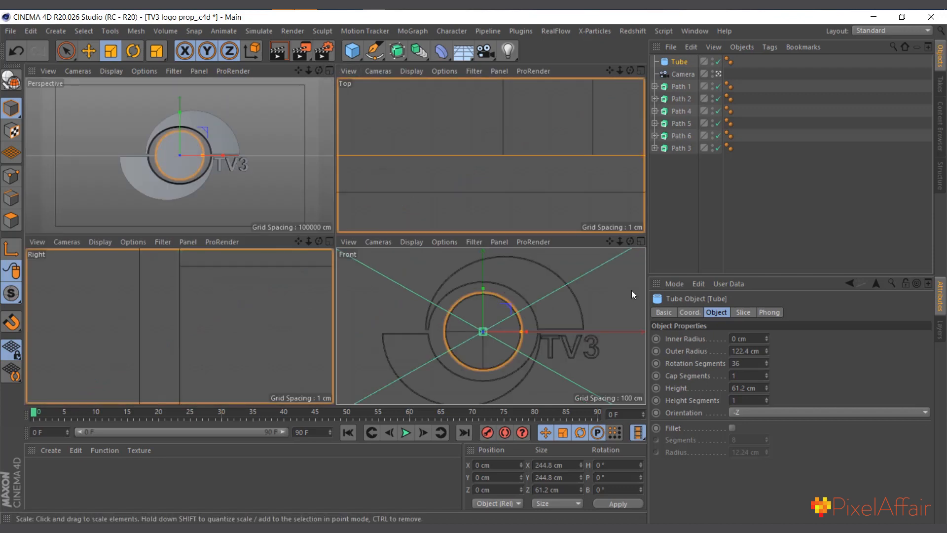
click(329, 70)
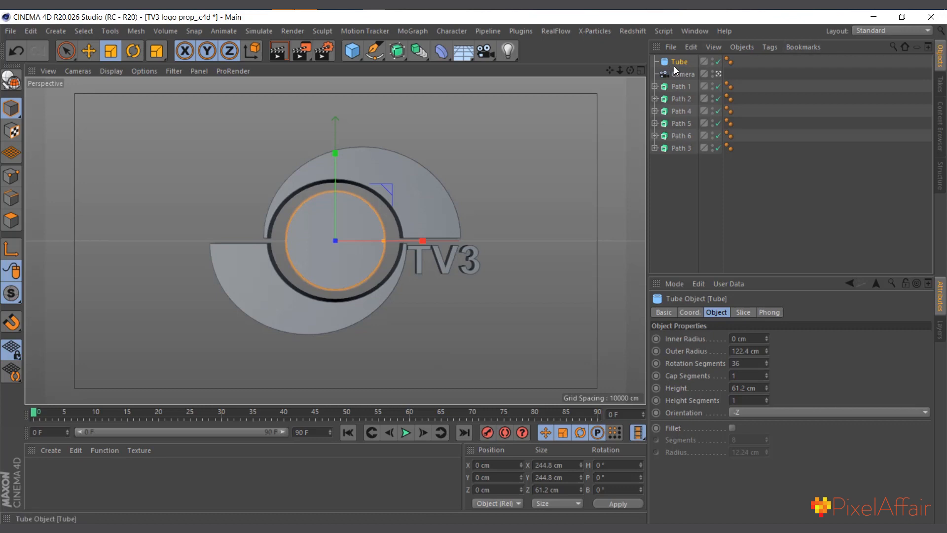
Step: Enable slicing on the tube and set the slice to end at 60°
click(743, 313)
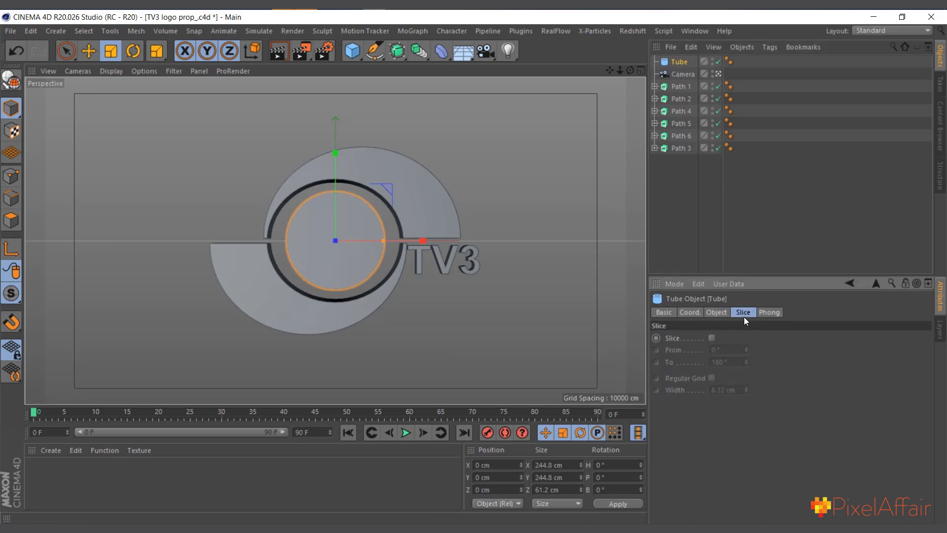
click(712, 339)
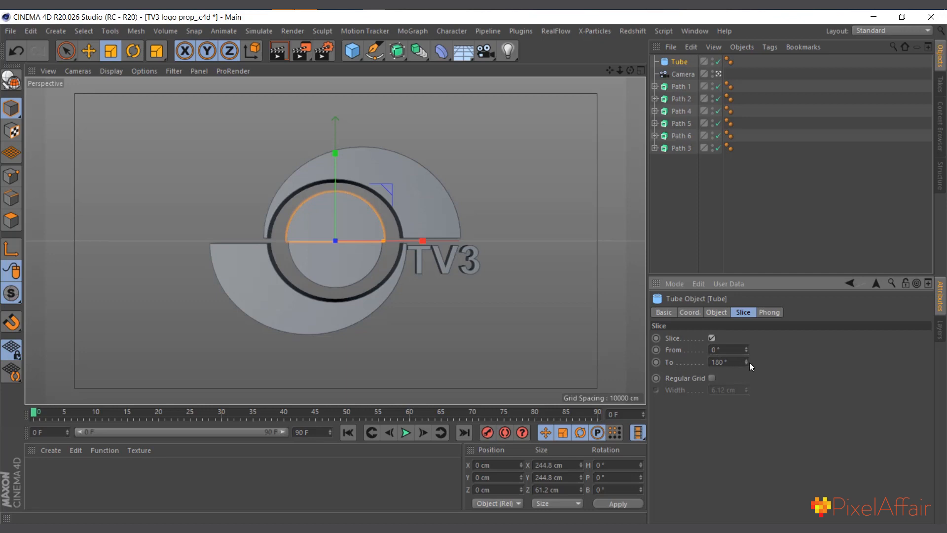
drag(746, 363, 728, 369)
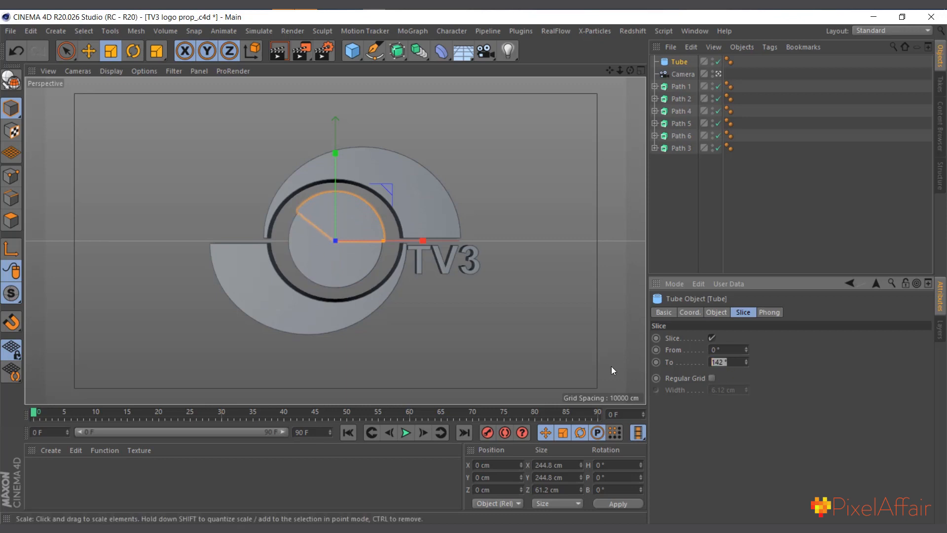
text(60)
key(Return)
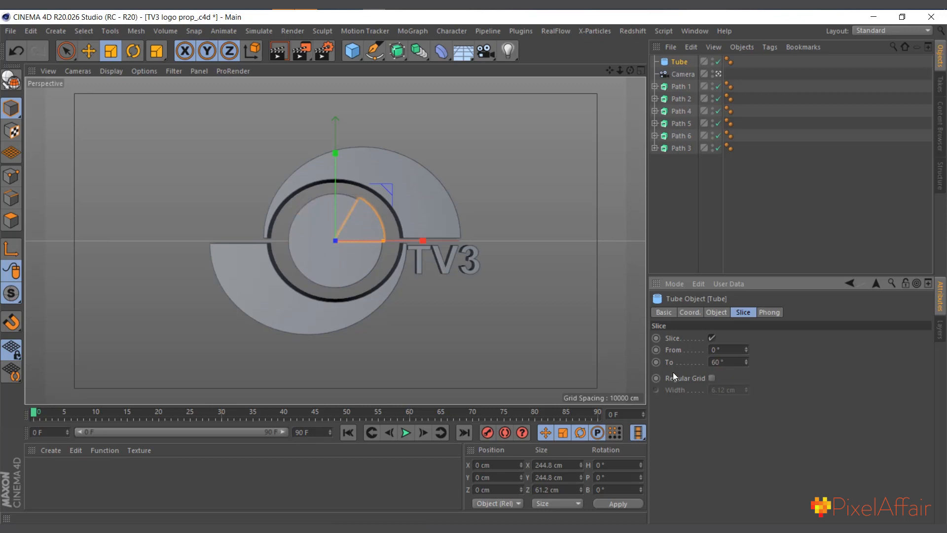
Step: Disable the Path 3 extrusion of the centre circle and move the Tube below it in the object hierarchy
click(681, 99)
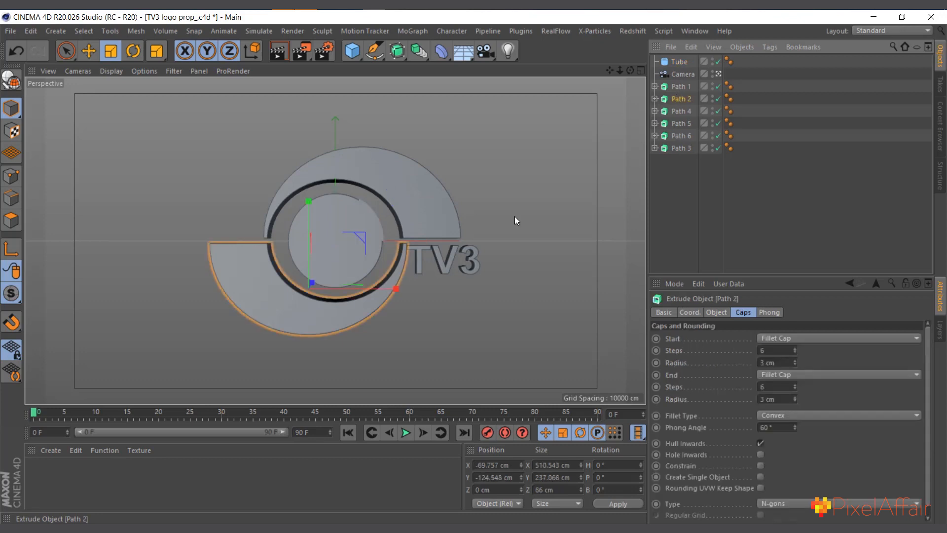
click(346, 249)
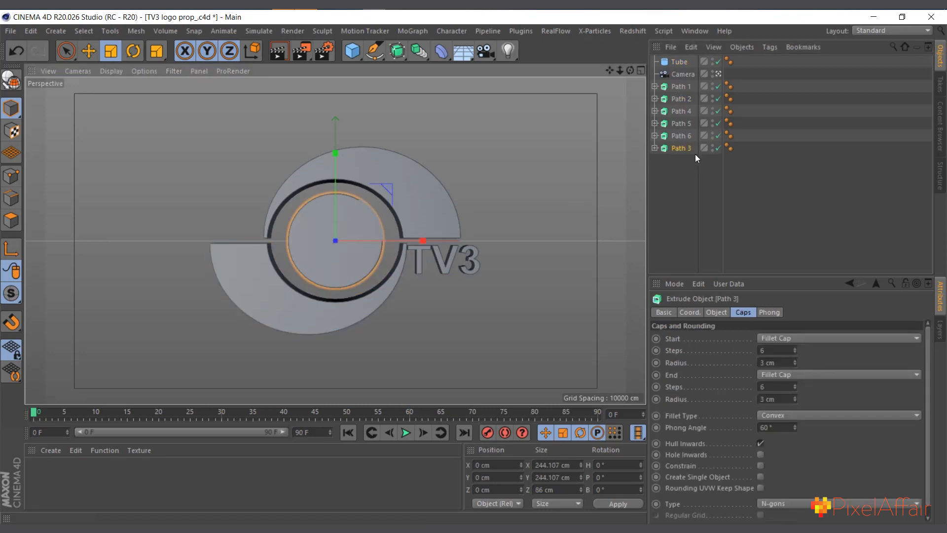
click(718, 148)
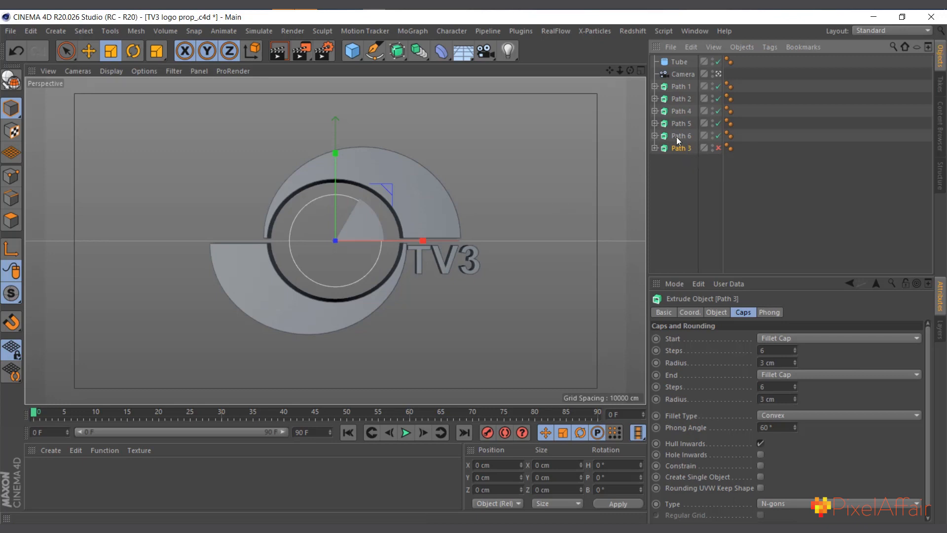
click(679, 62)
drag(679, 62, 682, 150)
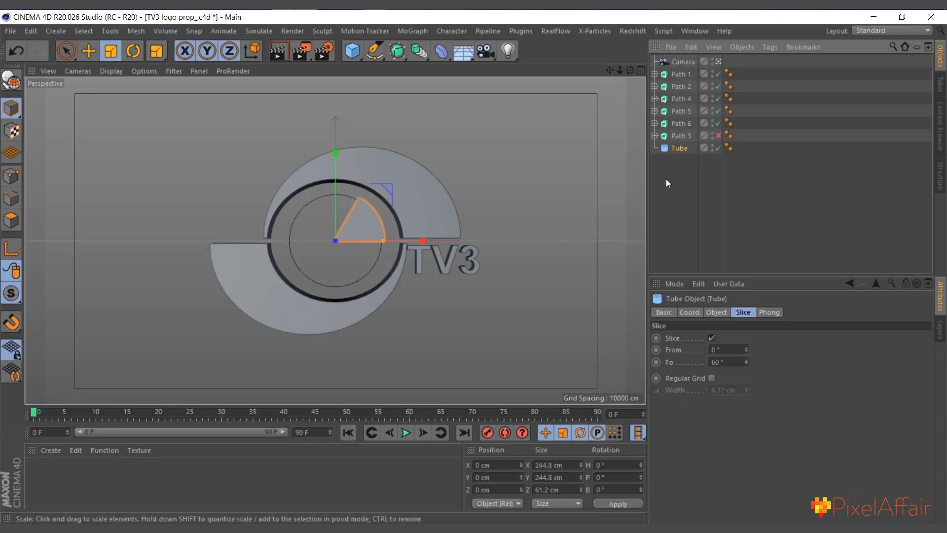
Step: Add a MoGraph Cloner below Path 3 and nest the sliced Tube inside it
click(403, 31)
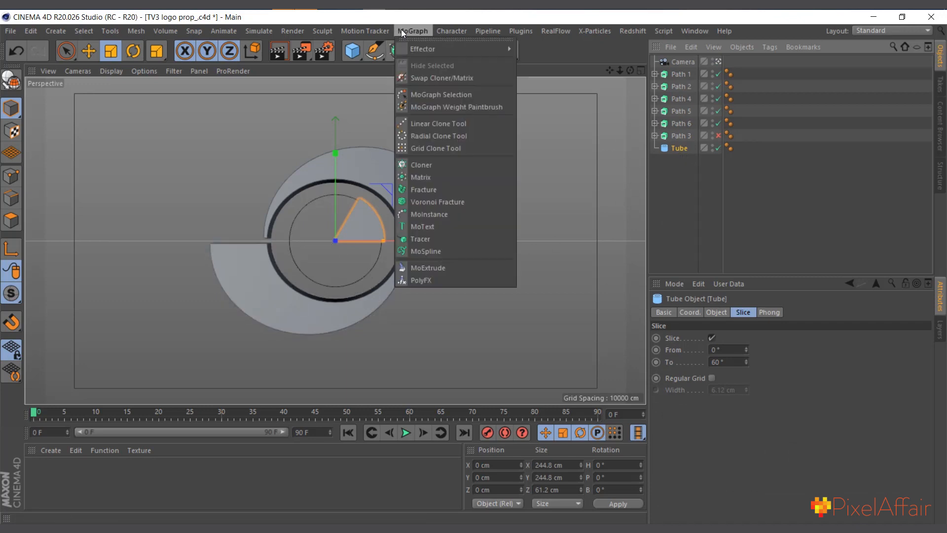
click(421, 165)
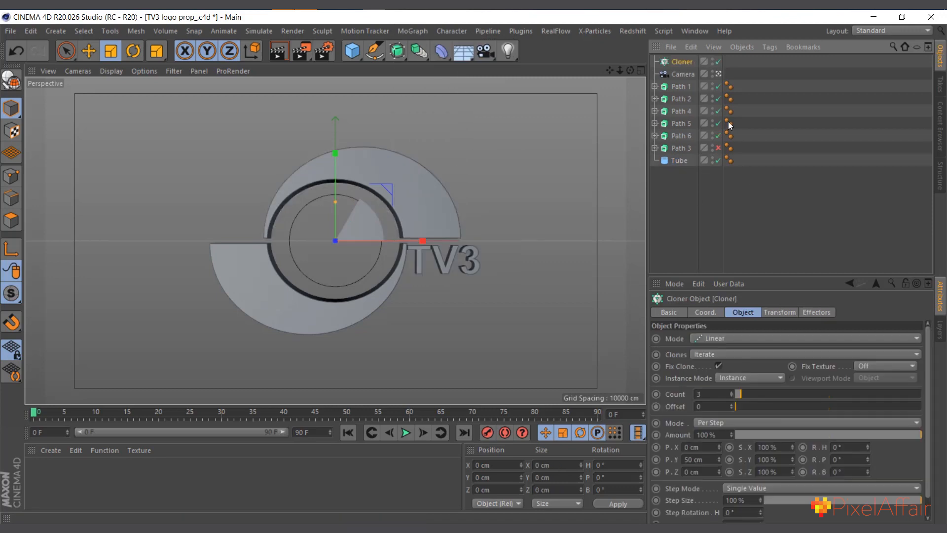
mouse_move(679, 160)
mouse_down()
mouse_move(690, 78)
mouse_move(681, 62)
mouse_up()
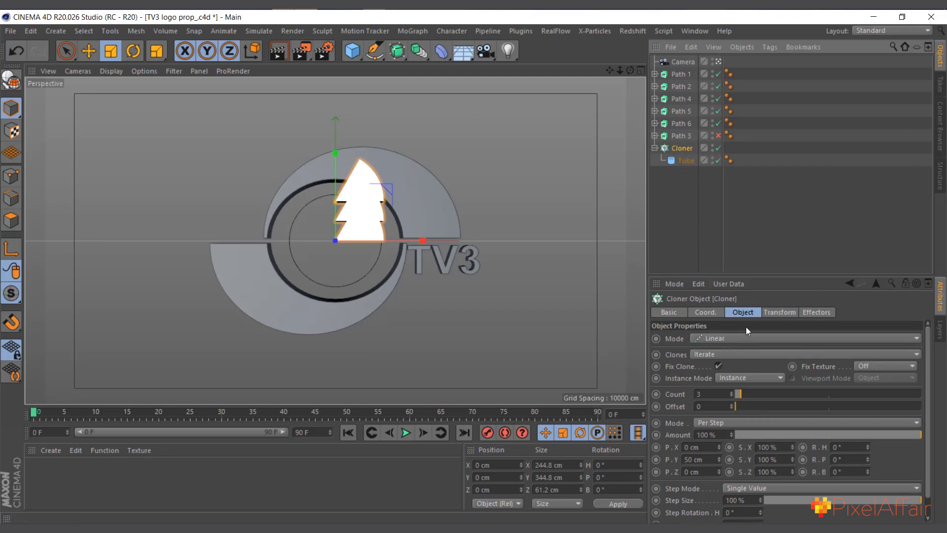
Step: Set the Cloner to Radial mode with a count of 6 and a radius of 0 cm
click(714, 339)
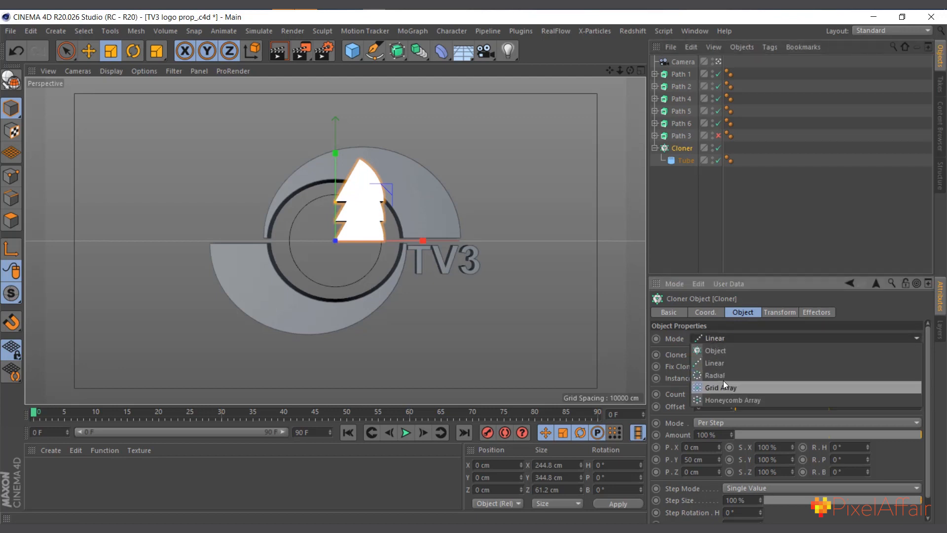
click(724, 380)
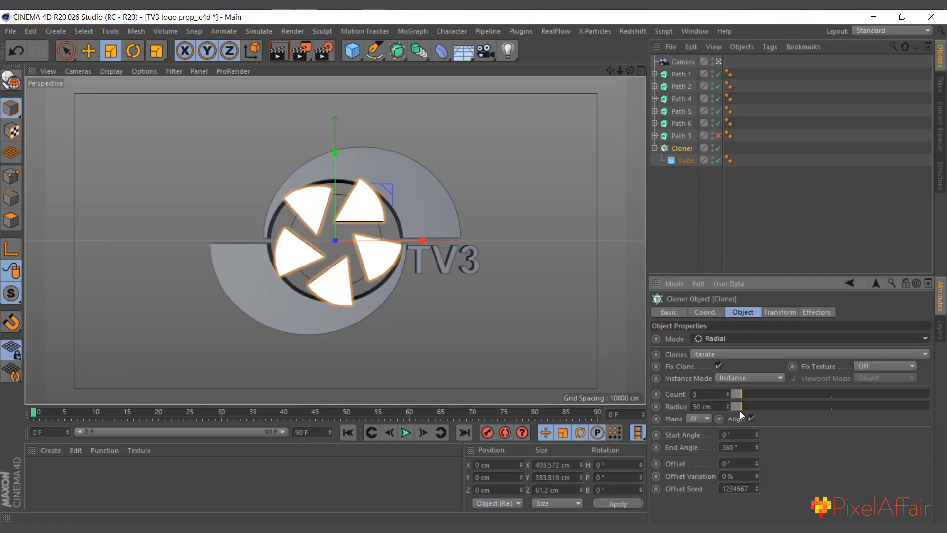
drag(740, 407, 597, 398)
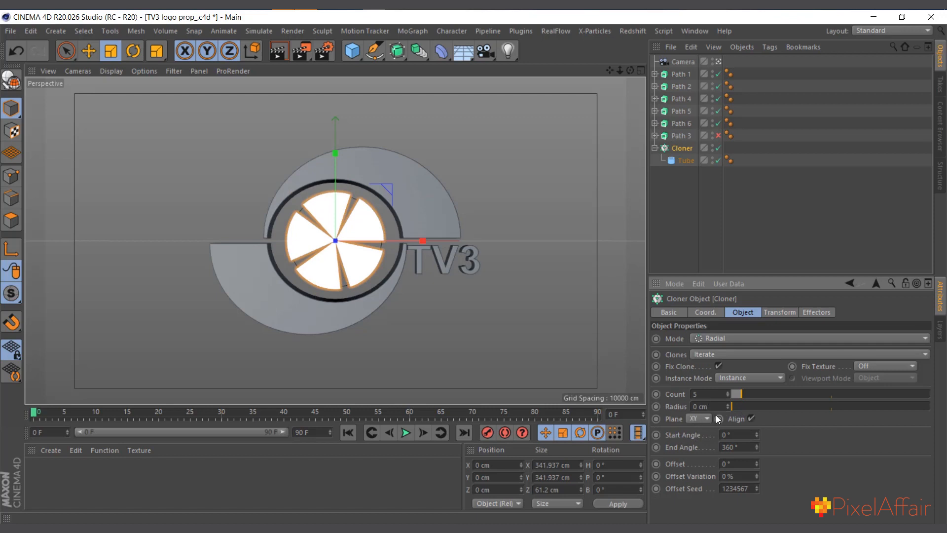
click(729, 392)
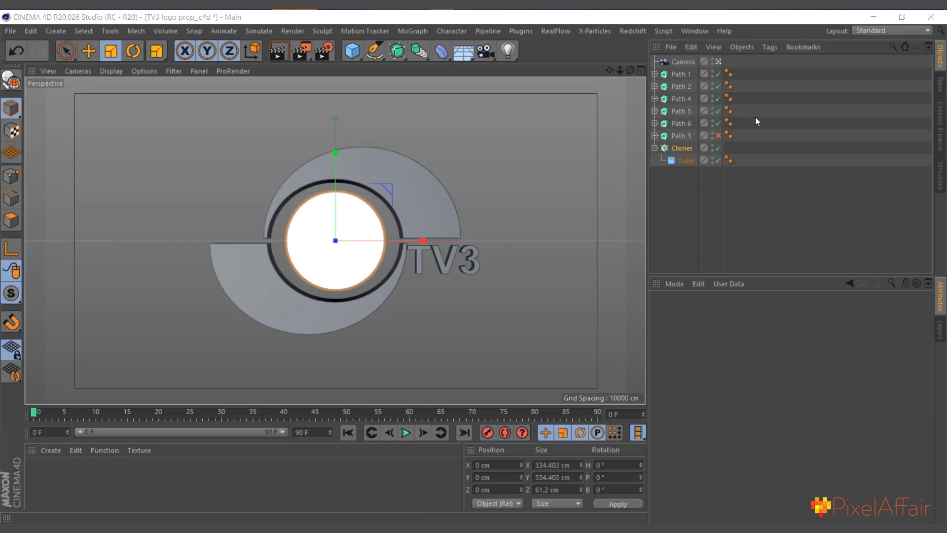
Step: Leave the camera view, look at the disc from an angle, and enable the fillet on the Tube
click(718, 61)
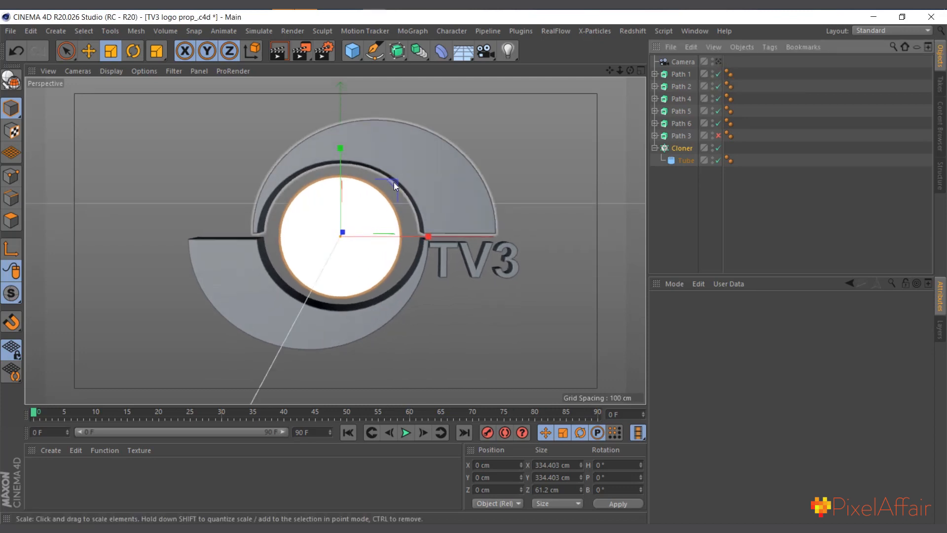
scroll(383, 178, up, 5)
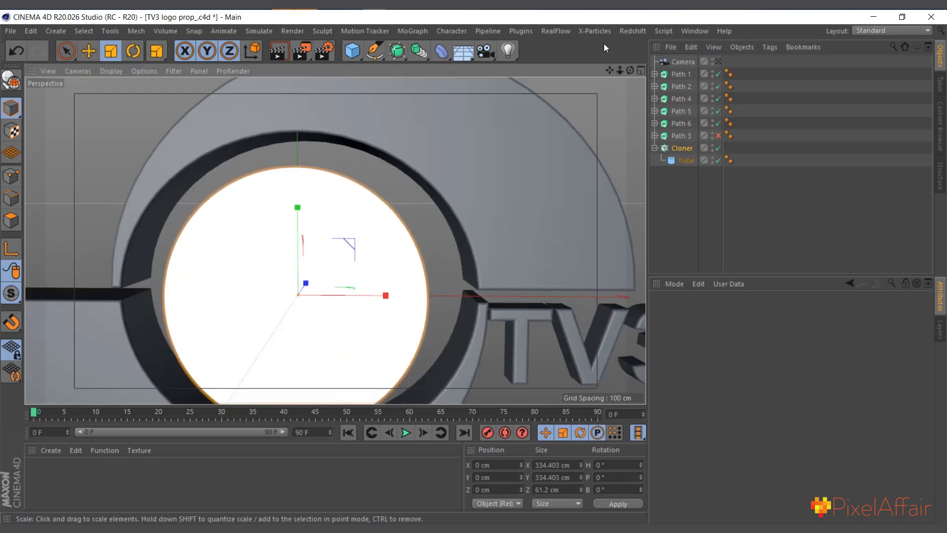
drag(630, 70, 379, 252)
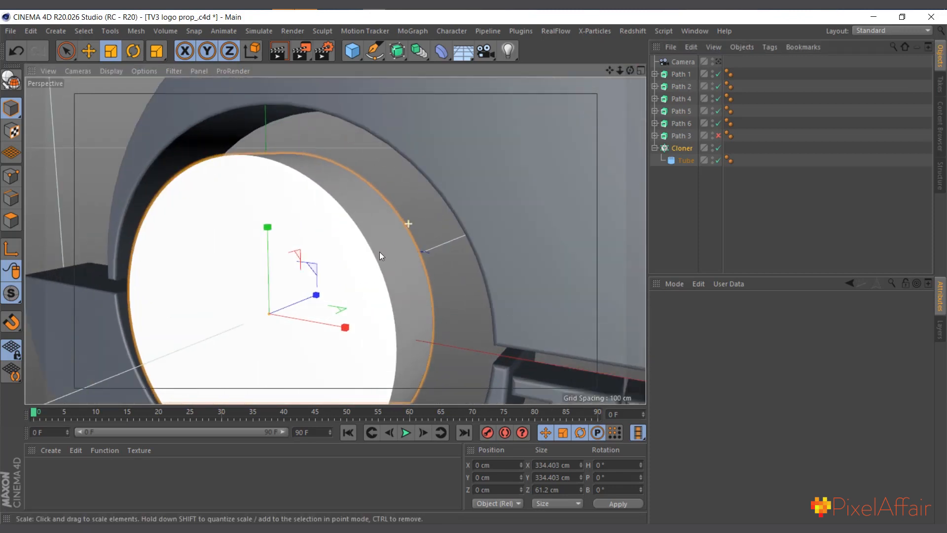
click(686, 159)
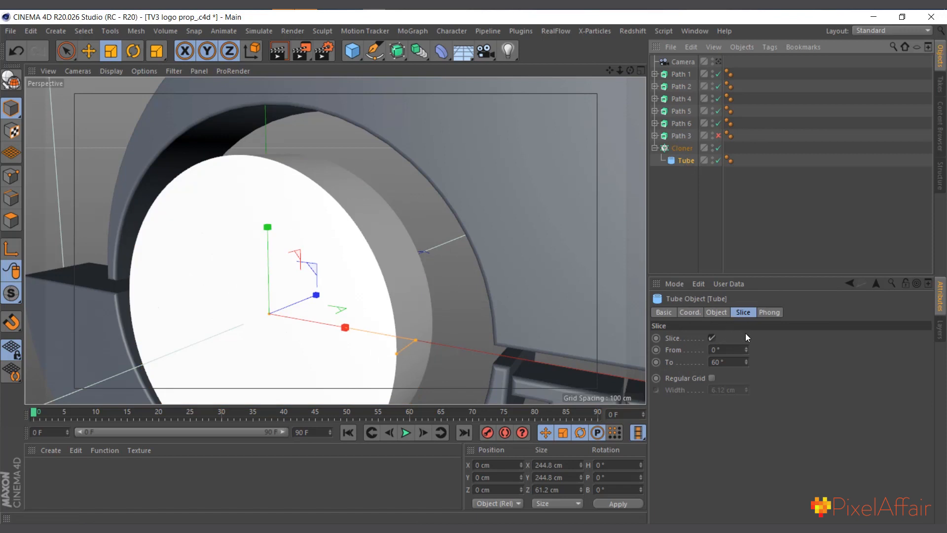
click(723, 311)
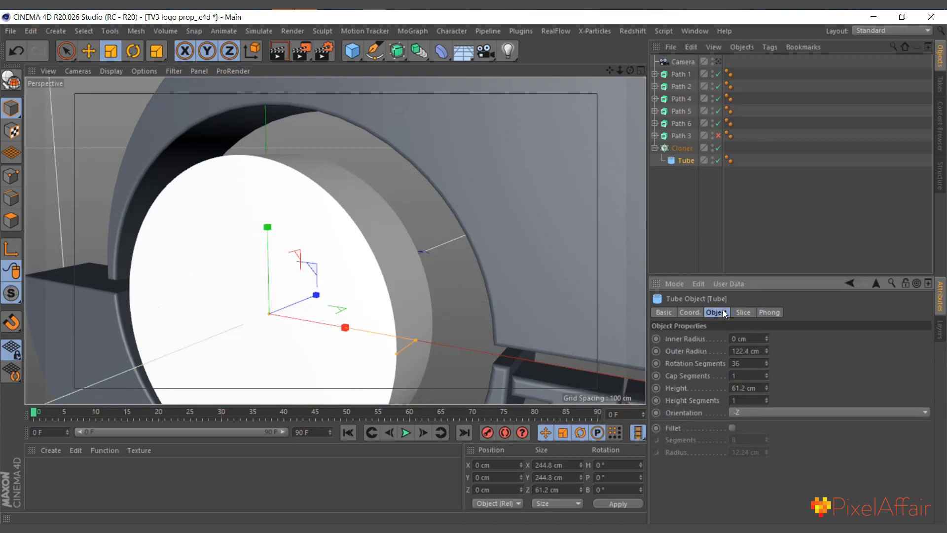
click(733, 427)
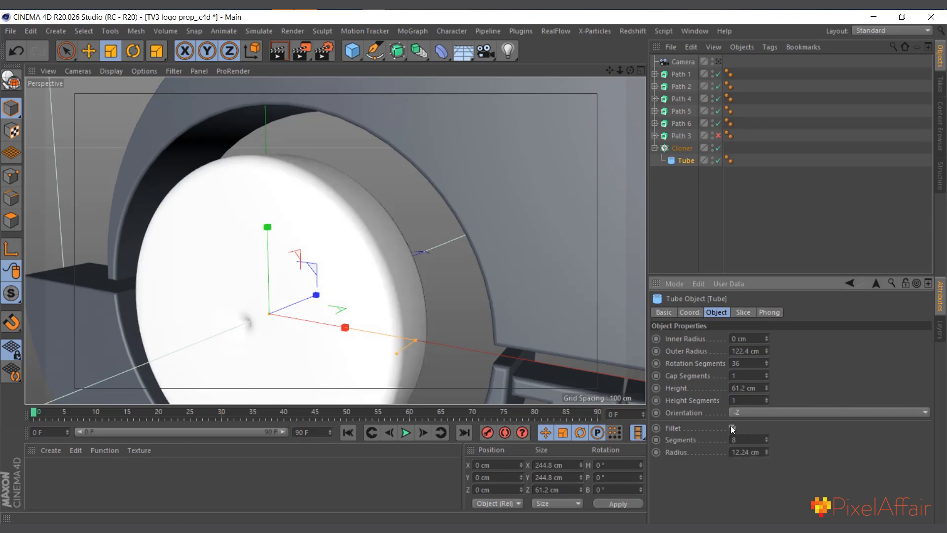
Step: Set the Tube's fillet radius to 3 cm and its fillet segments to 6
click(743, 441)
text(8)
key(Tab)
text(3)
key(Return)
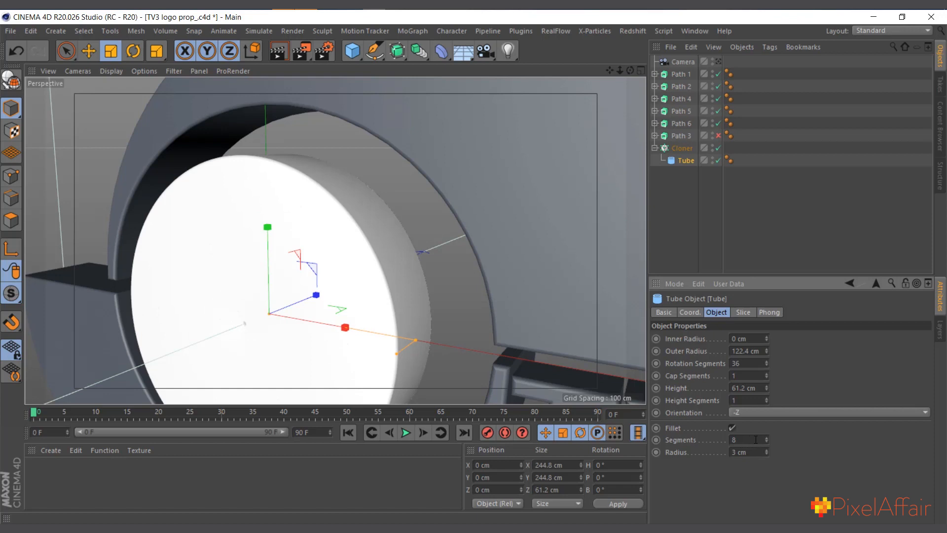
double_click(756, 439)
text(6)
key(Return)
Step: Check the filleted clones up close, return to the scene camera's view and deselect all objects
click(686, 150)
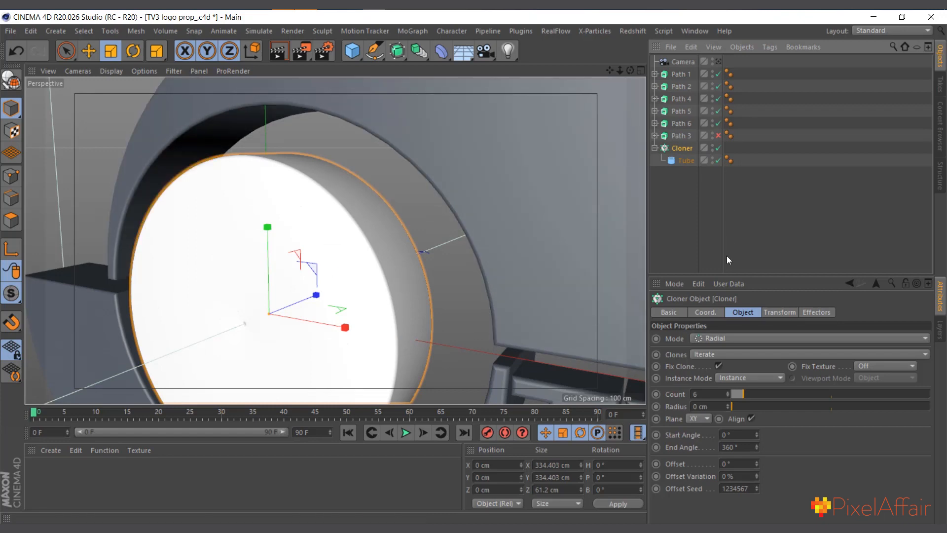
scroll(345, 222, up, 5)
scroll(392, 225, down, 4)
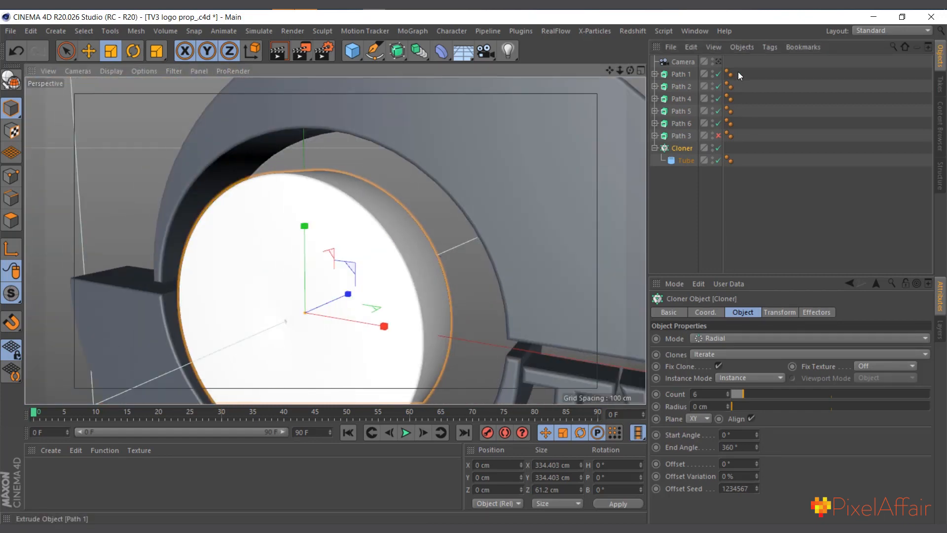
click(719, 61)
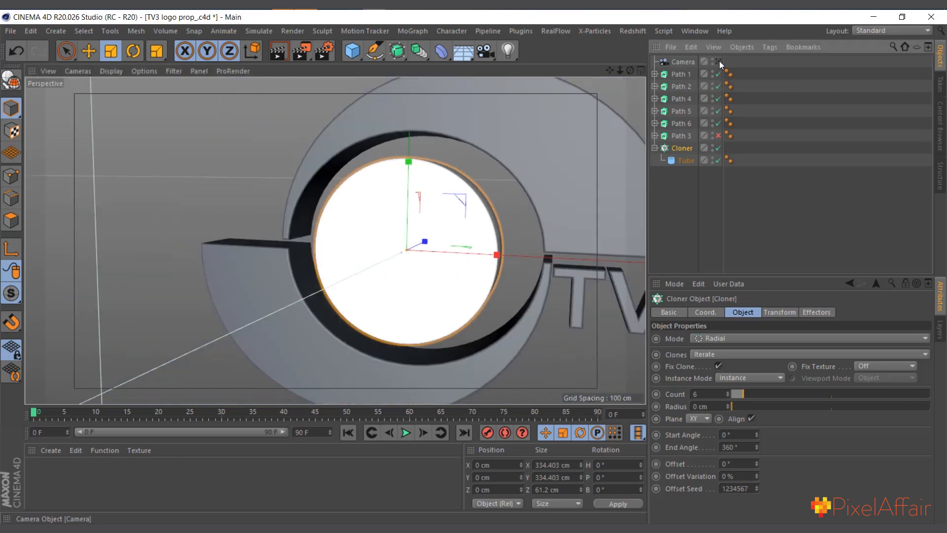
click(673, 214)
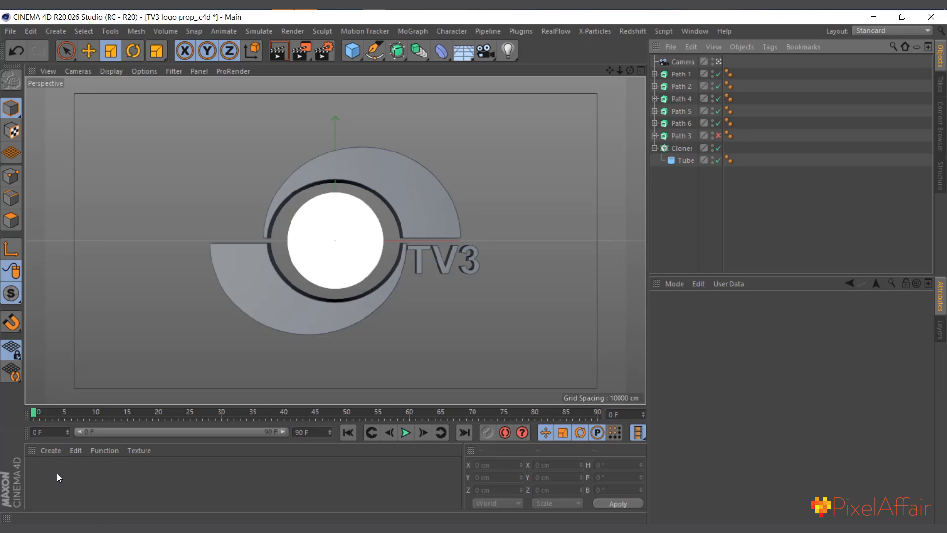
Step: Create a new material and make its colour red with 100% saturation and 100% value
click(54, 450)
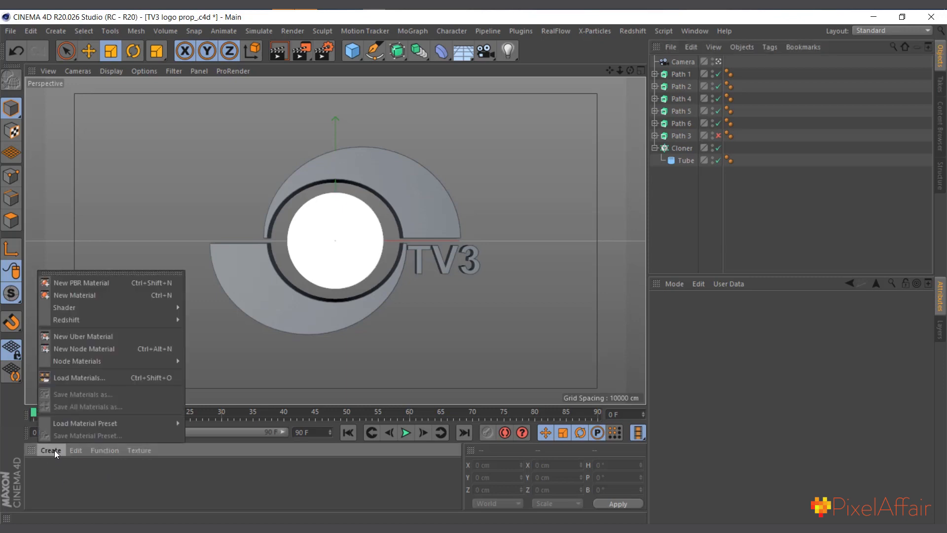
click(120, 297)
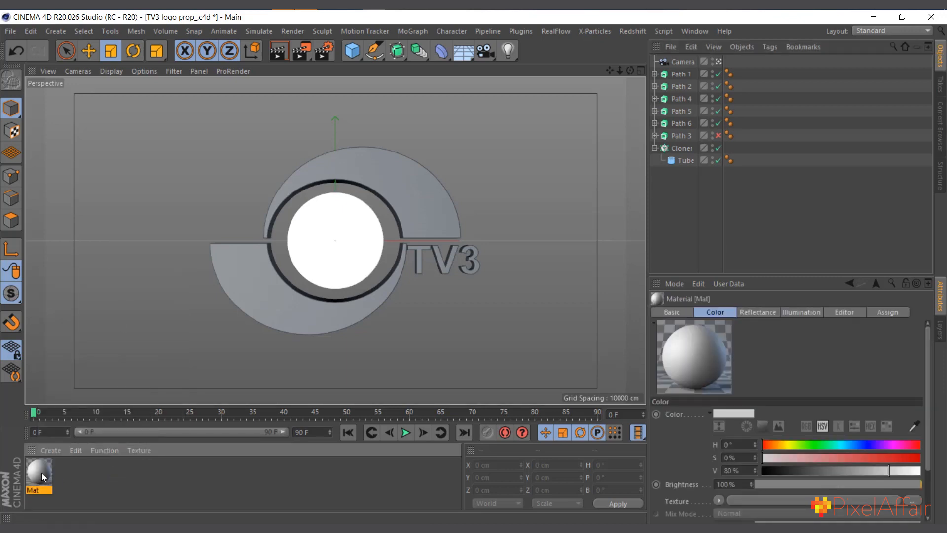
double_click(42, 472)
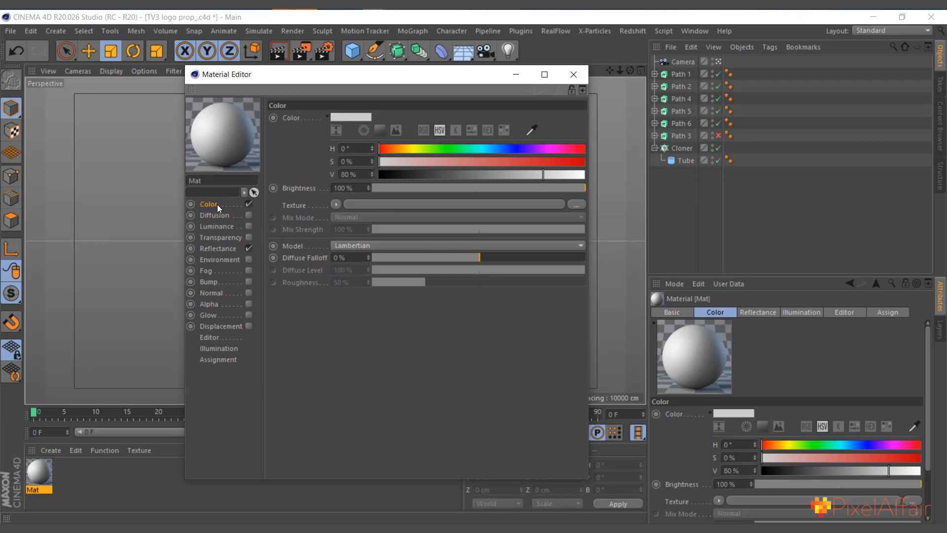
drag(420, 75, 593, 96)
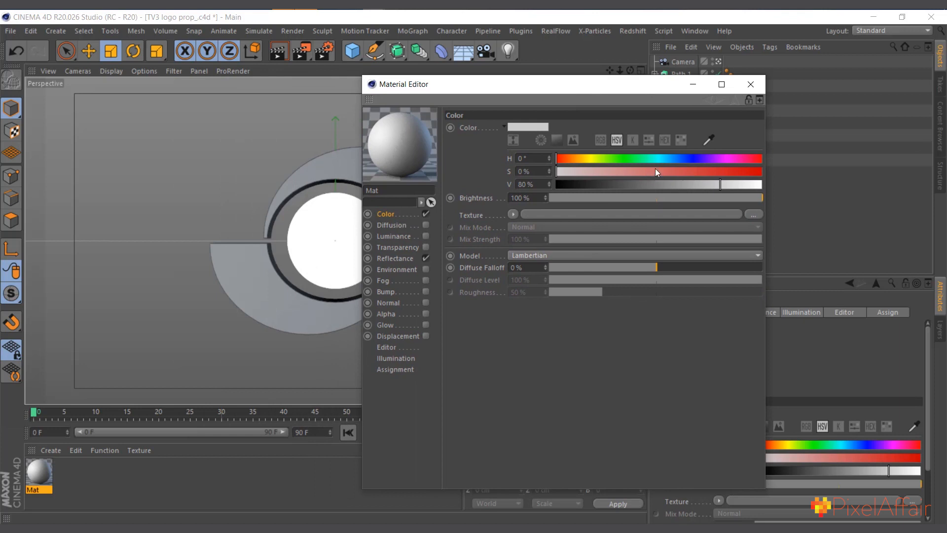
drag(694, 171, 769, 171)
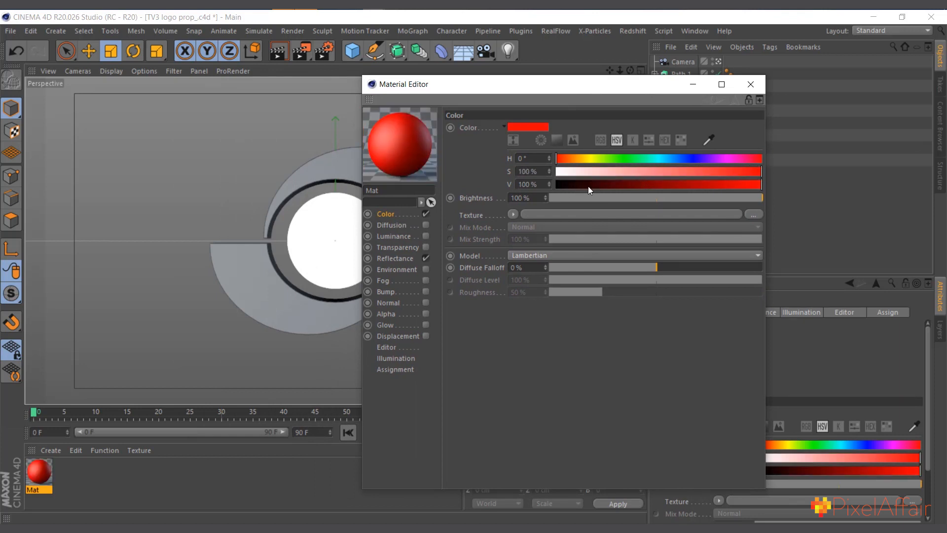
Step: Load TV3 logo prop_.jpg as the colour reference picture and sample the logo's red arc for the material's colour
click(573, 140)
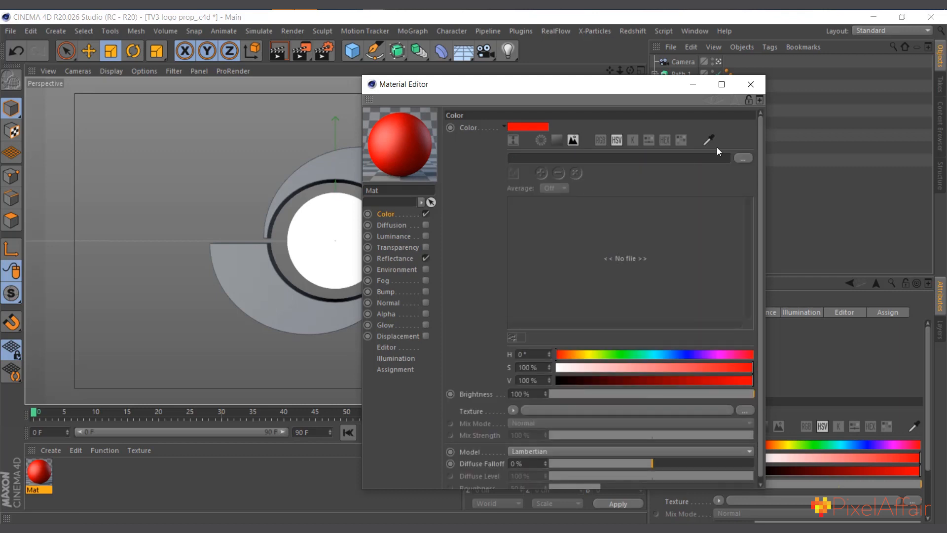
click(743, 159)
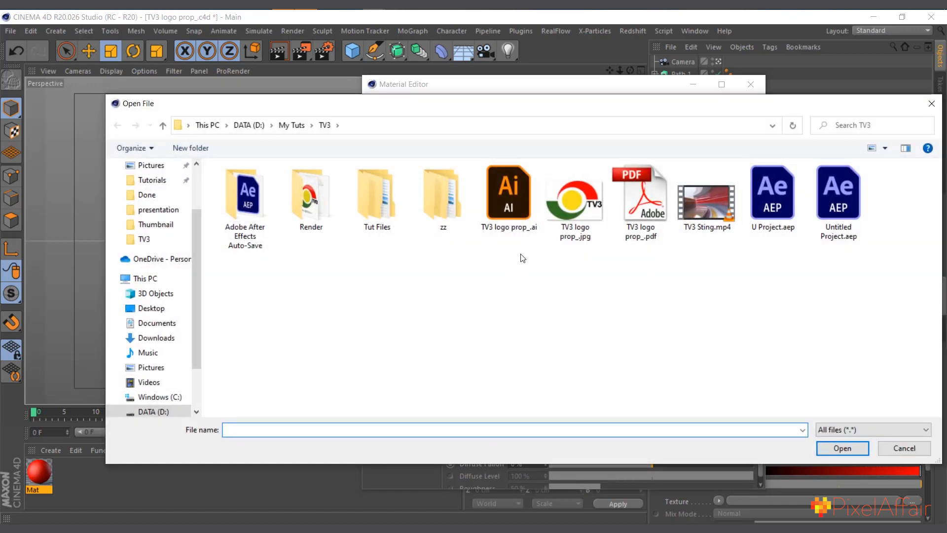
click(568, 209)
click(842, 449)
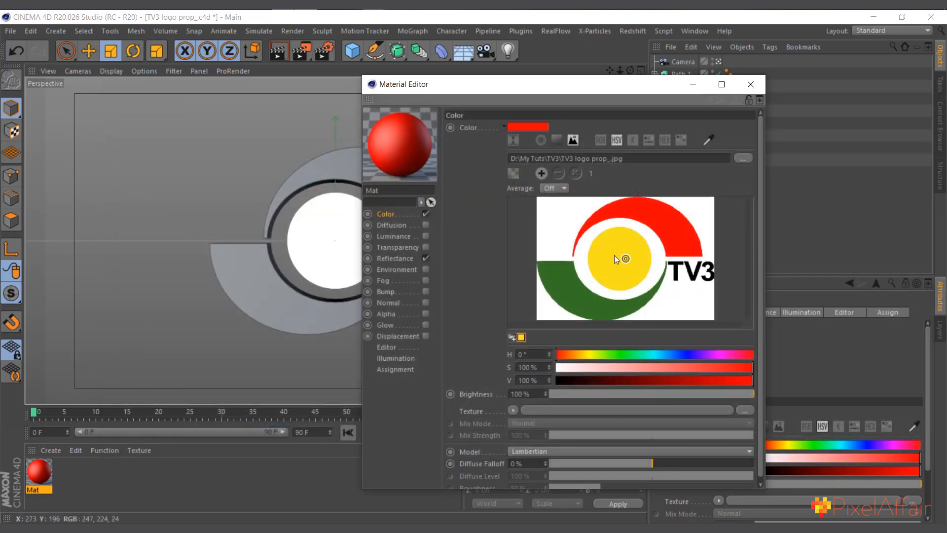
click(643, 239)
drag(643, 239, 657, 217)
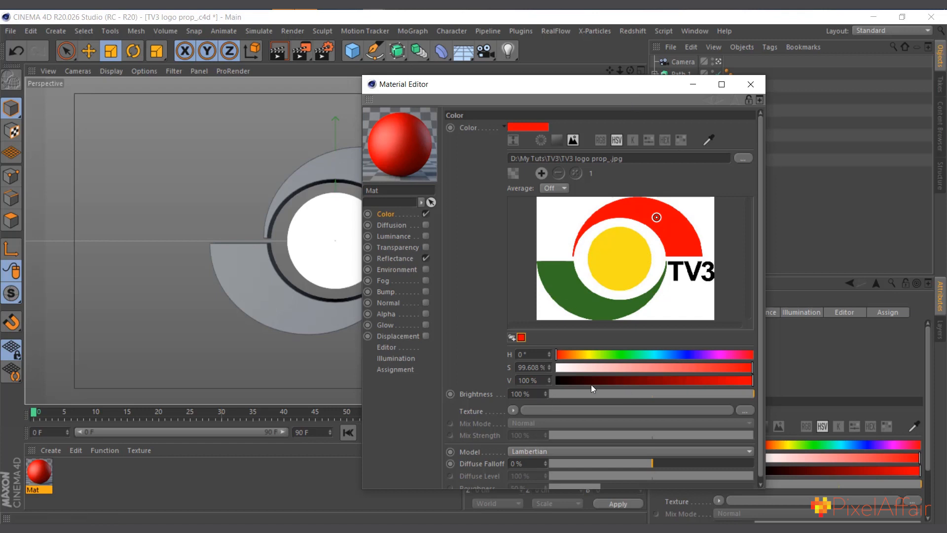
drag(587, 89, 485, 64)
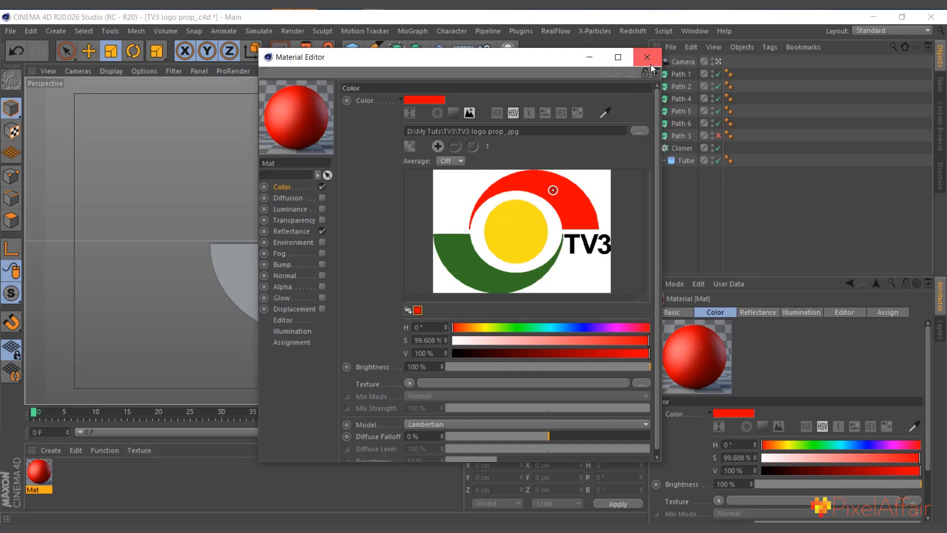
click(646, 58)
Step: Create a second material and sample its colour from the yellow circle in the logo picture
double_click(91, 485)
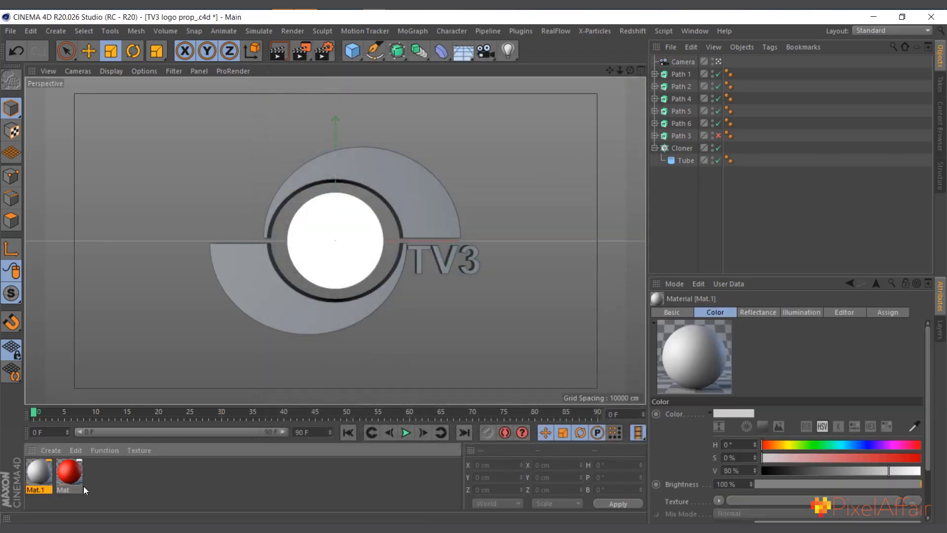
double_click(42, 473)
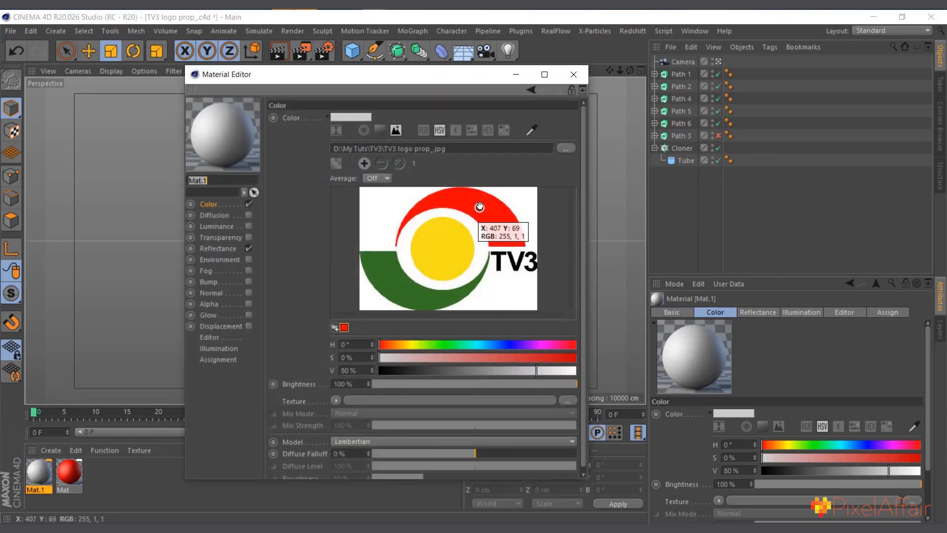
click(480, 207)
click(443, 250)
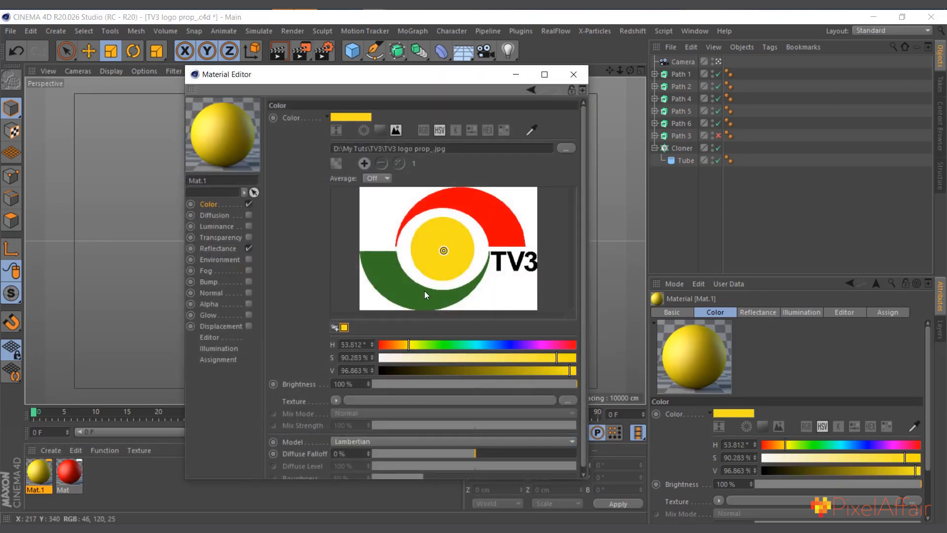
click(574, 74)
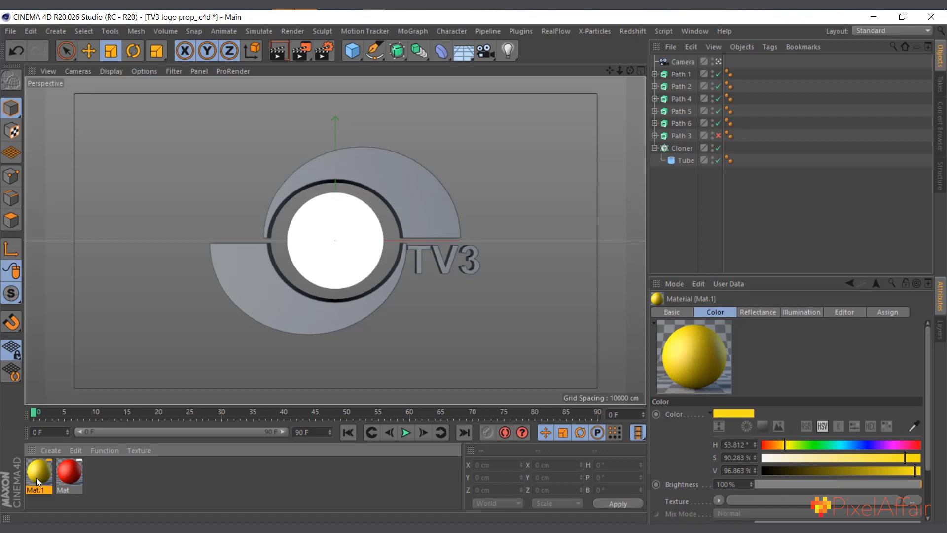
Step: Duplicate the yellow material and change the copy's colour to the green sampled from the logo picture's lower arc
drag(37, 477, 104, 483)
double_click(103, 472)
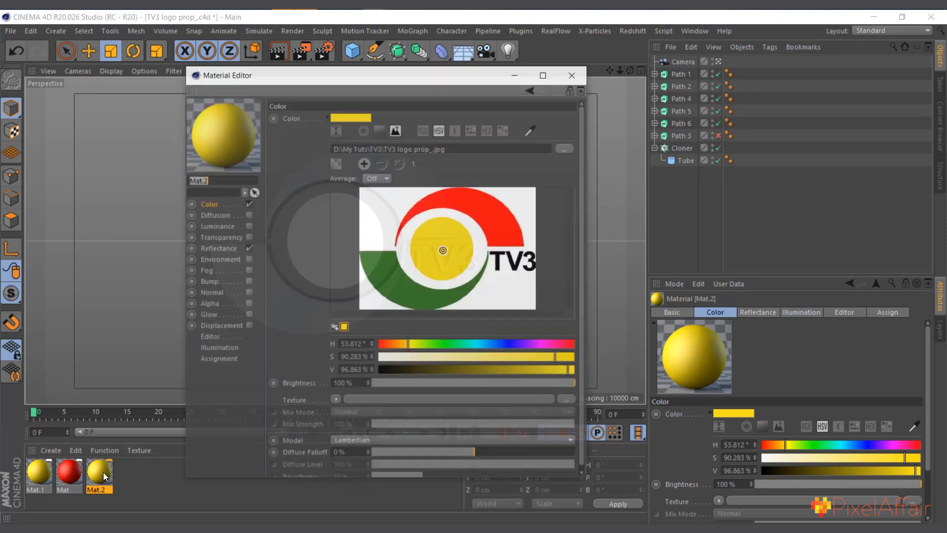
click(353, 116)
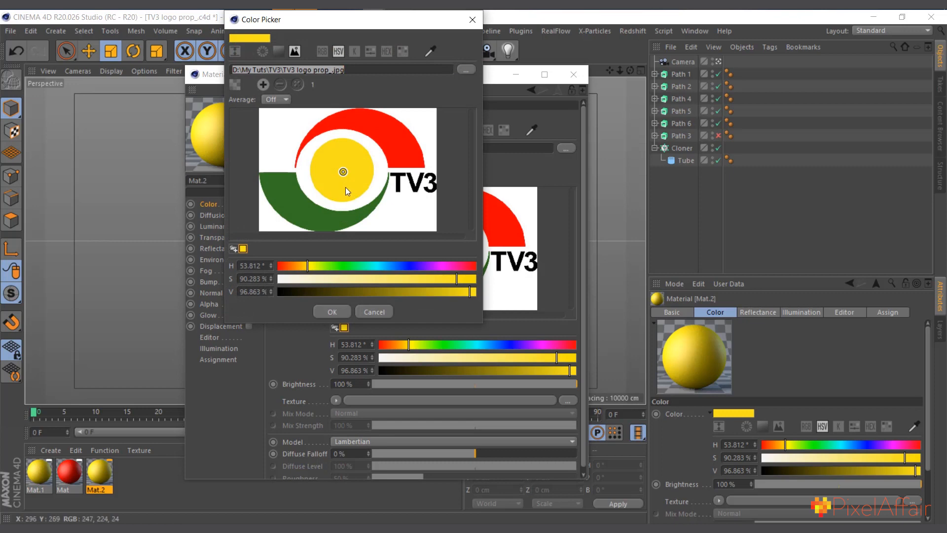
drag(343, 172, 296, 207)
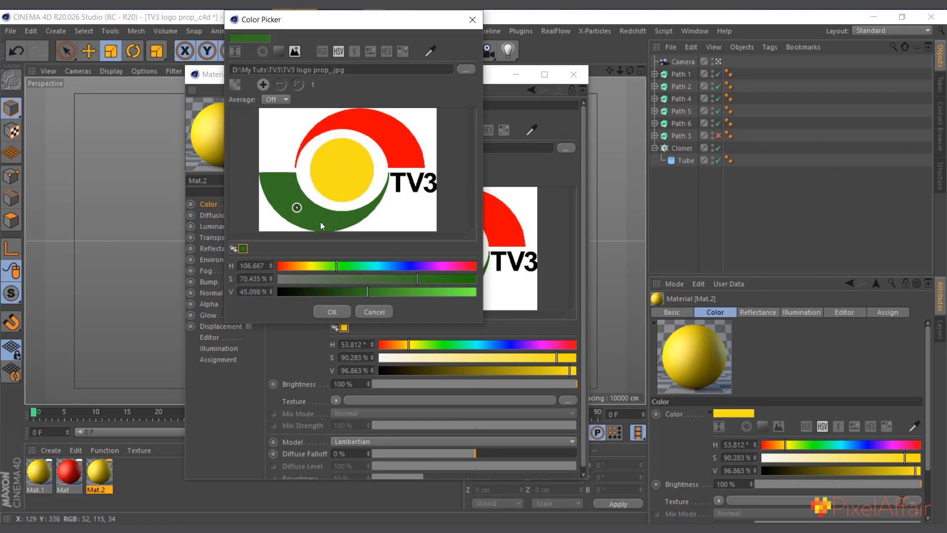
click(331, 311)
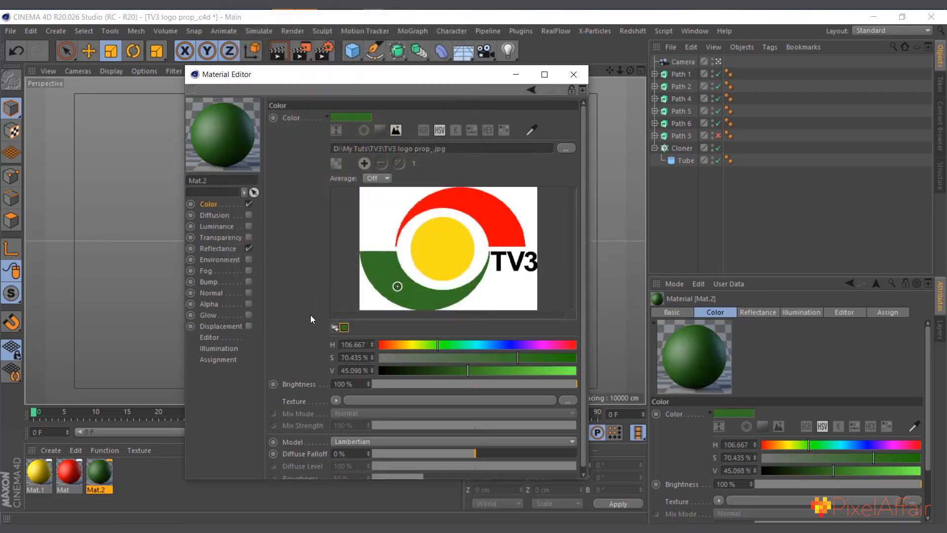
click(580, 78)
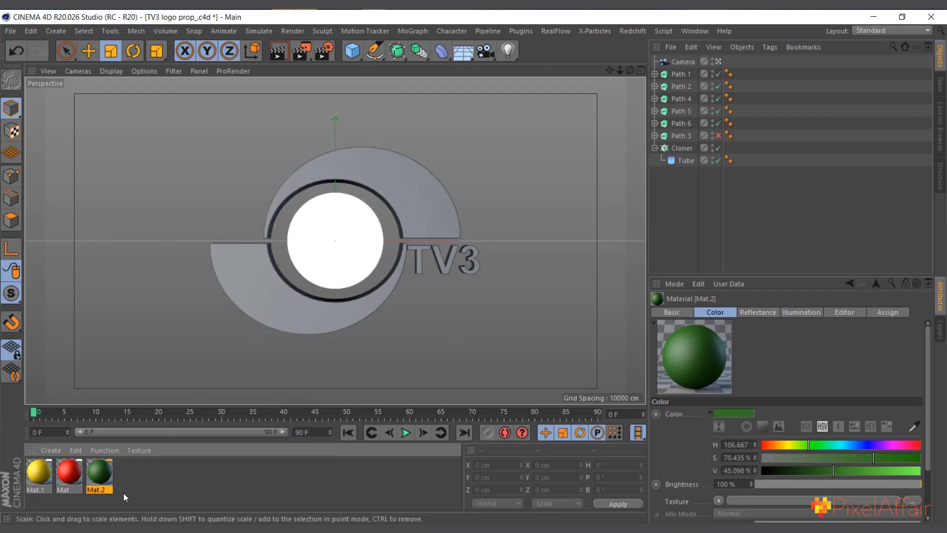
Step: Apply the green material to the lower arc, the red material to the upper arc and the yellow material to the centre circle's tube
drag(109, 478, 255, 316)
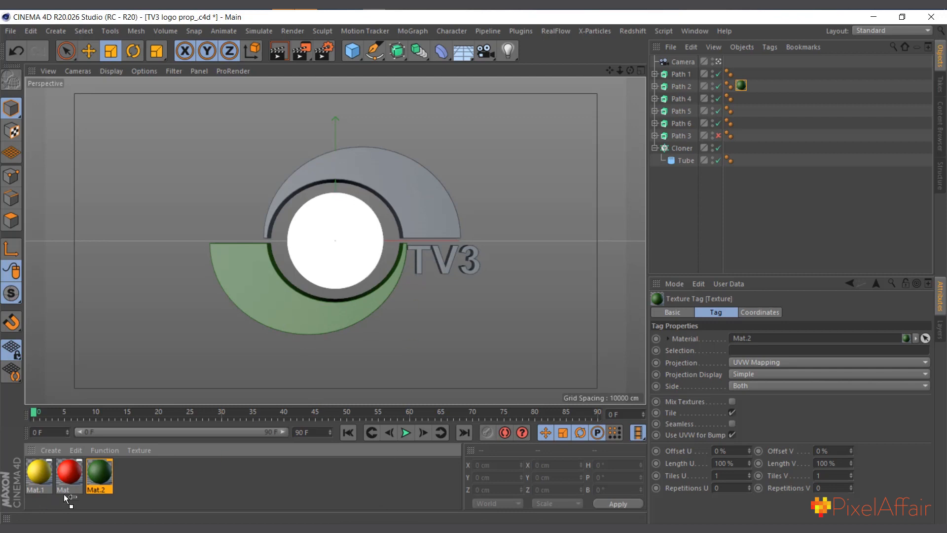
click(72, 472)
click(419, 191)
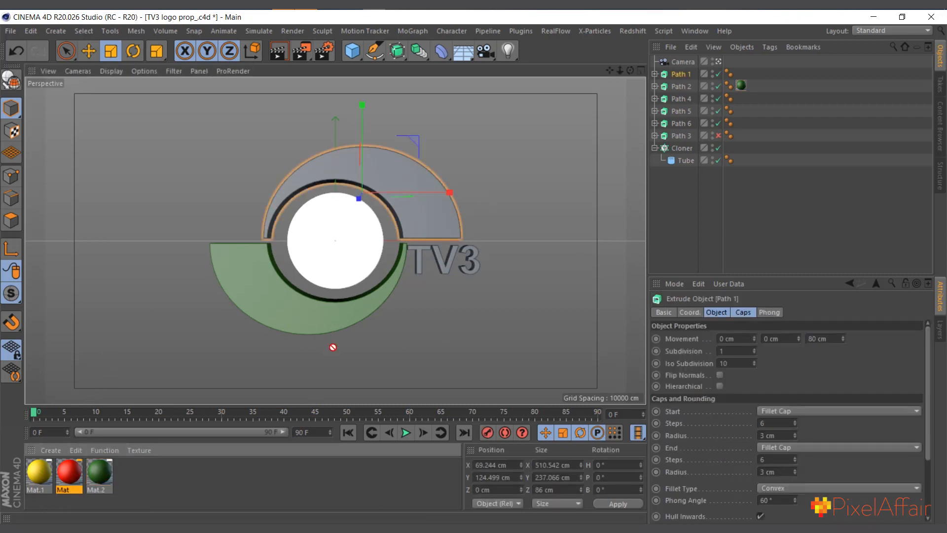
drag(683, 79, 679, 73)
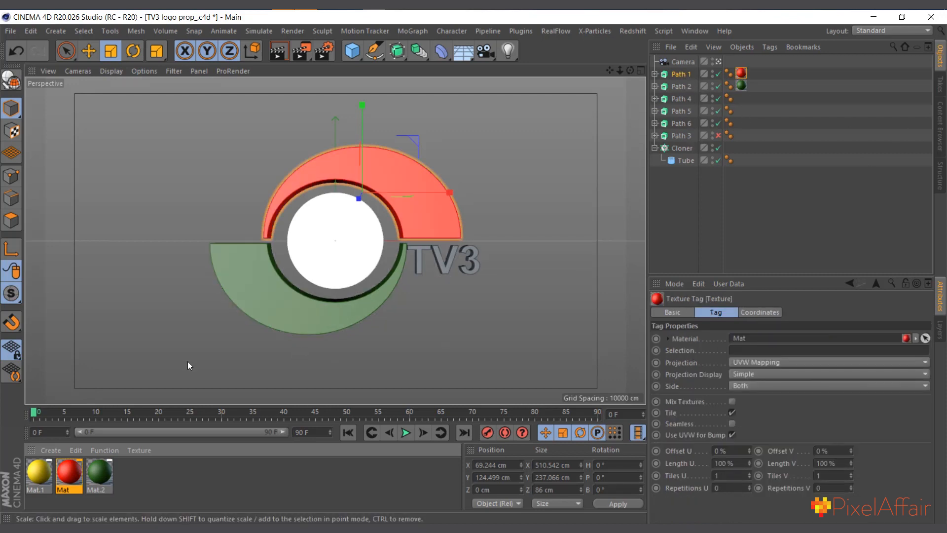
drag(39, 476, 334, 245)
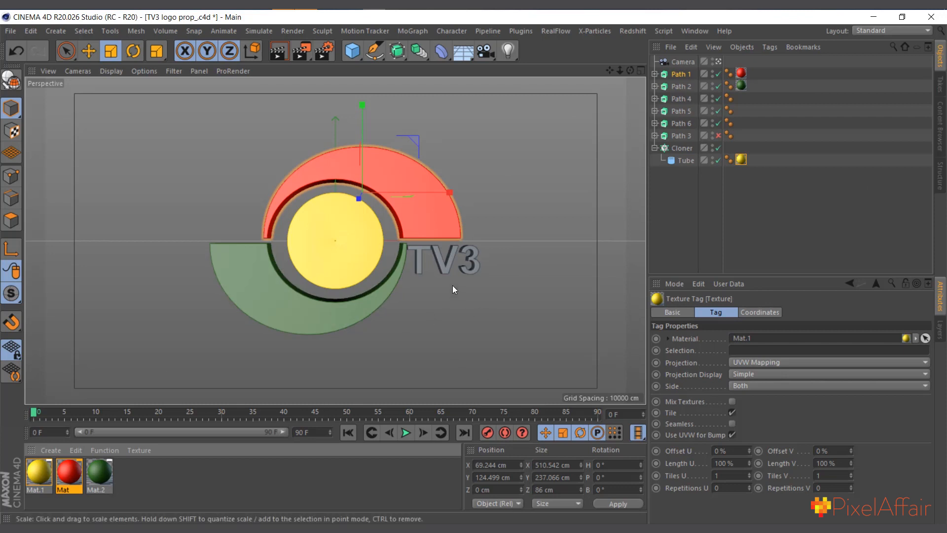
Step: Create a fourth material for the lettering and darken its colour to near black with a value of 4%
click(447, 271)
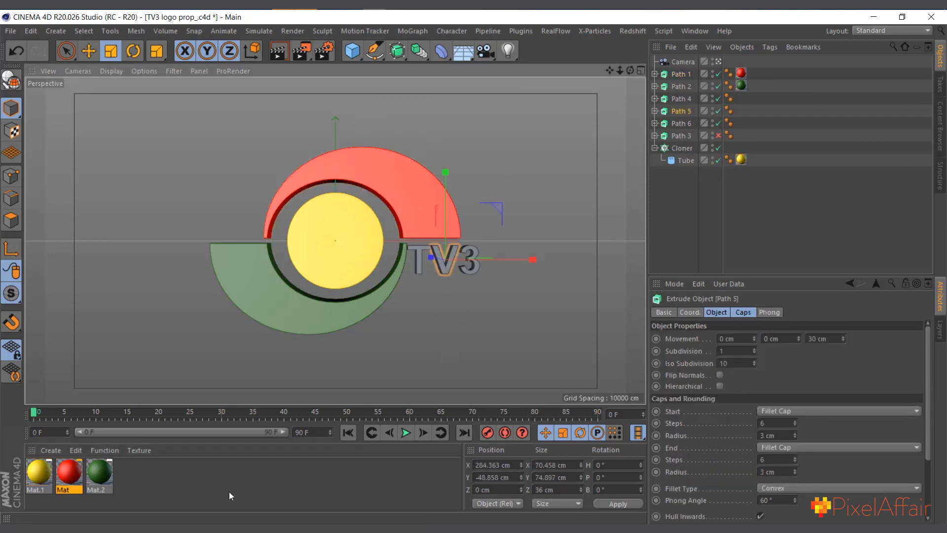
double_click(199, 481)
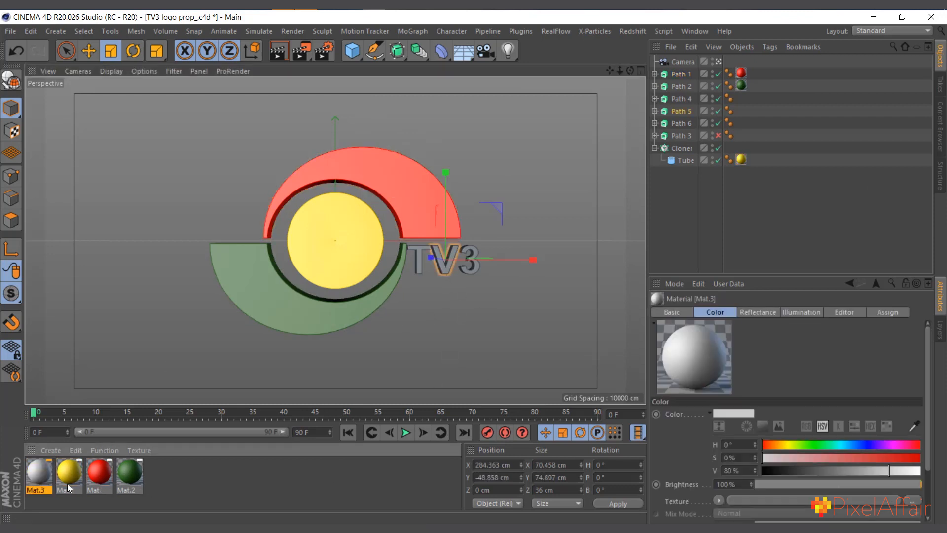
double_click(36, 475)
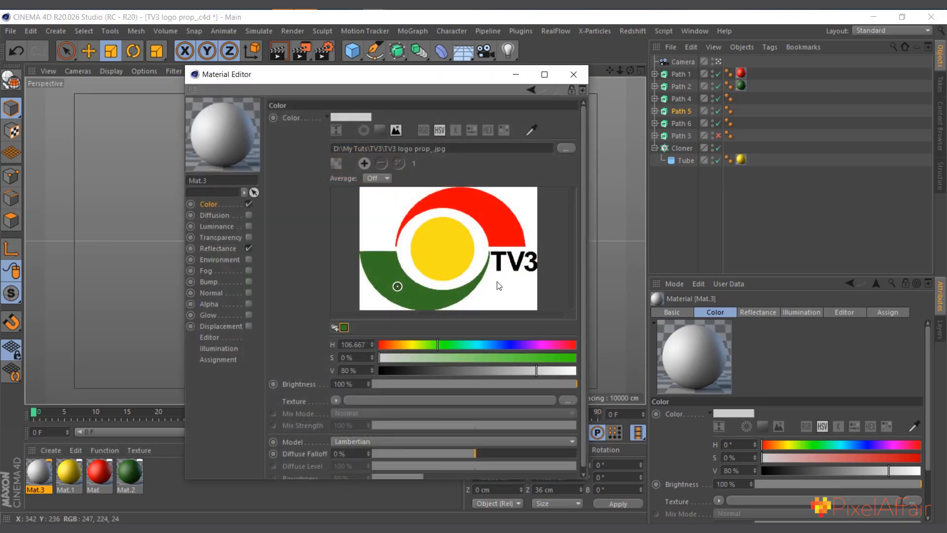
click(396, 130)
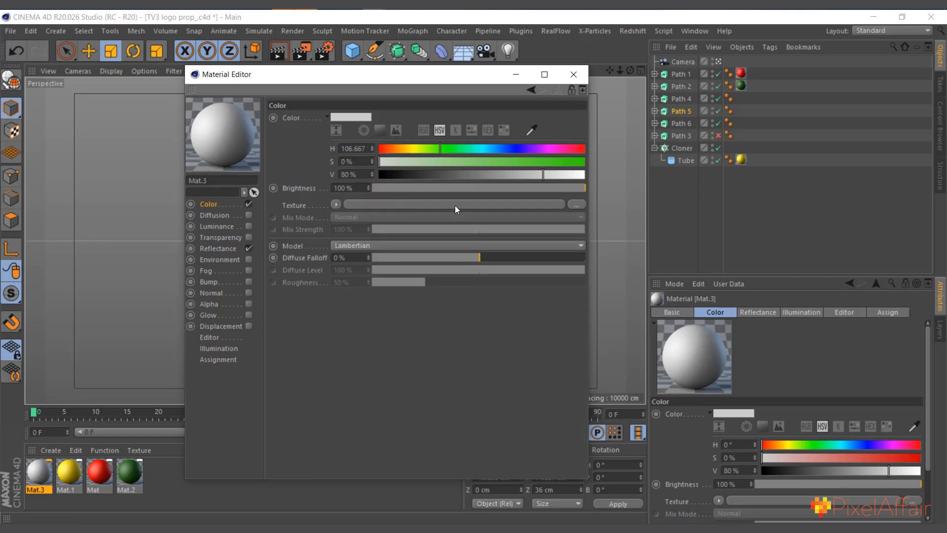
click(387, 176)
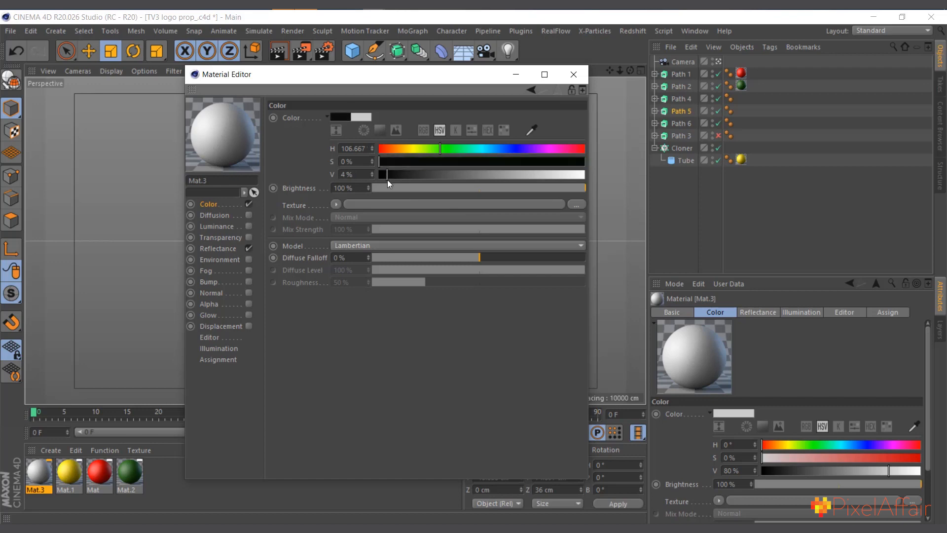
click(574, 74)
Step: Apply the black material to the letter V (Path 5) and copy its texture tag to Path 6 and Path 4
drag(40, 478, 683, 111)
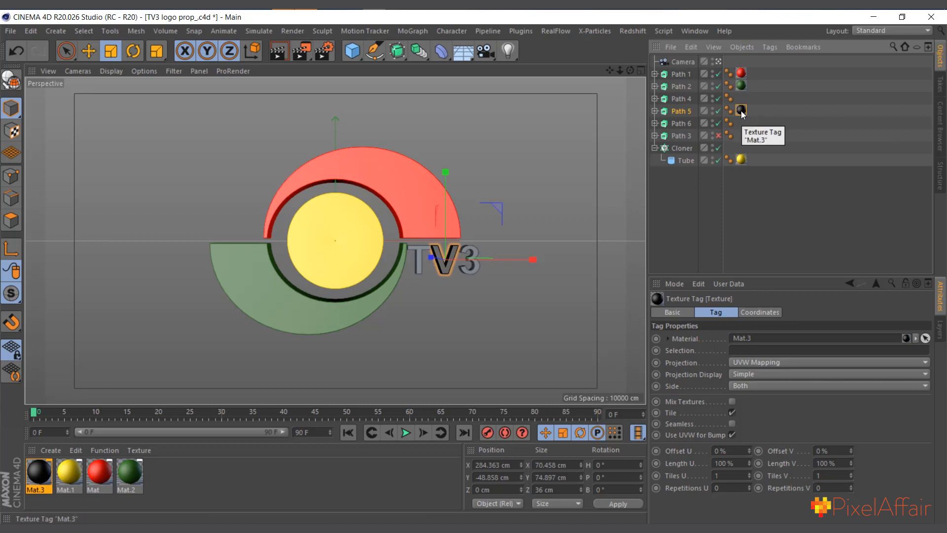
drag(741, 110, 745, 126)
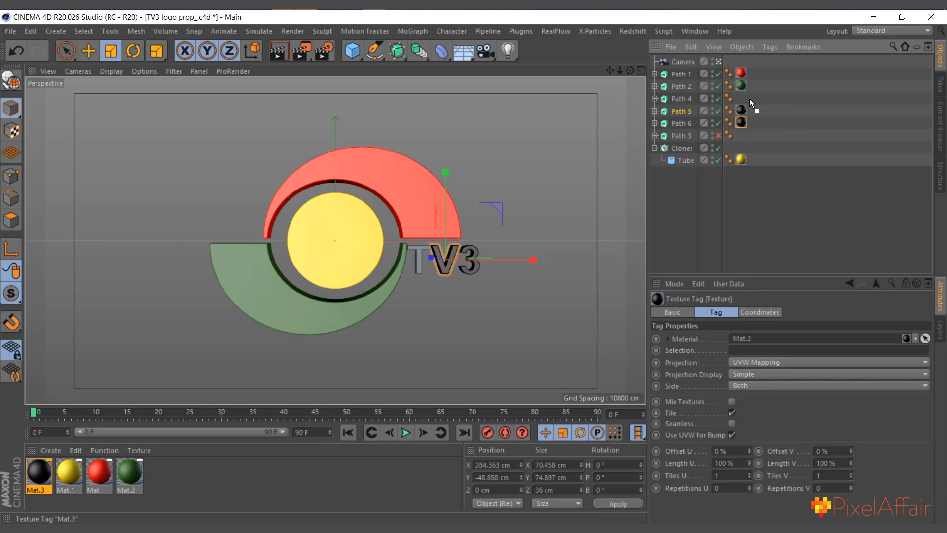
ctrl+drag(750, 99, 742, 99)
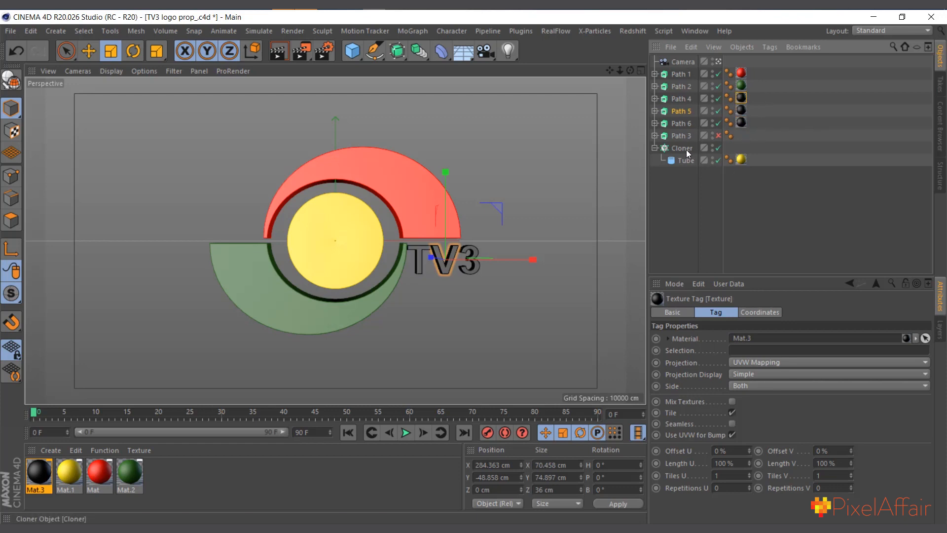
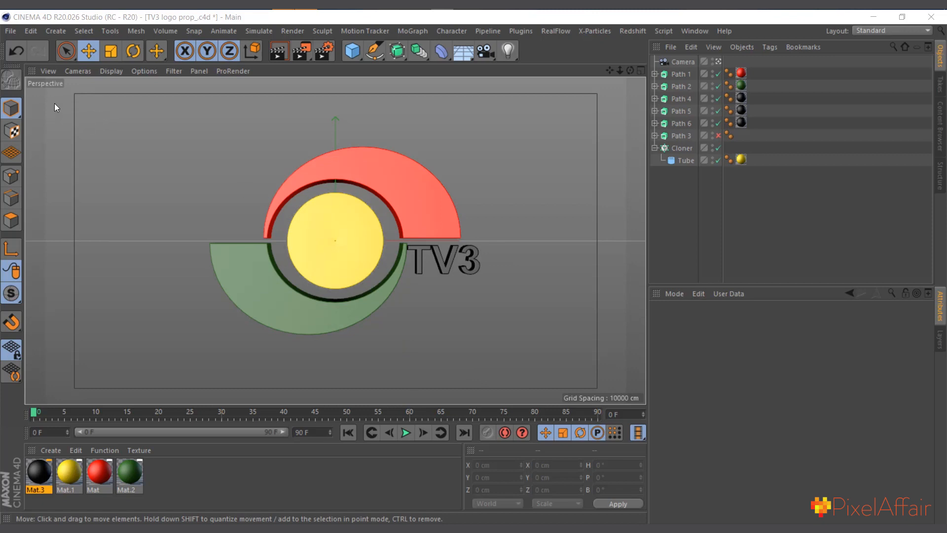
Step: Add an area light to the scene
click(55, 32)
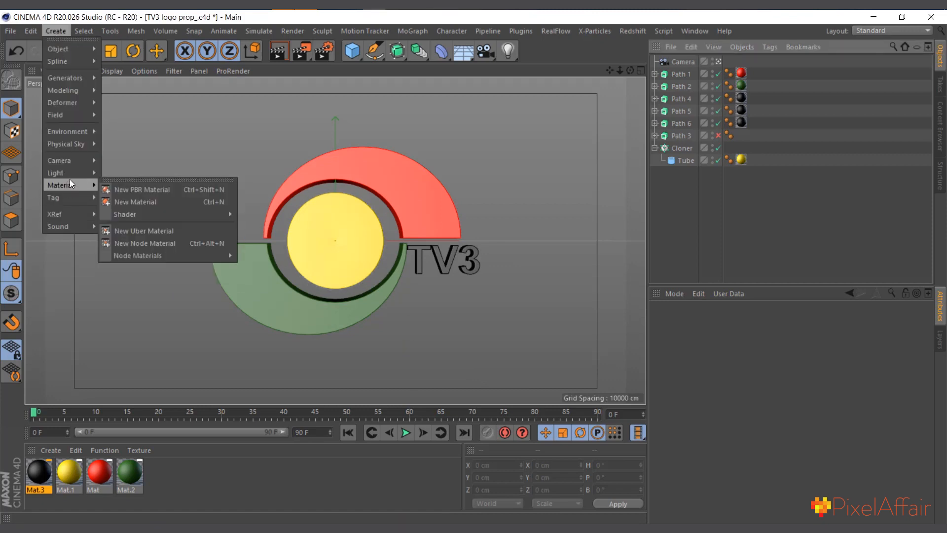
mouse_move(71, 174)
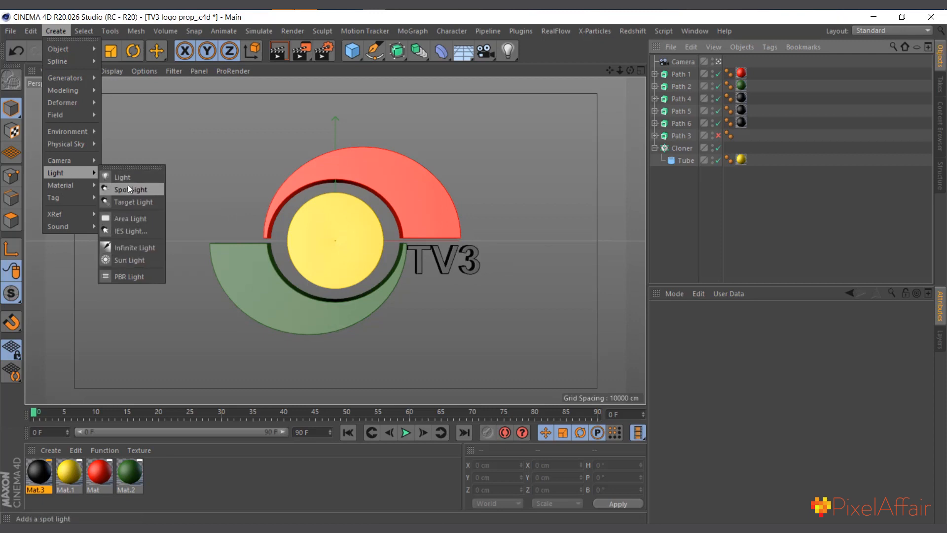
click(127, 221)
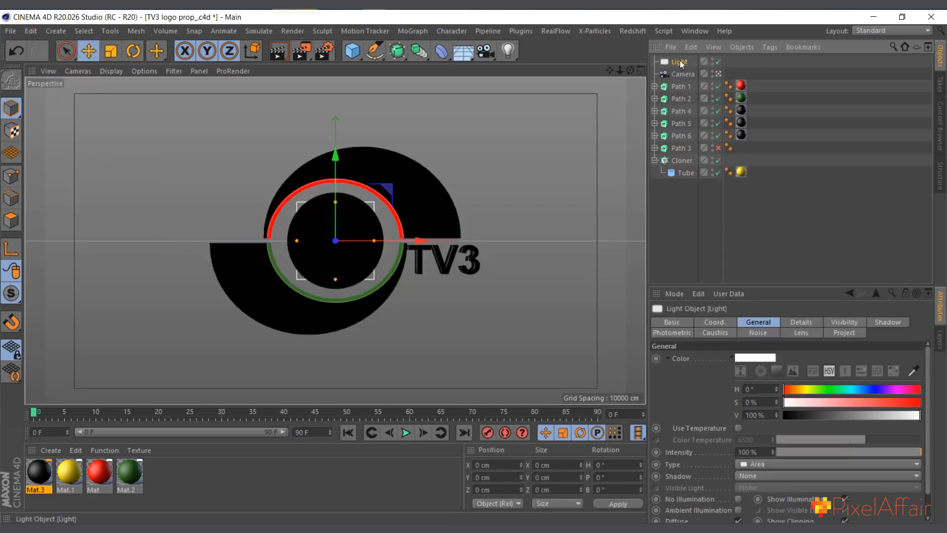
Step: Leave the camera view, move the area light in front of the logo to about -324 cm in Z and widen it to about 1092 by 310 cm
click(718, 73)
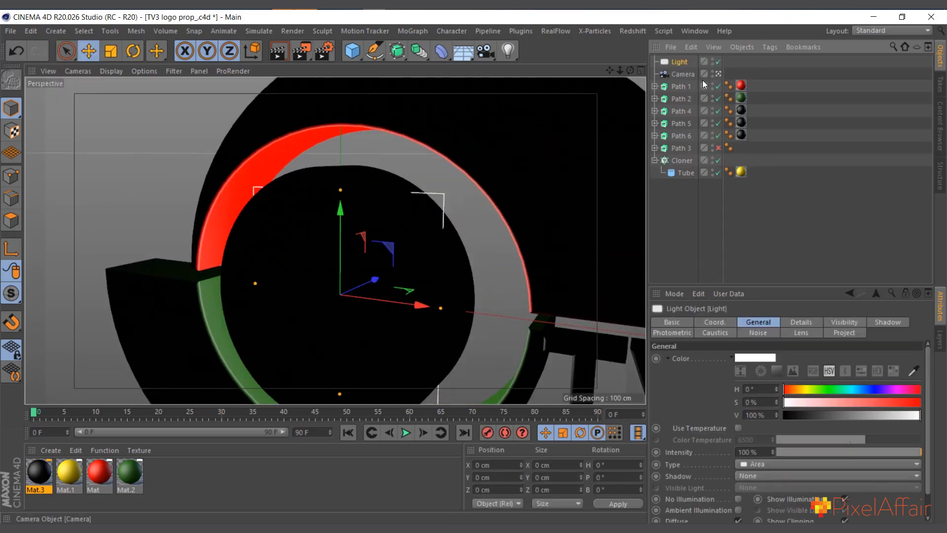
scroll(344, 200, down, 10)
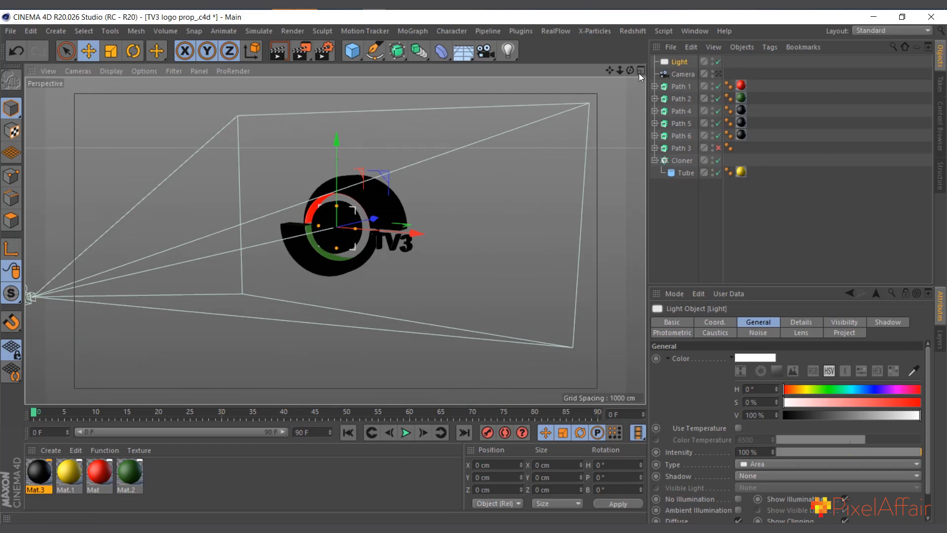
drag(629, 70, 607, 96)
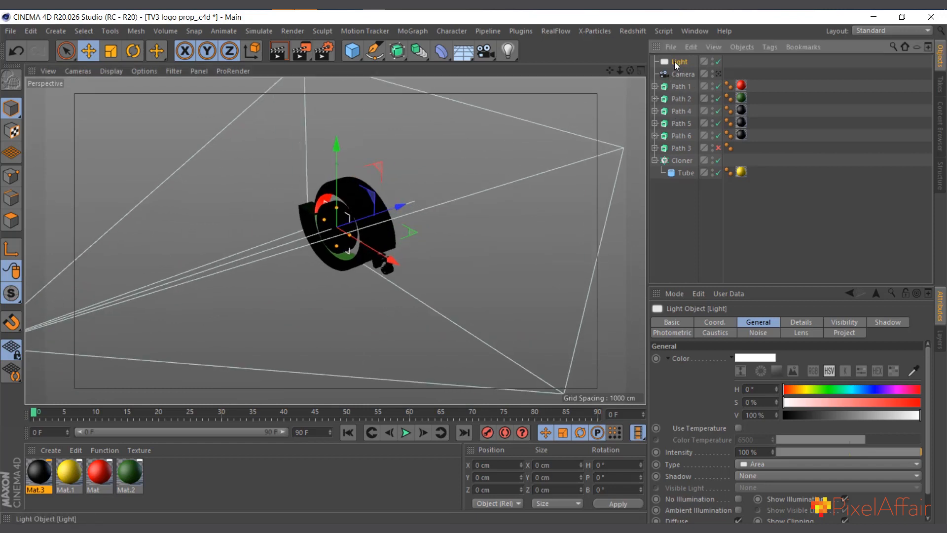
drag(391, 209, 356, 300)
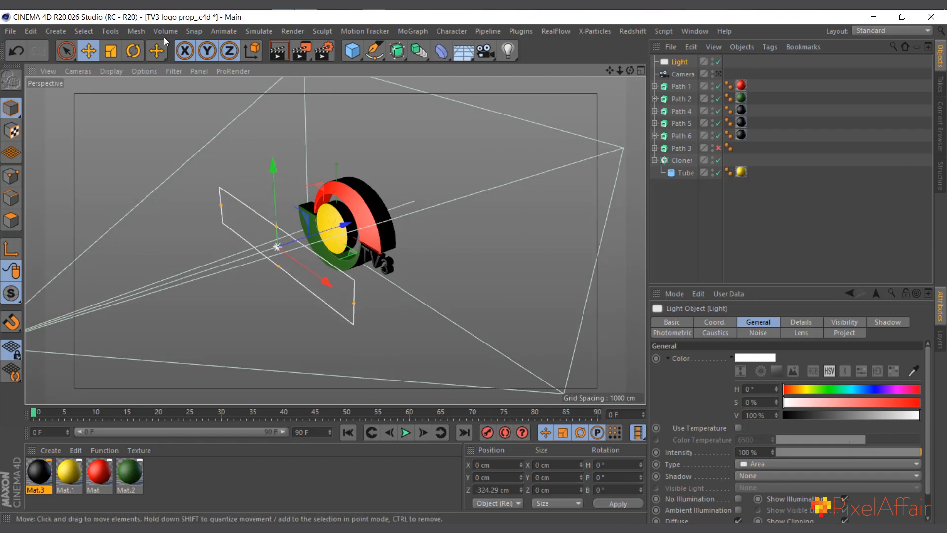
Step: Raise the area light above the logo to about 384 cm in Y and tilt it down to a pitch of about -67°
click(140, 50)
drag(243, 215, 256, 81)
key(ctrl+z)
key(e)
click(253, 51)
click(134, 51)
drag(254, 125, 268, 120)
mouse_move(630, 71)
mouse_down()
mouse_move(681, 56)
mouse_move(634, 69)
mouse_up()
key(e)
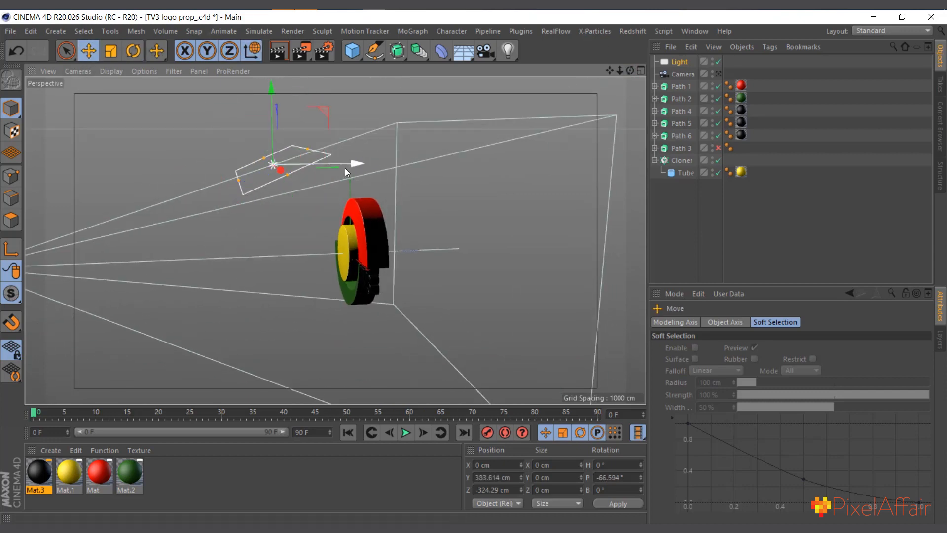
Step: Refine the area light to about Y 438 cm, Z -181 cm and pitch -75°, and render a preview through the camera
drag(346, 165, 380, 166)
key(r)
drag(345, 123, 350, 129)
key(e)
drag(308, 107, 307, 93)
drag(391, 150, 389, 150)
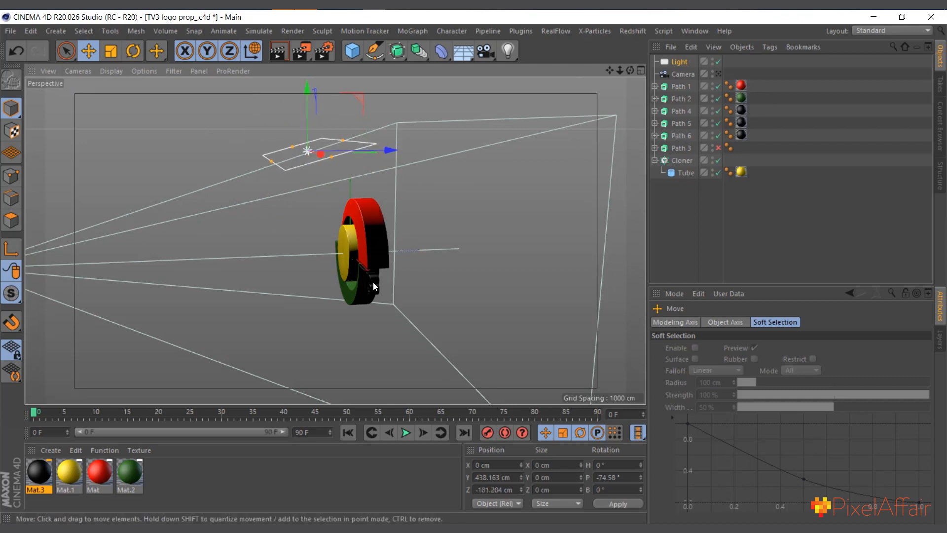
click(718, 73)
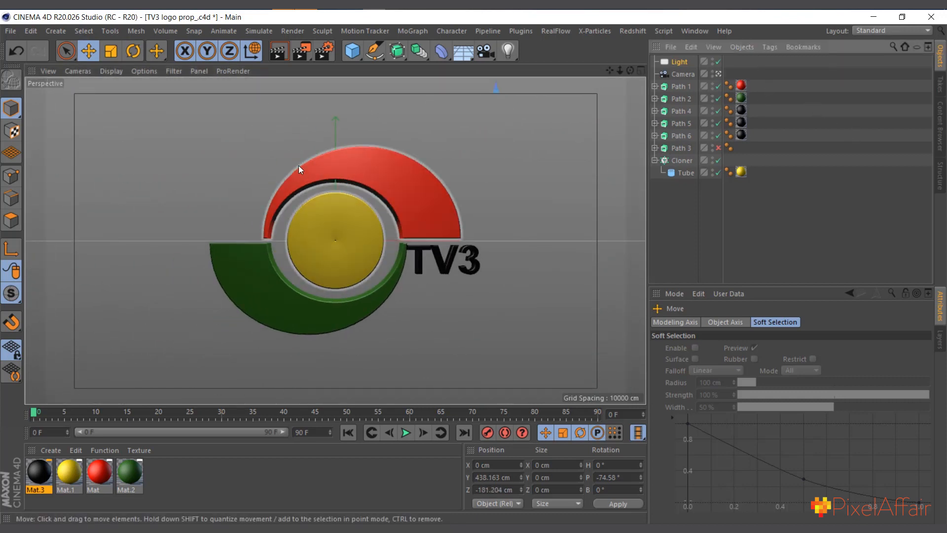
click(285, 54)
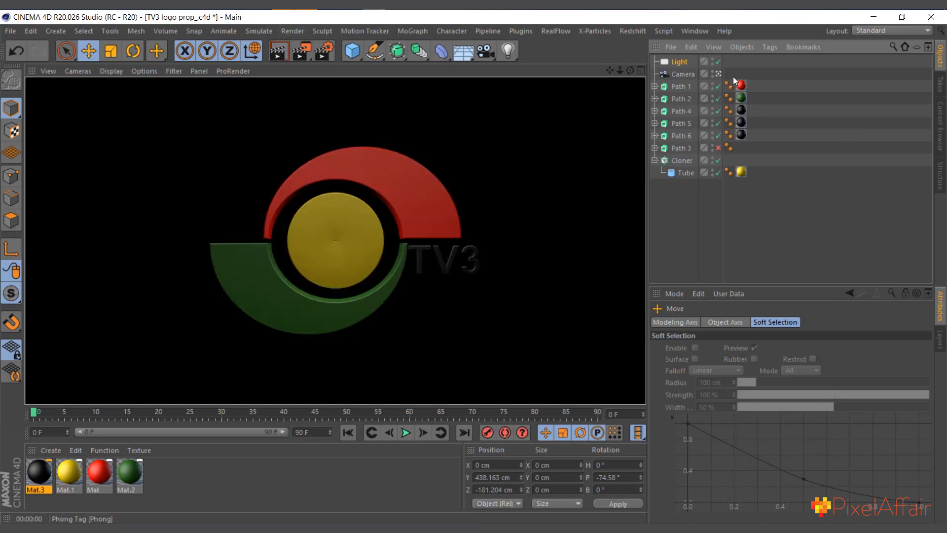
Step: Set the area light's intensity to 110% and its shadow type to Area
click(675, 61)
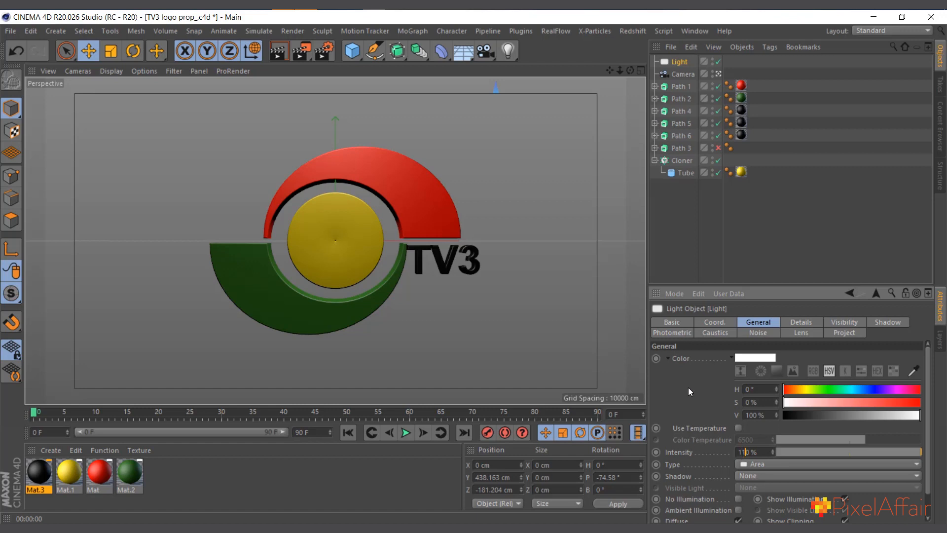
key(Return)
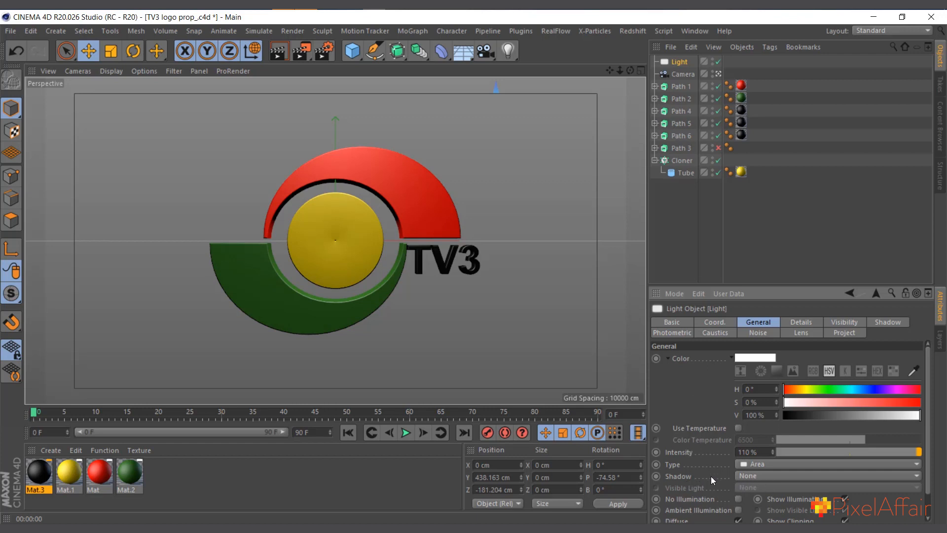
click(759, 478)
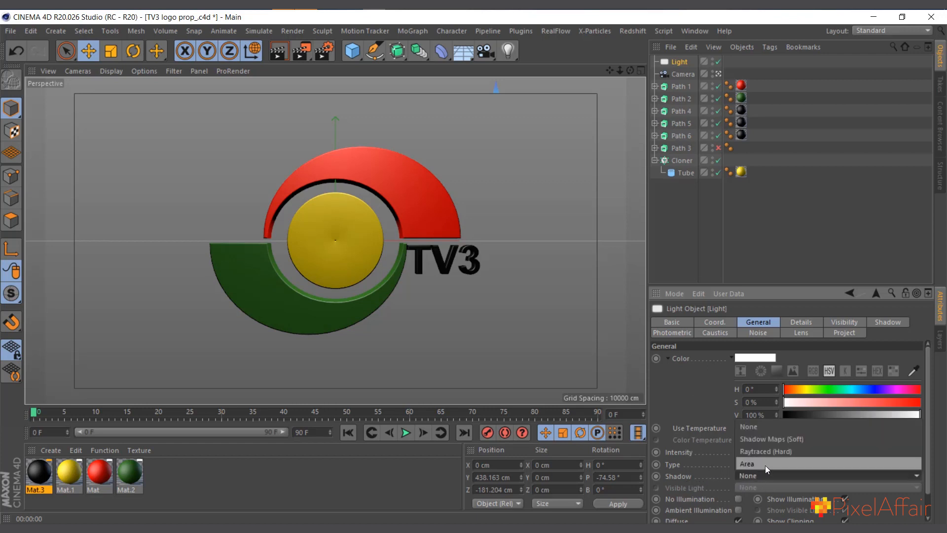
click(765, 466)
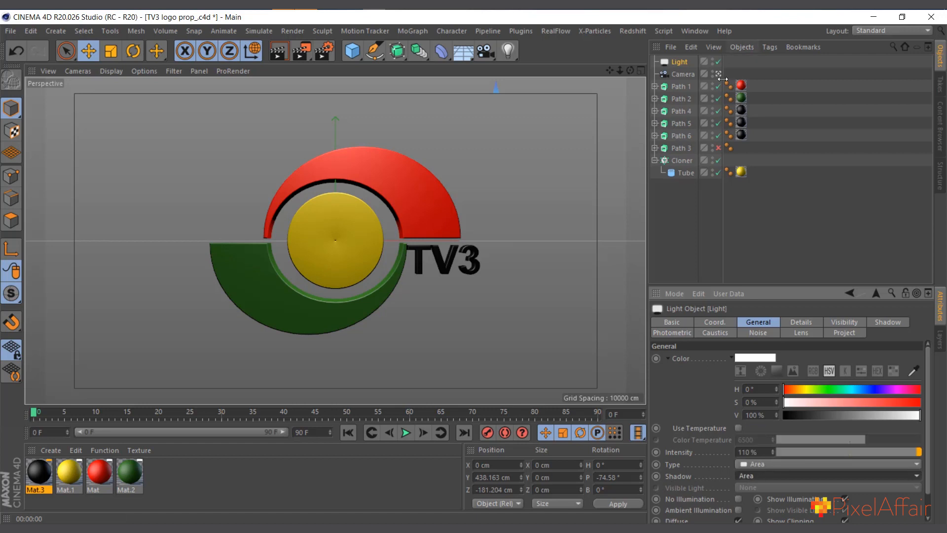
click(802, 324)
scroll(712, 490, down, 3)
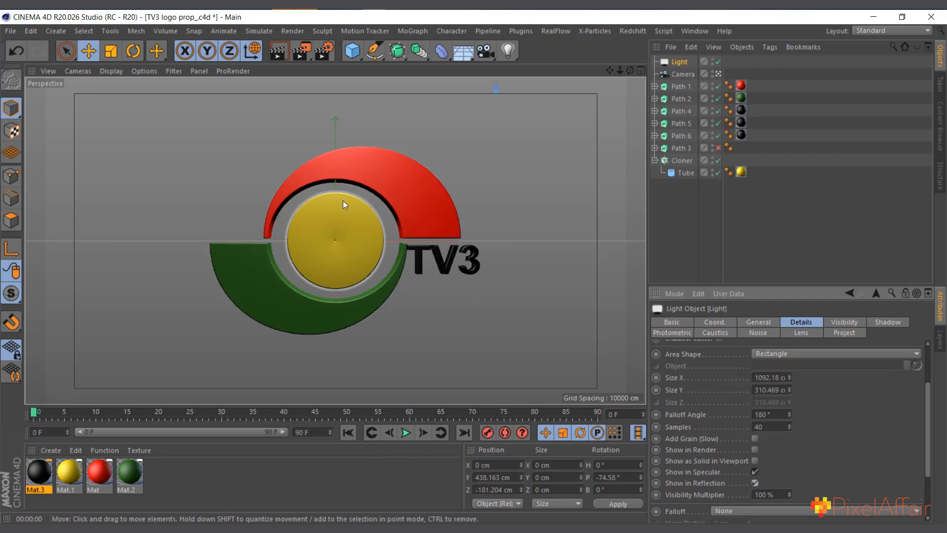
Step: Push the yellow centre Cloner back into the logo to about 27.5 cm in Z and return to the camera view
click(718, 74)
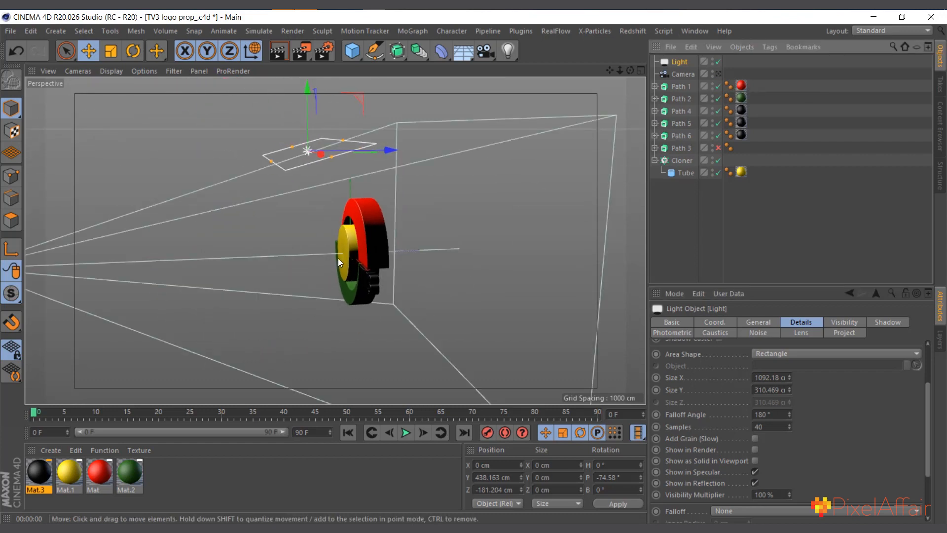
scroll(347, 255, up, 5)
scroll(355, 246, up, 3)
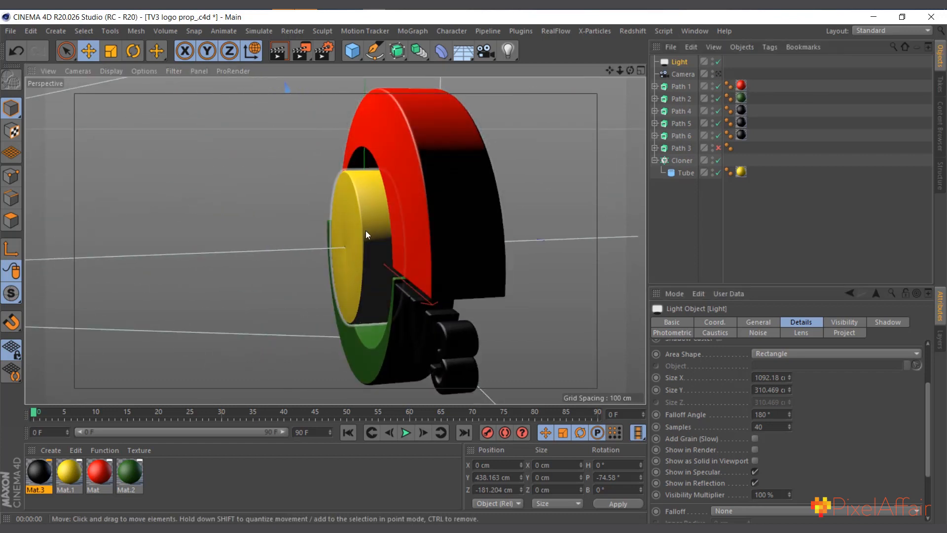
click(367, 232)
alt+drag(350, 190, 288, 261)
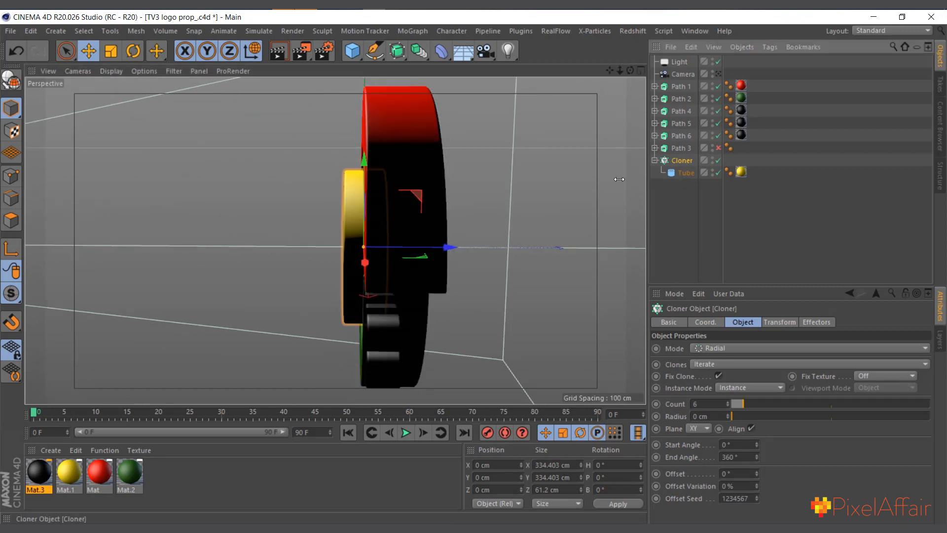
drag(451, 246, 469, 242)
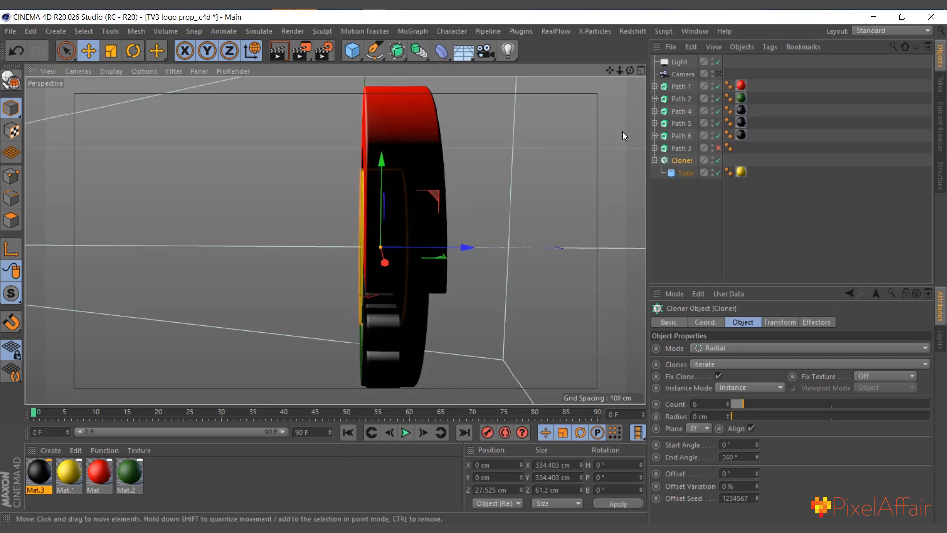
click(719, 74)
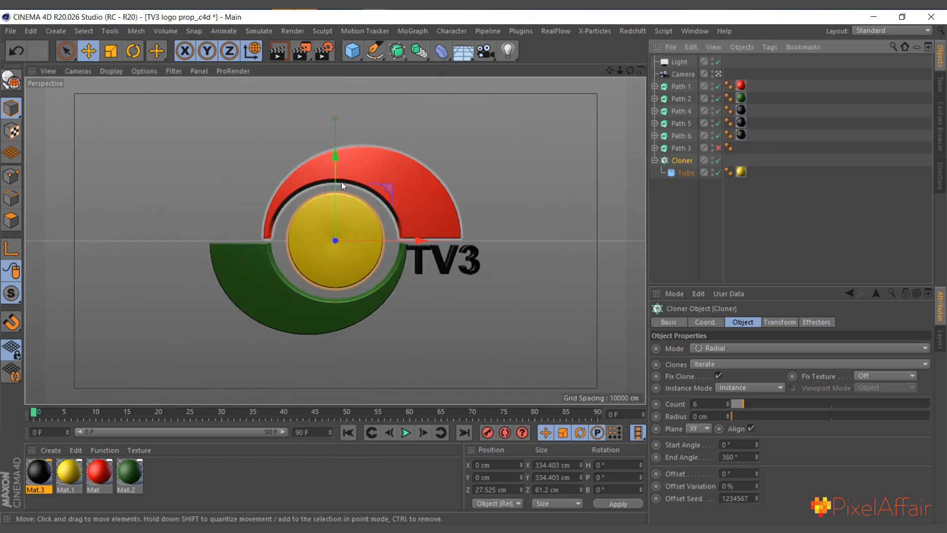
Step: Rename the upper red arc's extrude object to Red and the lower green arc's extrude object to Green
click(671, 60)
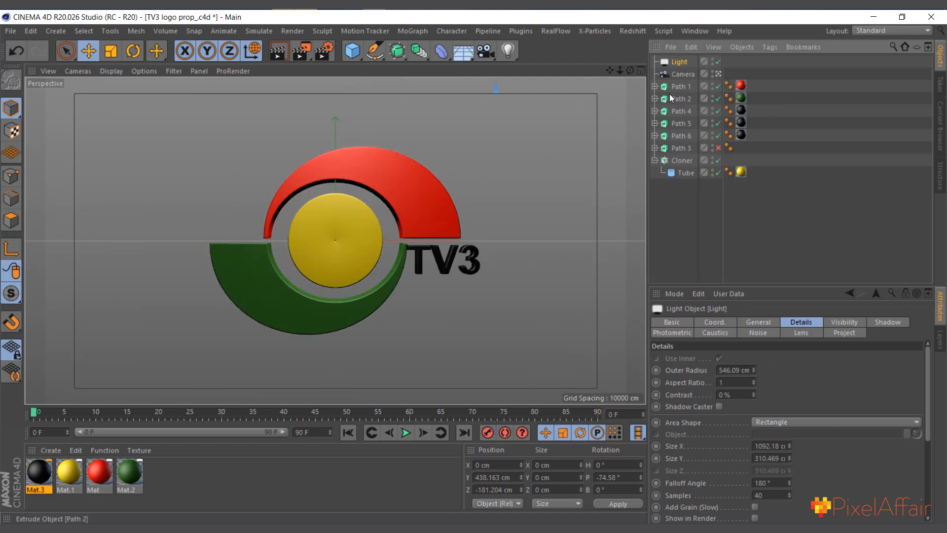
click(422, 201)
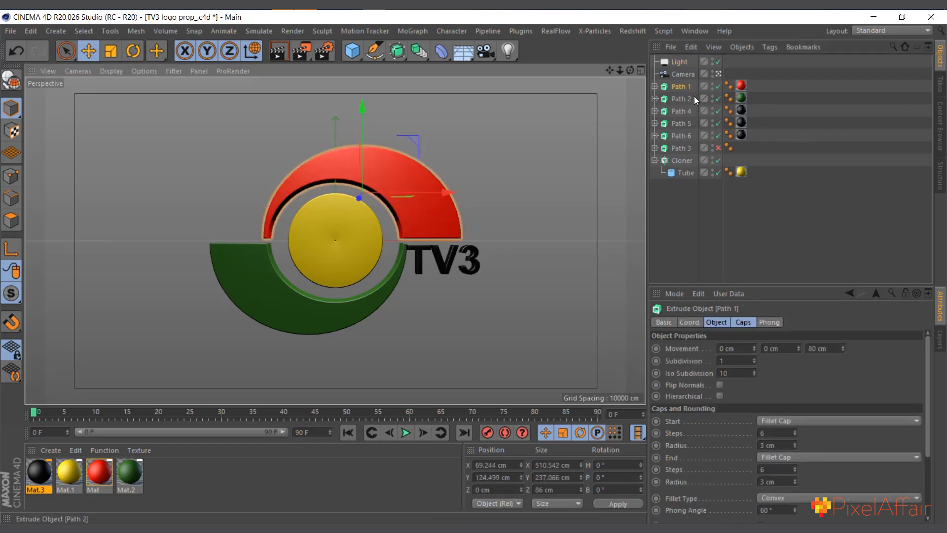
double_click(688, 84)
text(Red)
key(Tab)
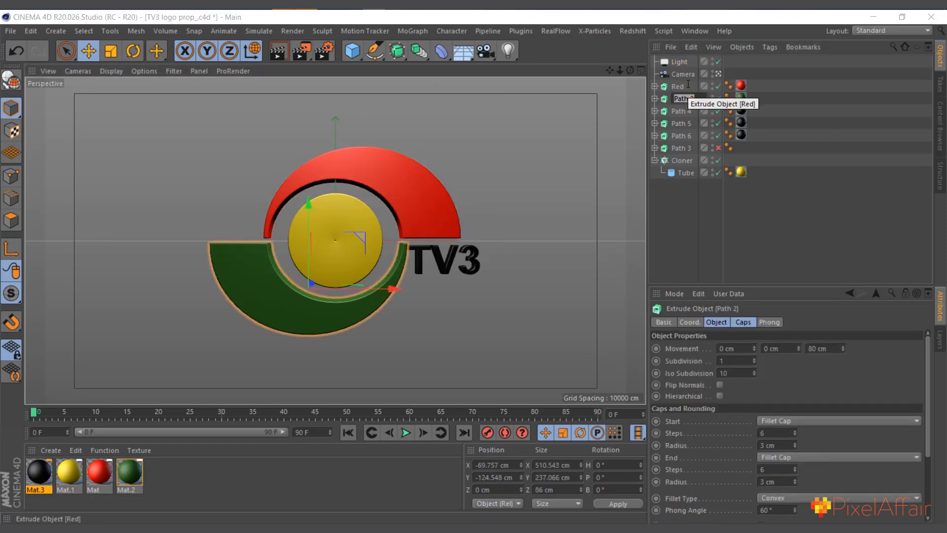
text(Green)
key(Tab)
Step: Rename the three black letter extrude objects to T, V and 3
text(T)
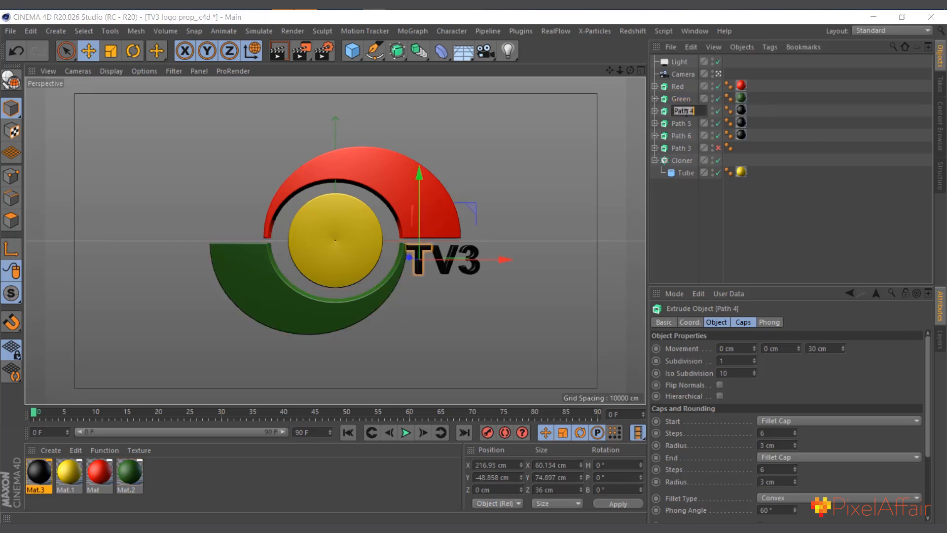
key(Tab)
text(V)
key(Tab)
text(3)
Step: Delete the disabled Path 3 extrude object and rename the centre circle's Cloner to Yellow
click(682, 147)
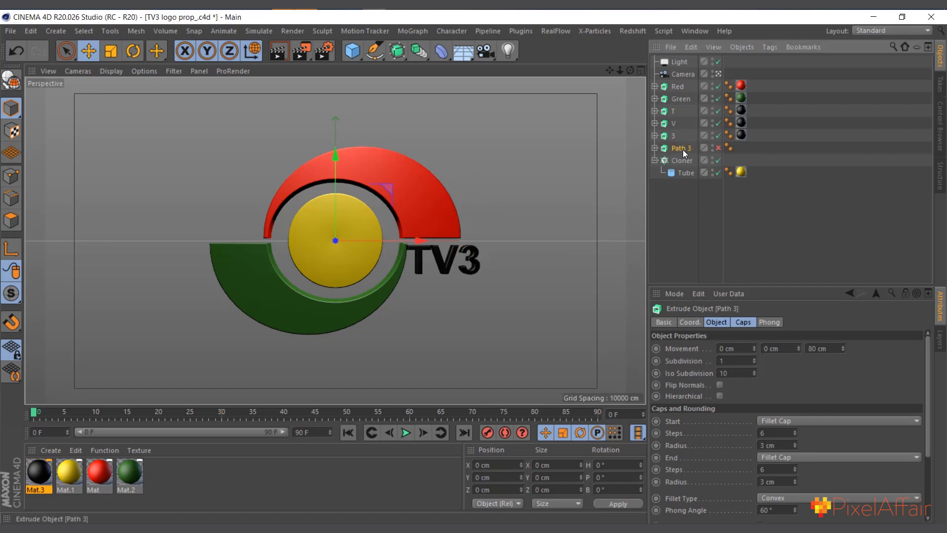
key(Delete)
double_click(677, 148)
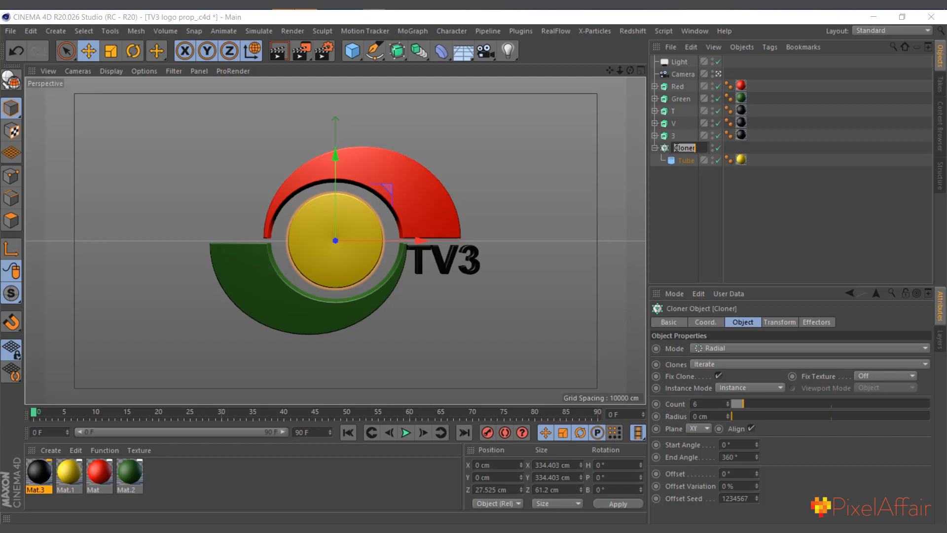
text(Yellow)
key(Return)
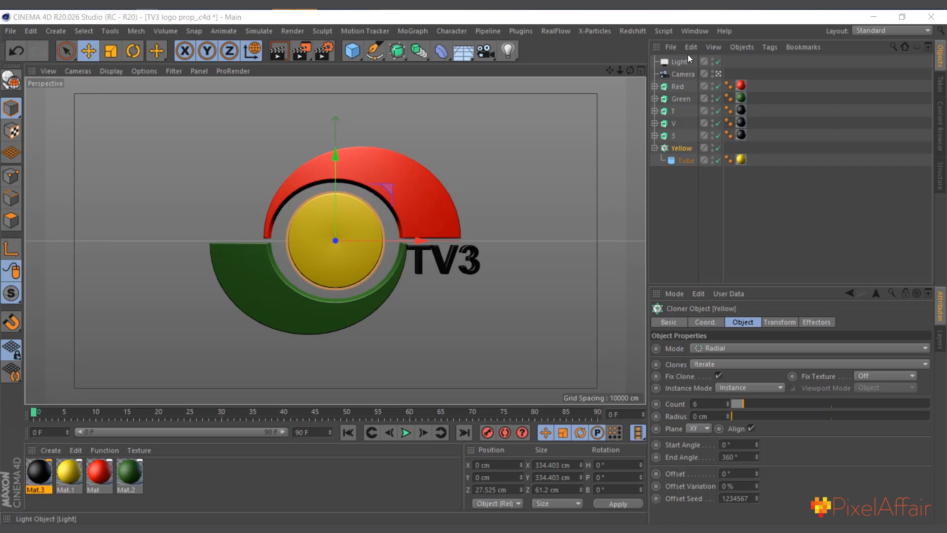
Step: Rename the area light above the logo to Top
click(679, 62)
double_click(678, 62)
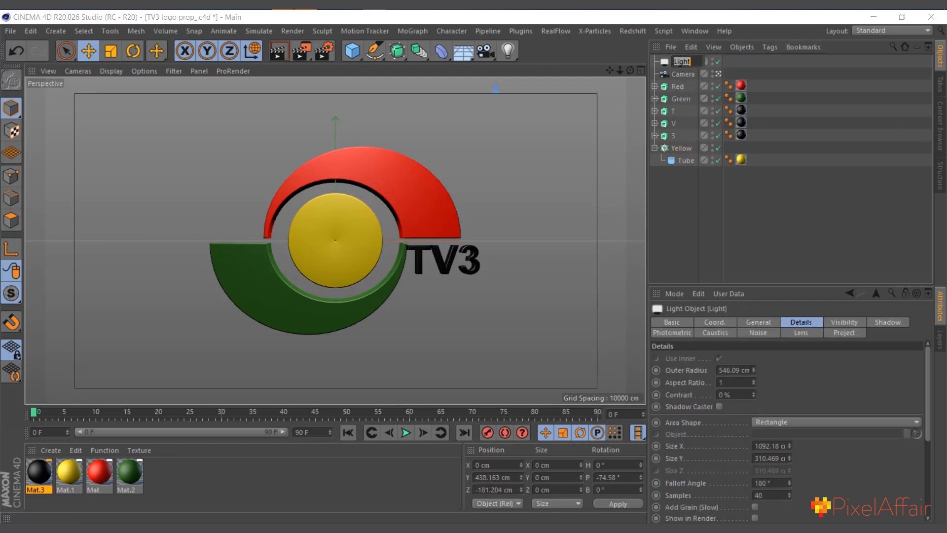
text(Top)
key(Return)
Step: Place the Top light at the end of the object hierarchy with a duplicate below it, and name the duplicate down
drag(668, 62, 680, 176)
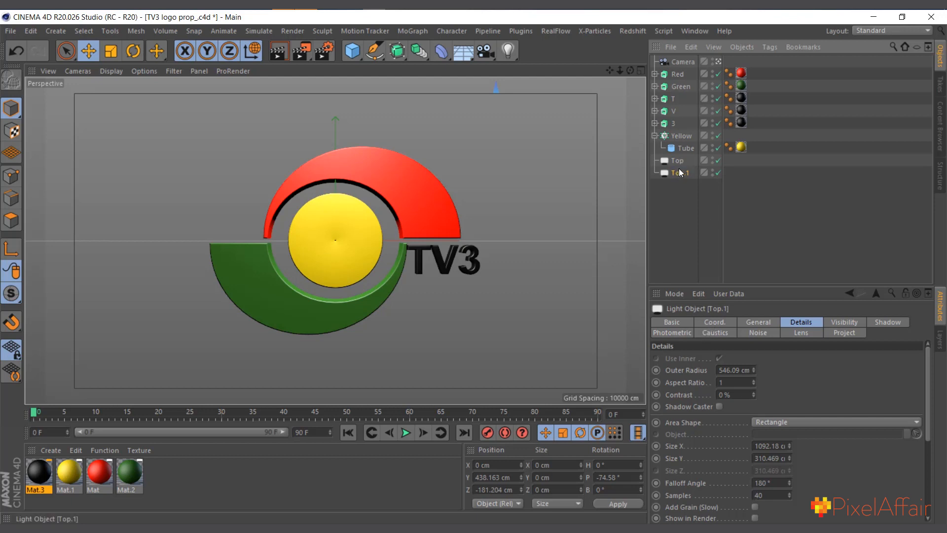
double_click(679, 172)
text(down)
key(Return)
Step: Mirror the down light below the logo by setting its Y position to -438.163 cm and its pitch to 74.58°
click(713, 322)
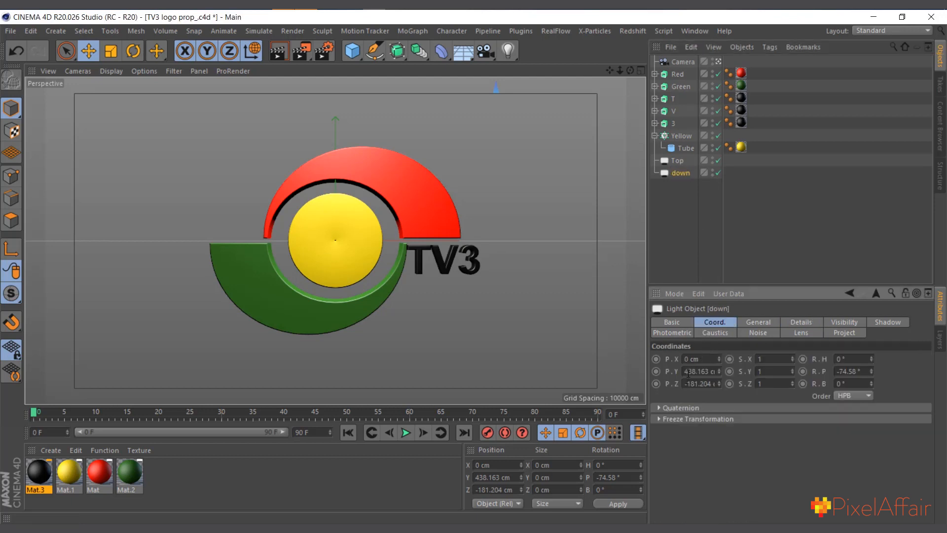
click(686, 371)
text(-)
key(Return)
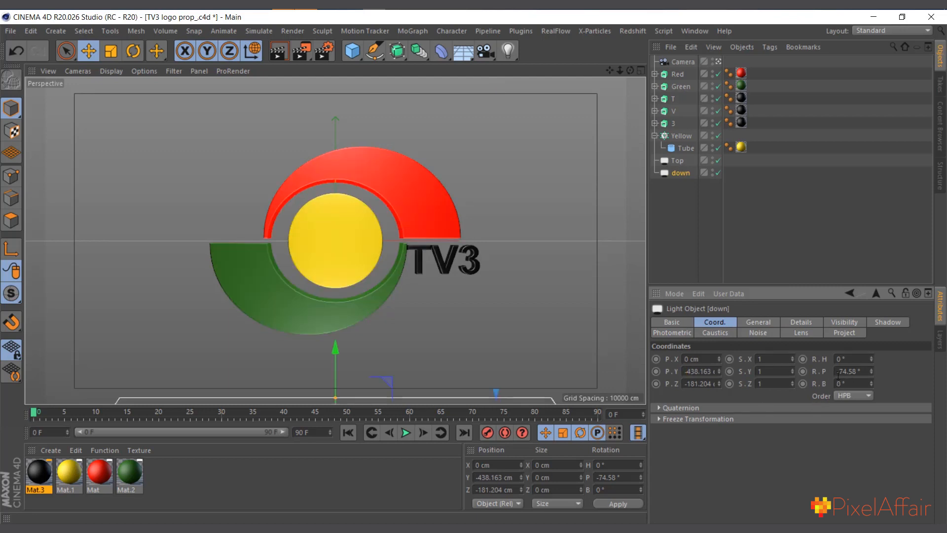
drag(842, 371, 839, 371)
key(BackSpace)
key(Return)
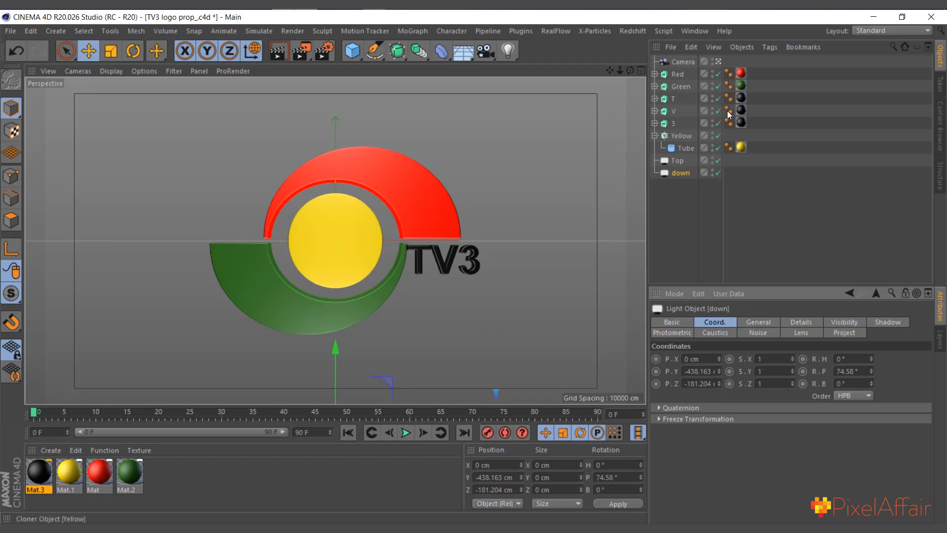
Step: Check both lights' placement from outside the camera and render a preview through the camera
click(718, 61)
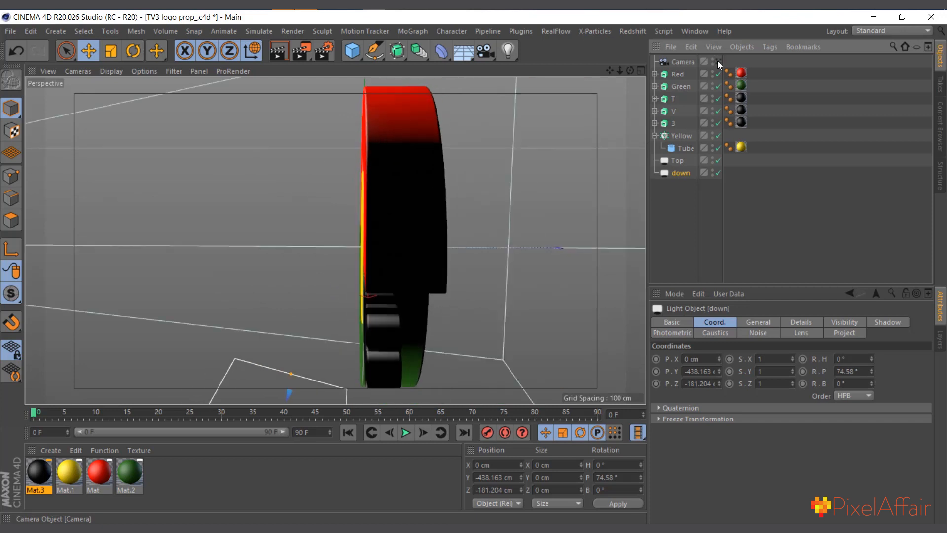
scroll(333, 205, down, 6)
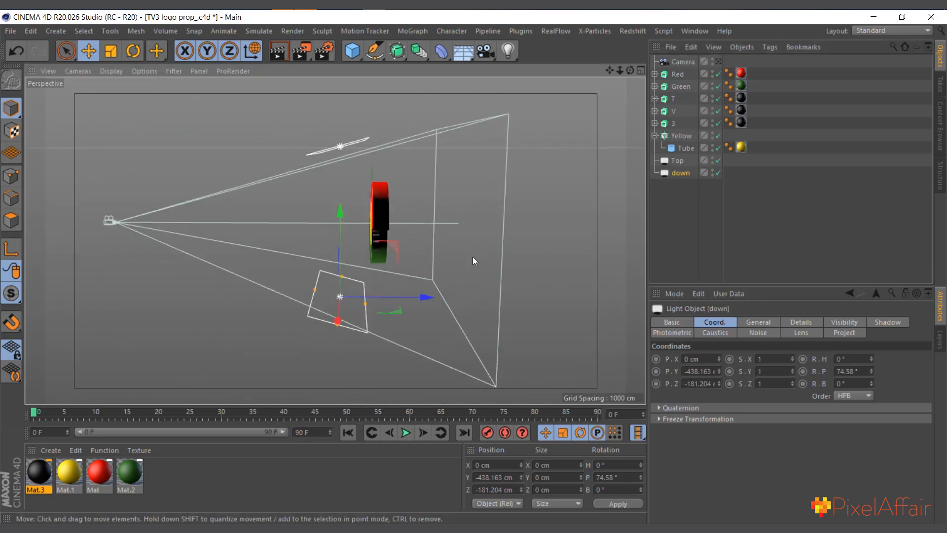
click(718, 60)
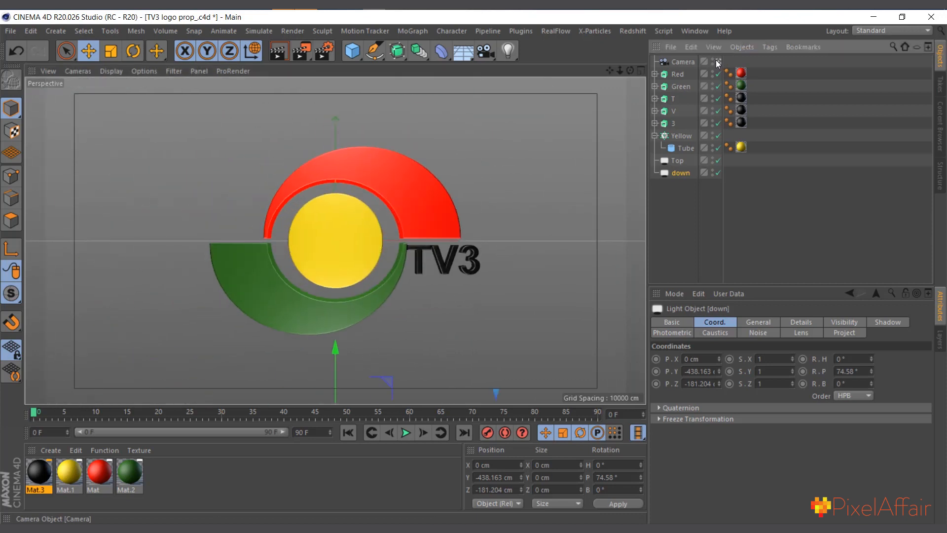
click(283, 53)
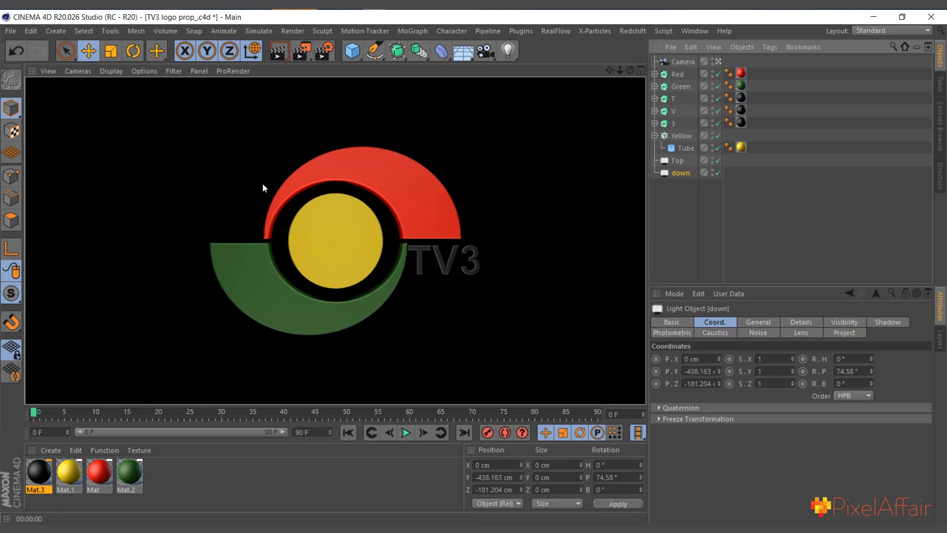
Step: Add a Beckmann reflectance layer to the red material and set its attenuation to Additive
double_click(96, 472)
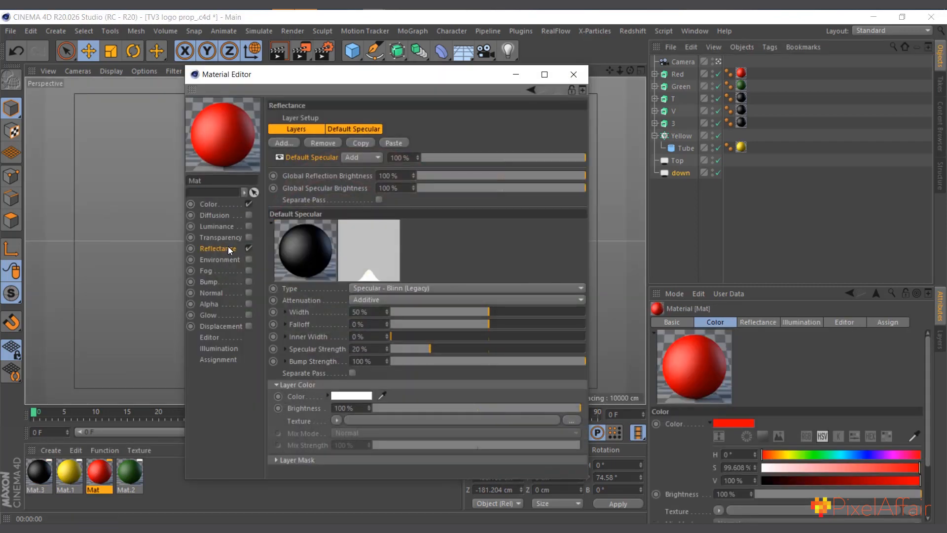
click(283, 143)
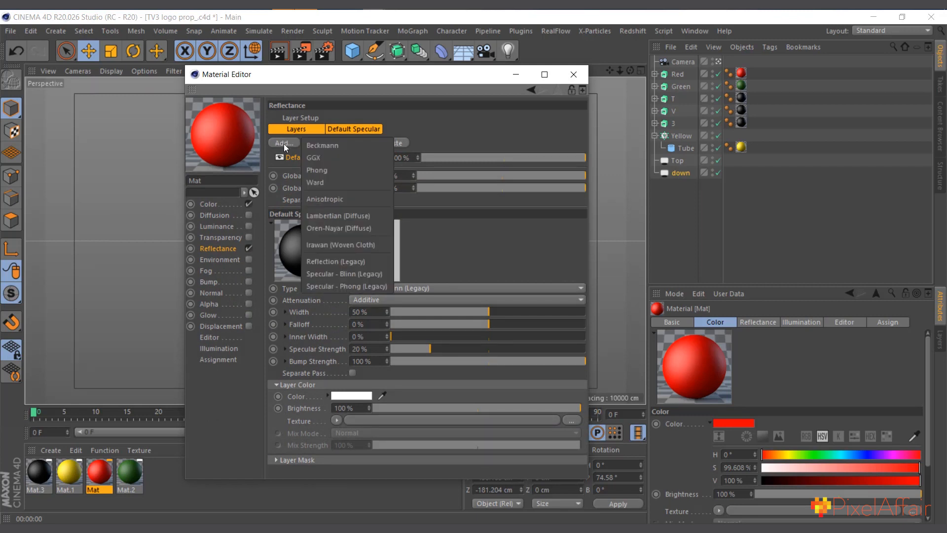
click(337, 146)
click(418, 130)
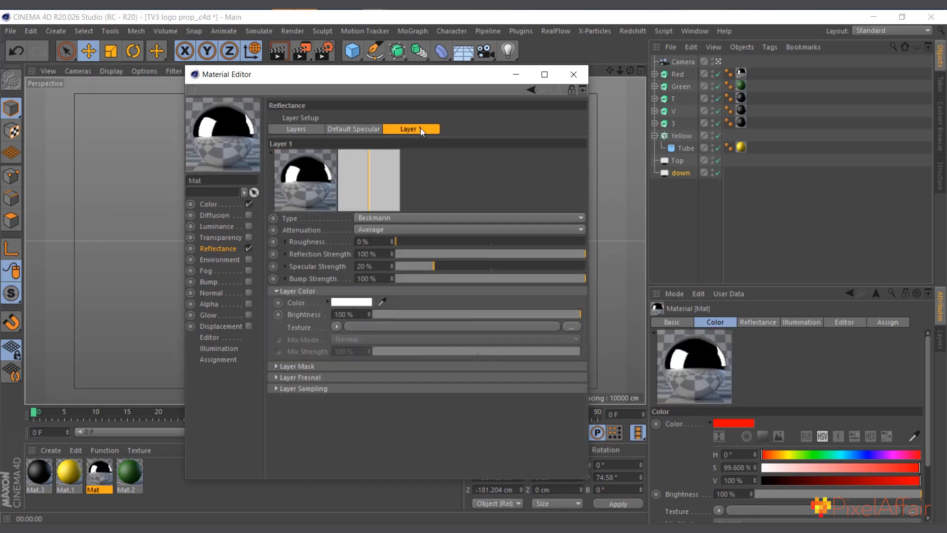
click(377, 230)
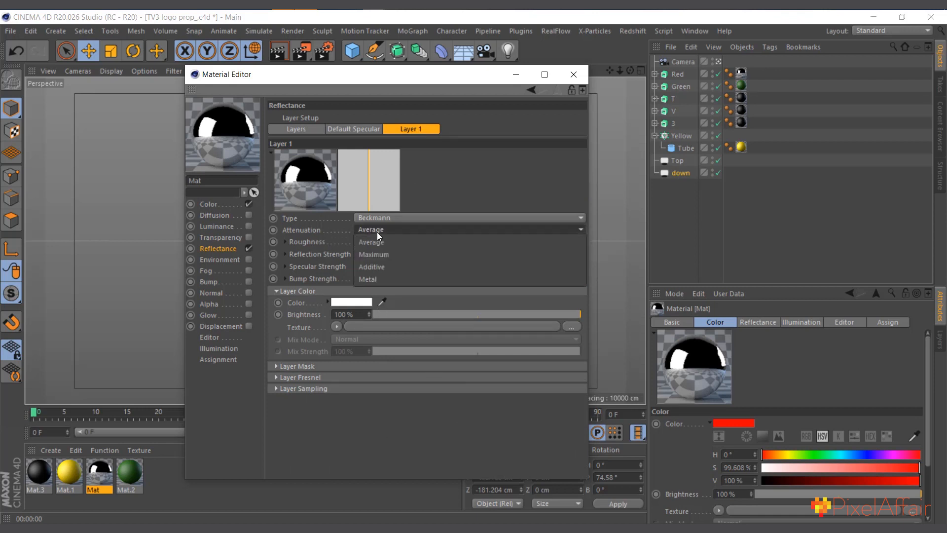
click(383, 267)
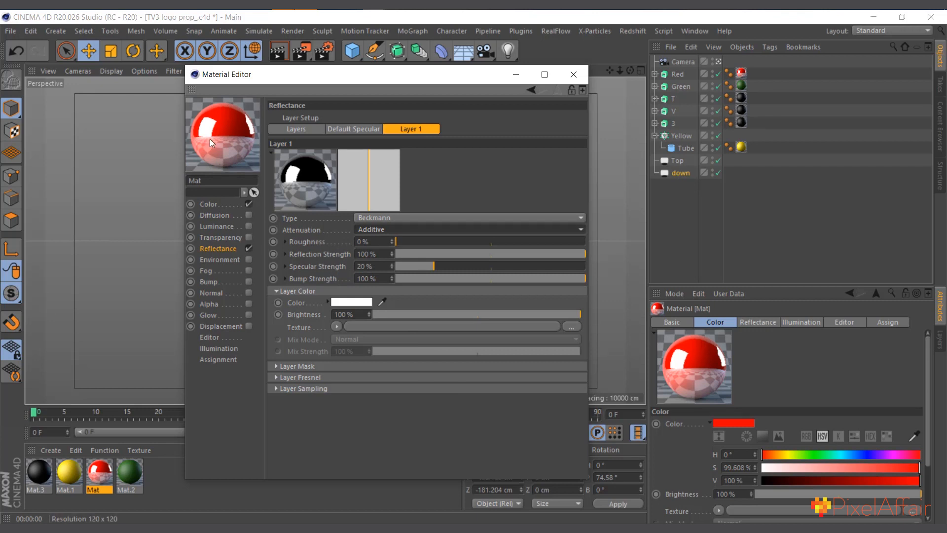
Step: Set the red material's Beckmann layer to 25% reflection strength, 0% specular strength and 10% roughness
click(448, 254)
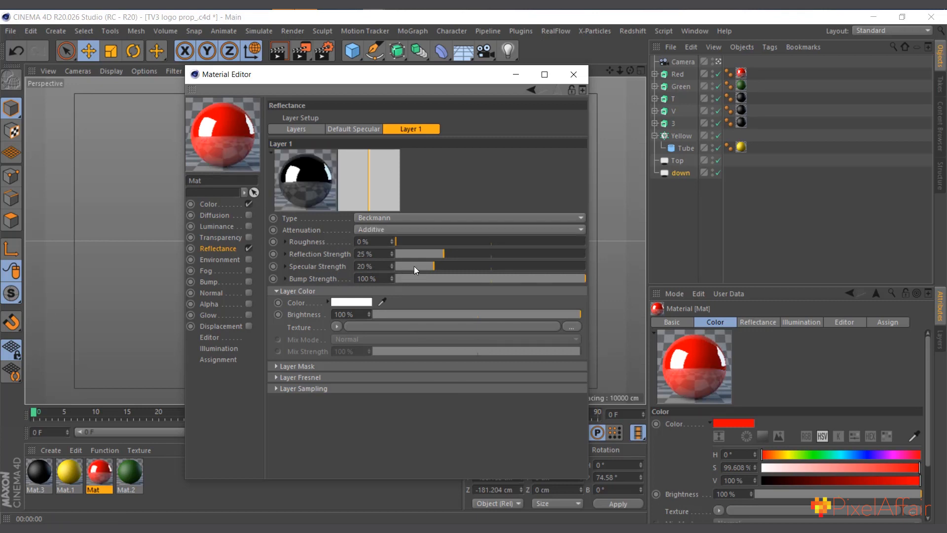
drag(415, 267, 355, 270)
click(363, 241)
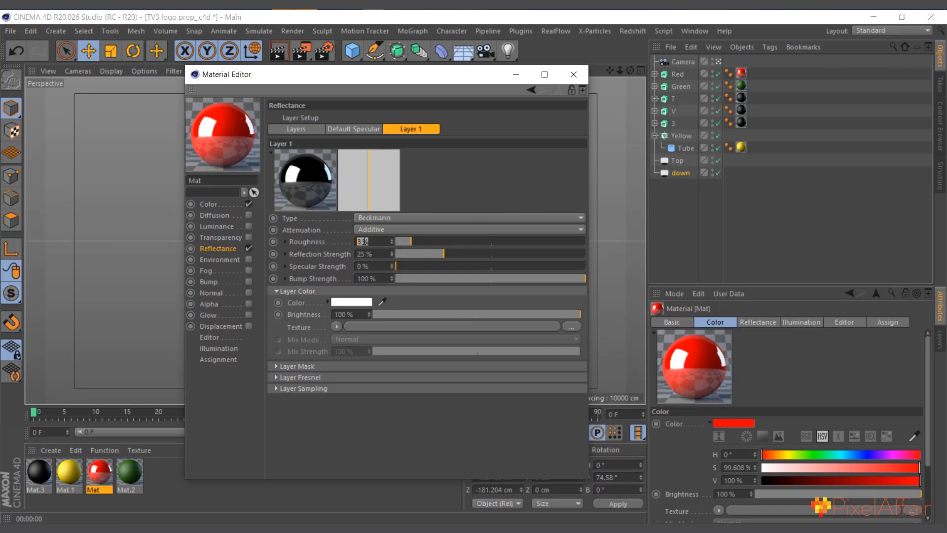
text(10)
key(Return)
Step: Give the reflectance layer's colour a Fresnel texture at 70% mix strength and render a preview of the red material
click(337, 326)
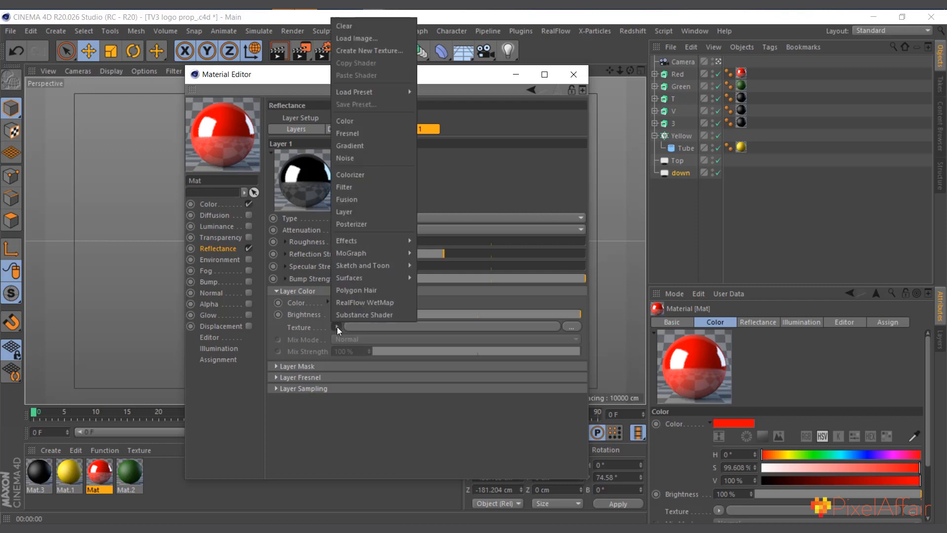
click(368, 135)
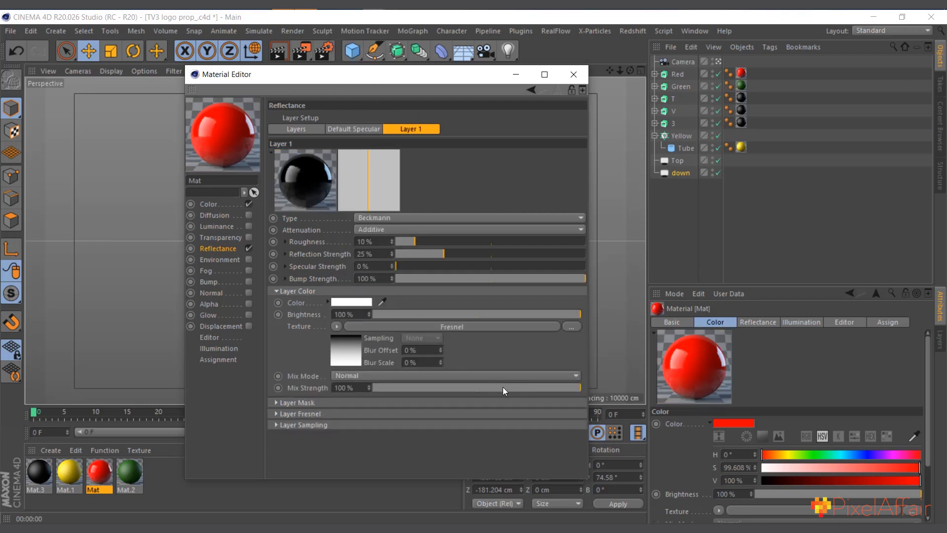
drag(535, 387, 517, 388)
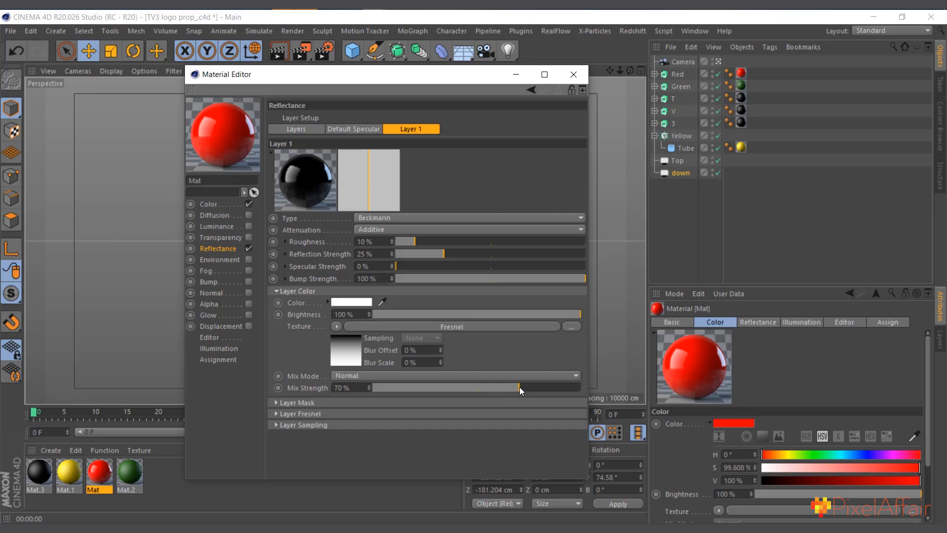
click(574, 74)
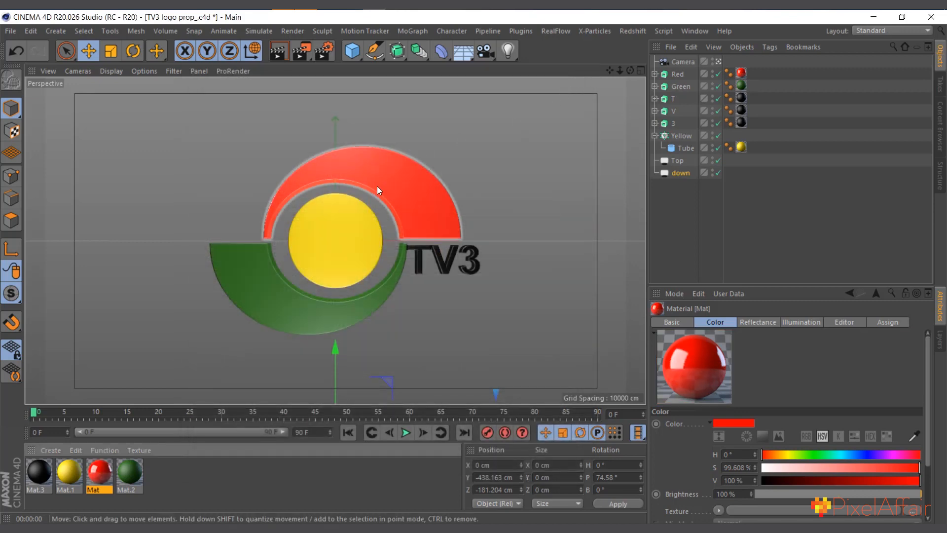
click(271, 49)
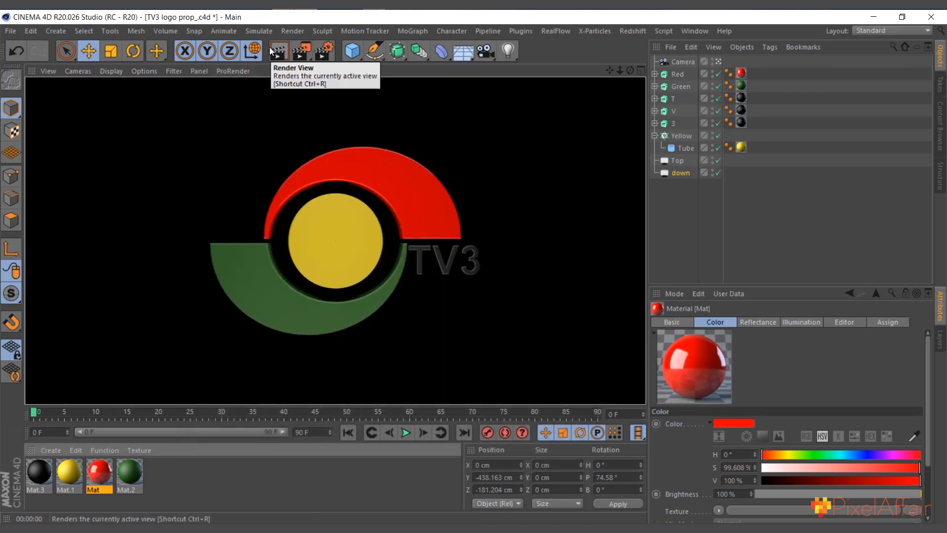
Step: Enlarge the Top light to about 1639 × 507 cm, tilt it to a pitch of about -56°, and render through the camera
click(680, 173)
click(720, 61)
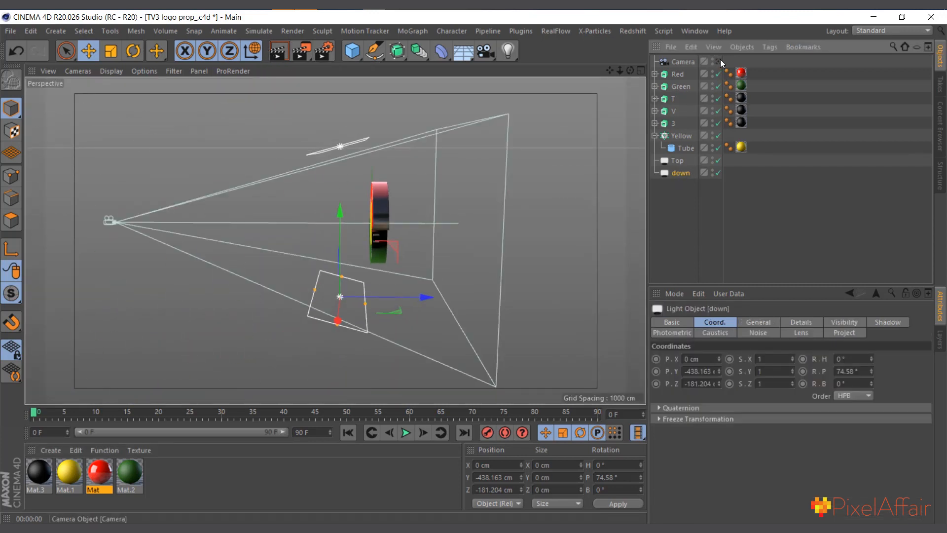
click(677, 161)
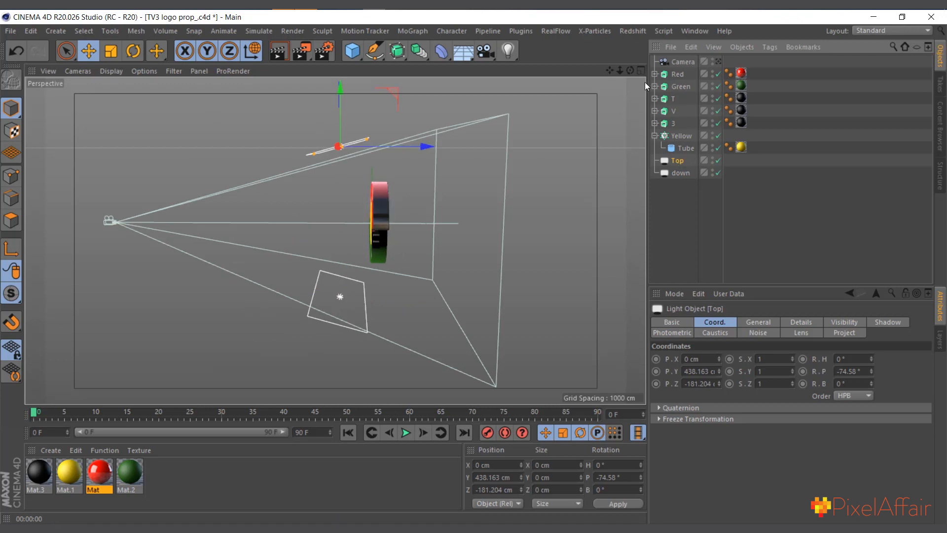
drag(631, 72, 689, 93)
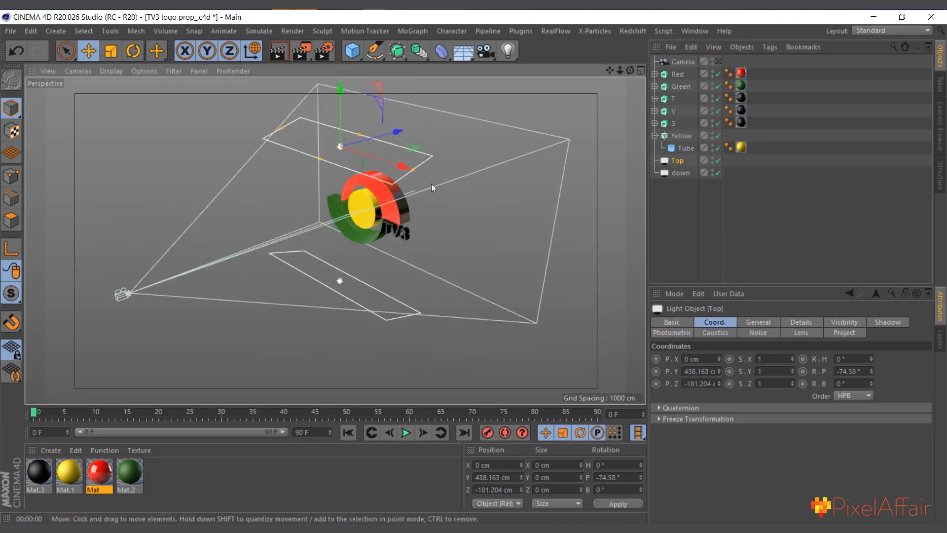
key(r)
click(718, 61)
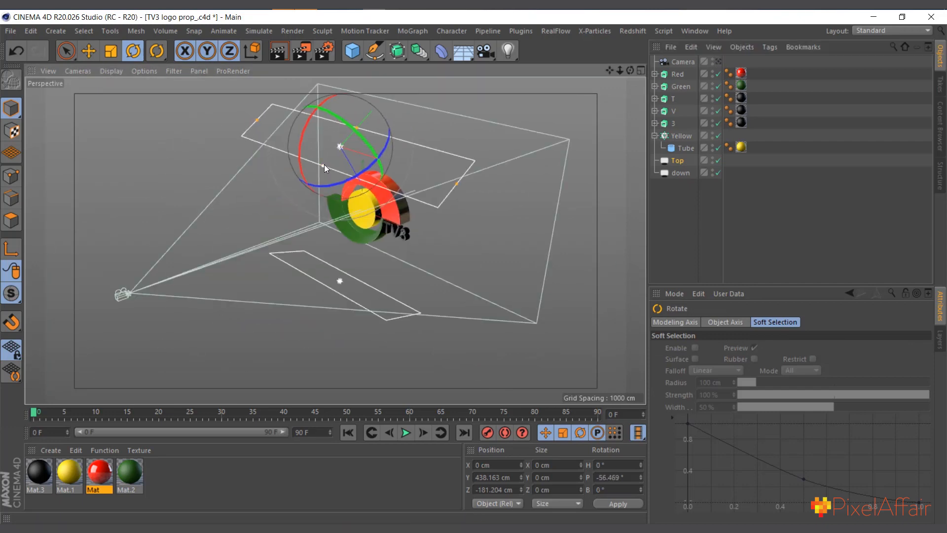
click(718, 61)
click(277, 50)
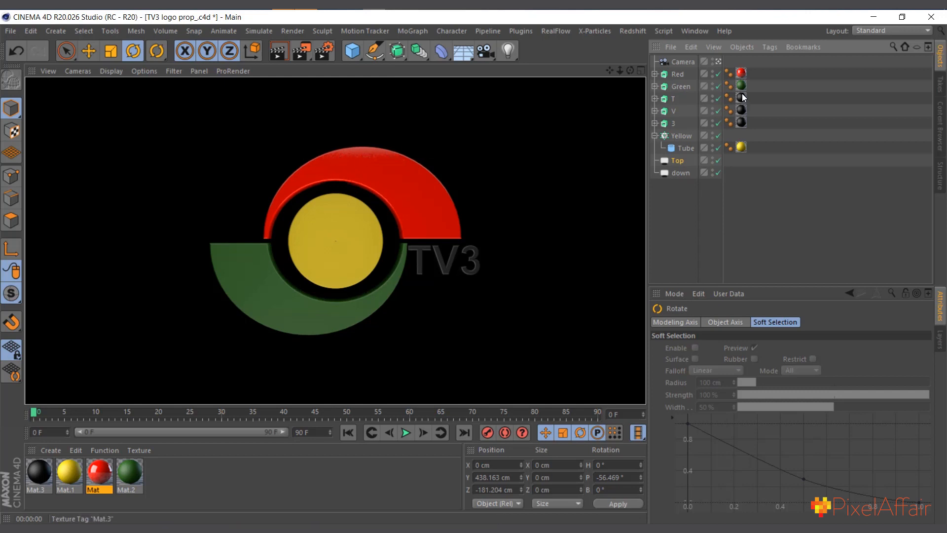
Step: Lower the Top light to a Y position of about 388 cm, enlarge its area slightly, and render through the camera
click(677, 161)
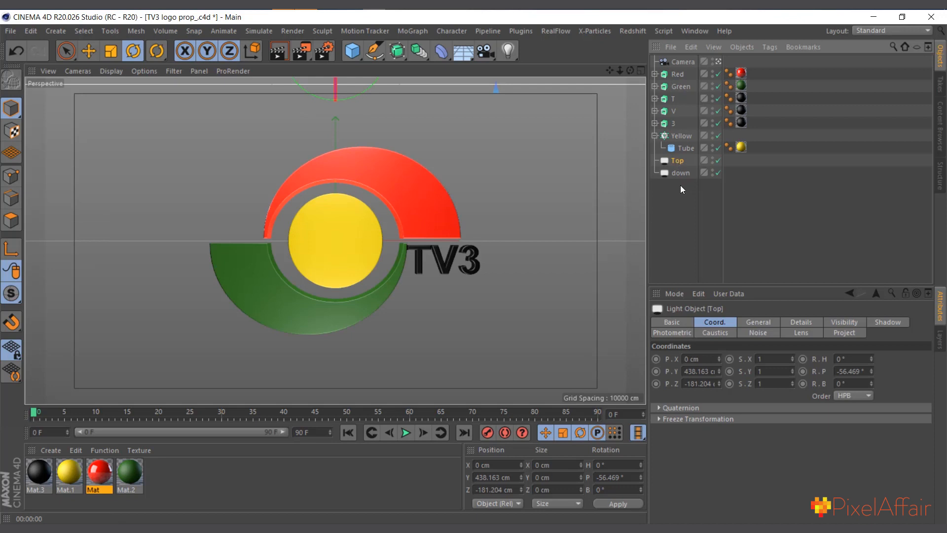
click(800, 323)
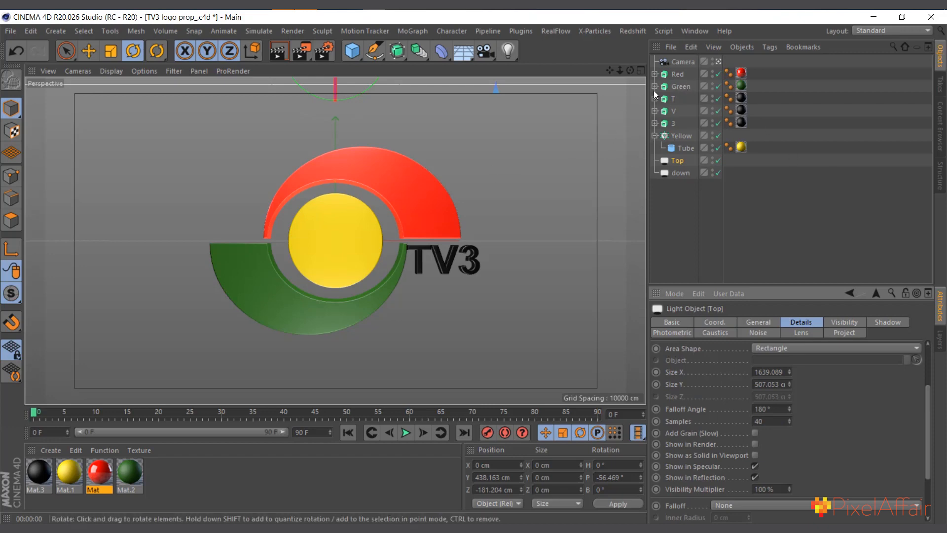
click(719, 62)
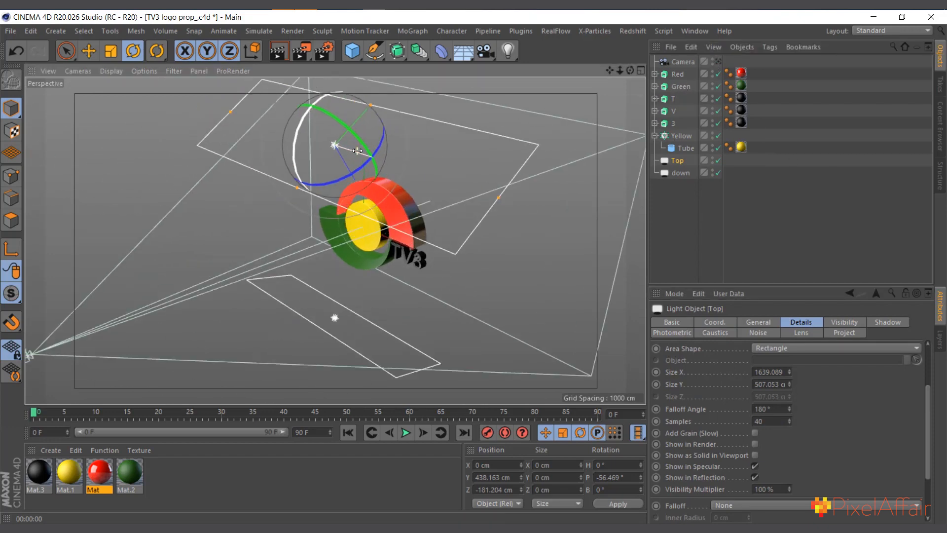
click(89, 51)
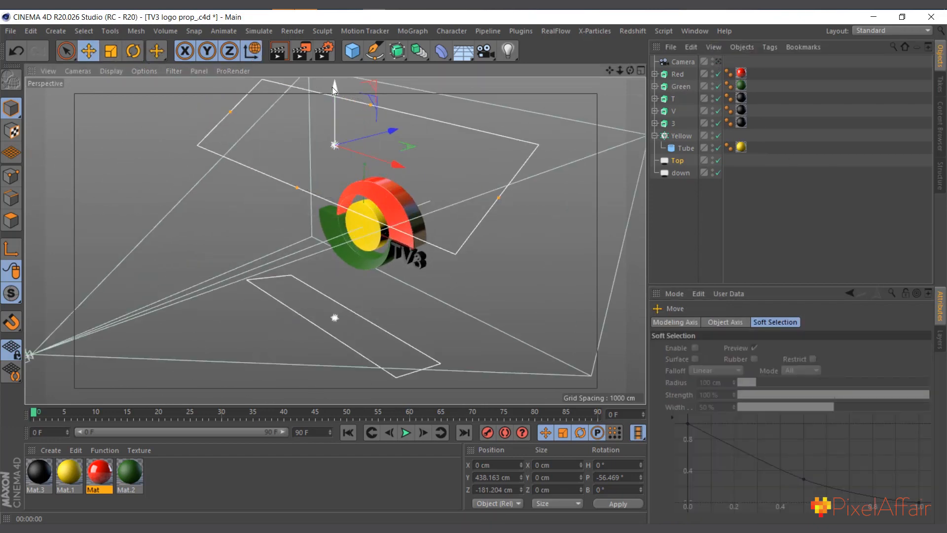
drag(332, 89, 331, 102)
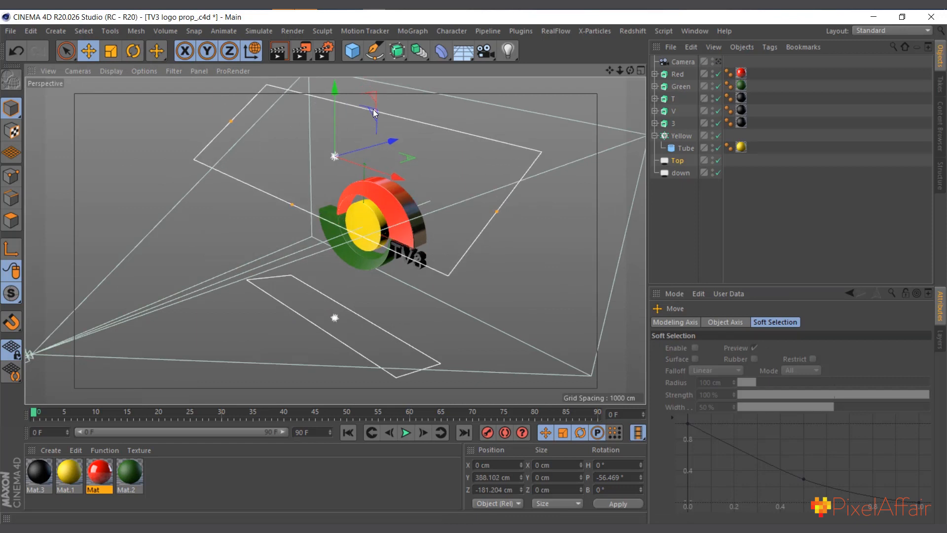
drag(496, 210, 501, 213)
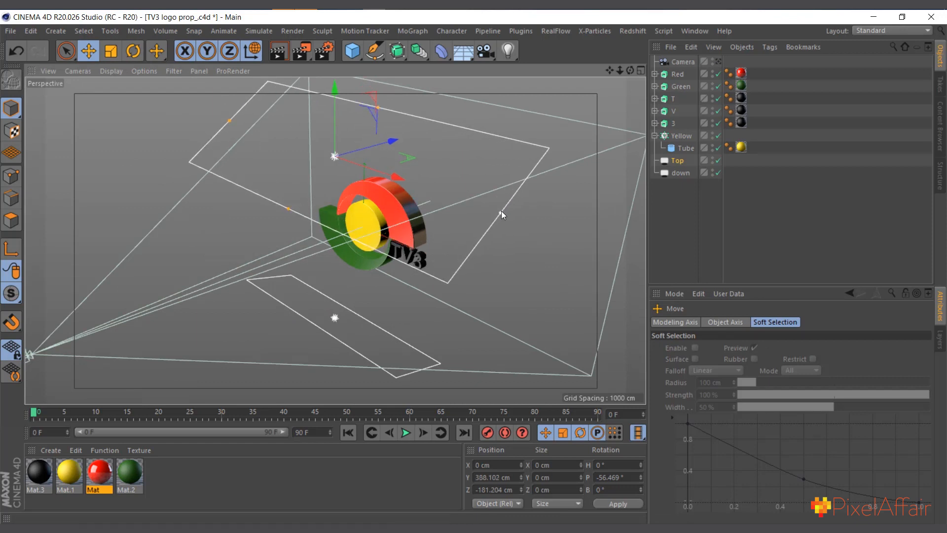
click(719, 60)
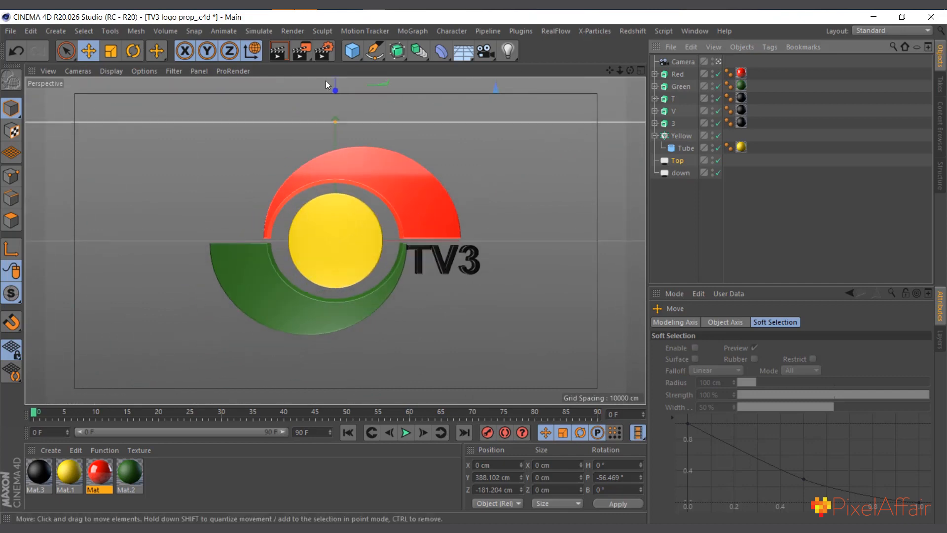
click(270, 51)
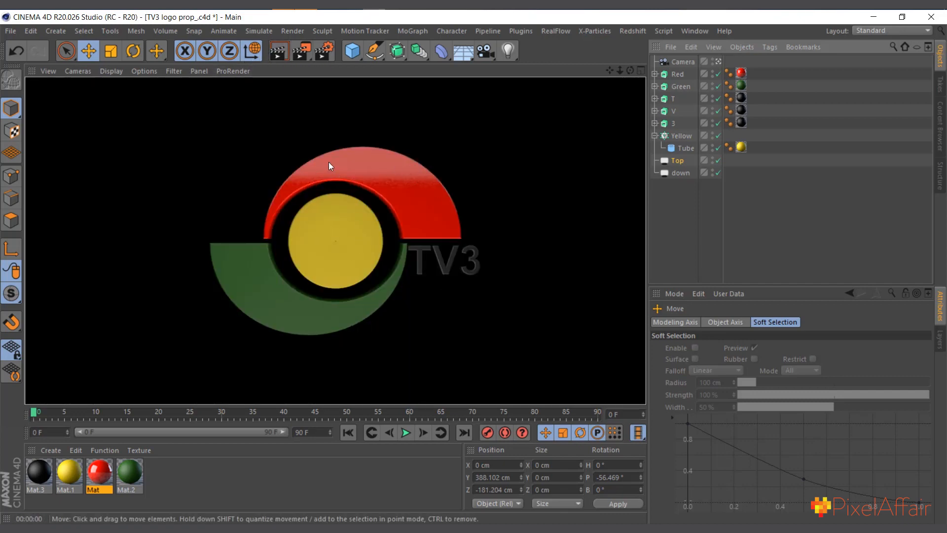
Step: Enlarge the down light's area to a Y size of about 699 cm
click(677, 173)
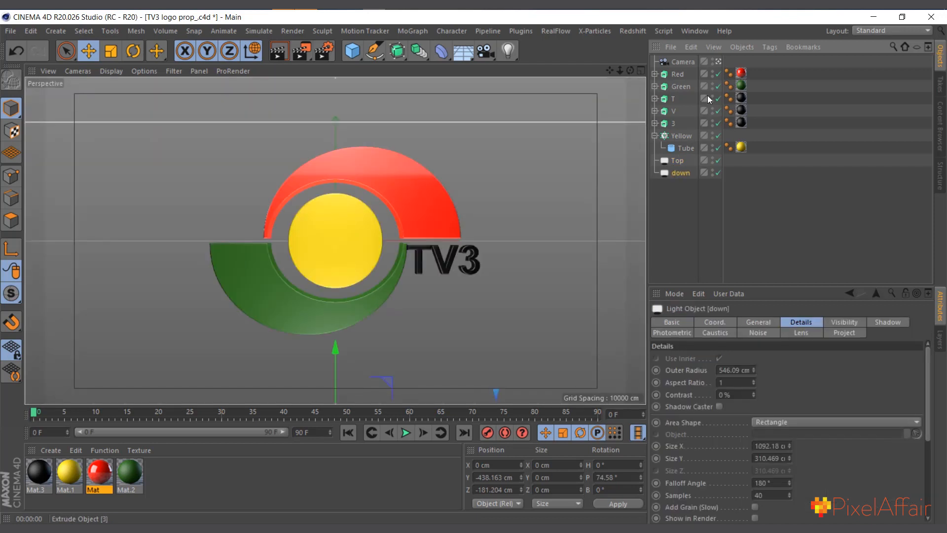
click(719, 61)
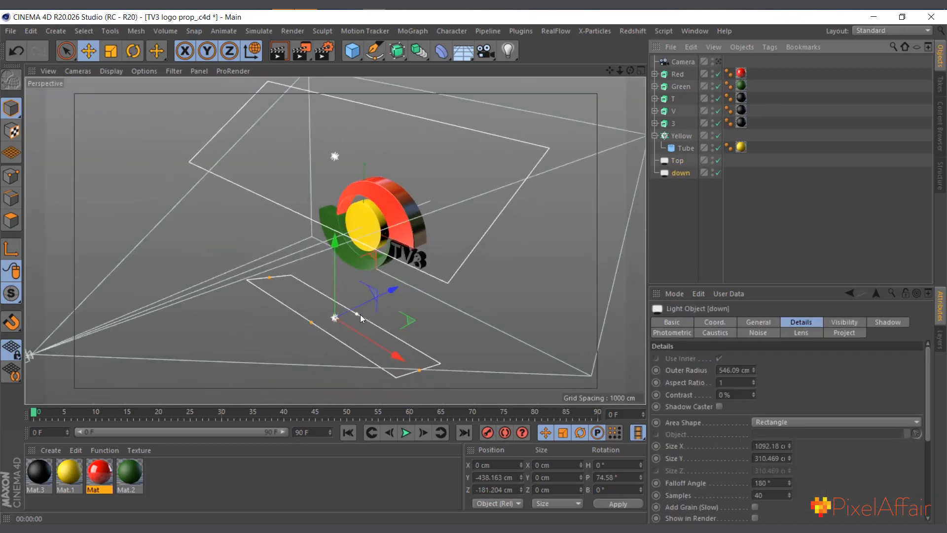
drag(360, 314, 382, 309)
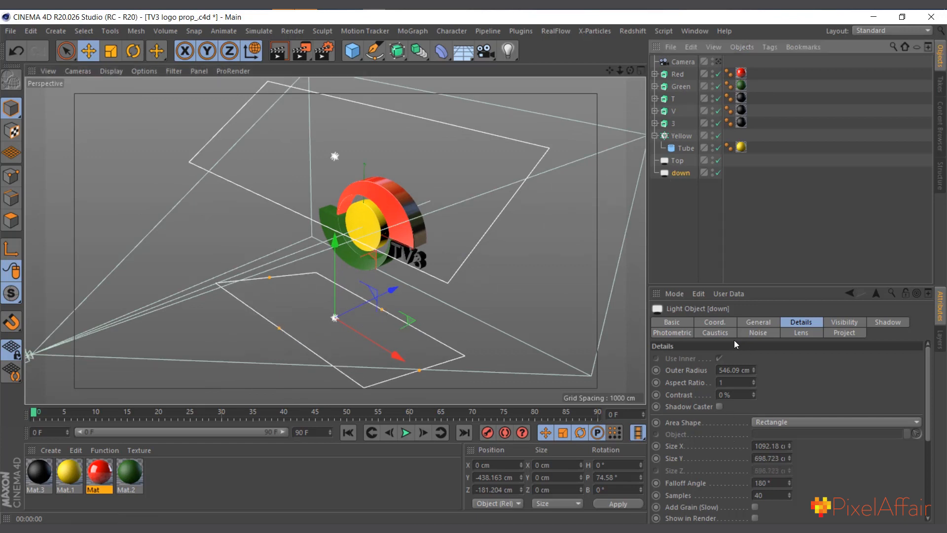
Step: Set the down light's intensity to 80% and render the logo through the camera
click(760, 323)
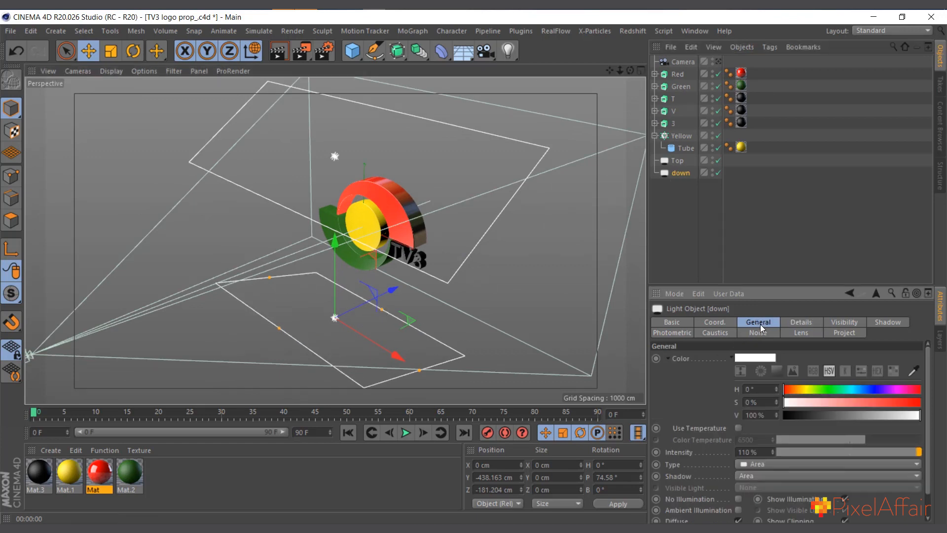
click(753, 451)
text(80)
key(Return)
click(719, 61)
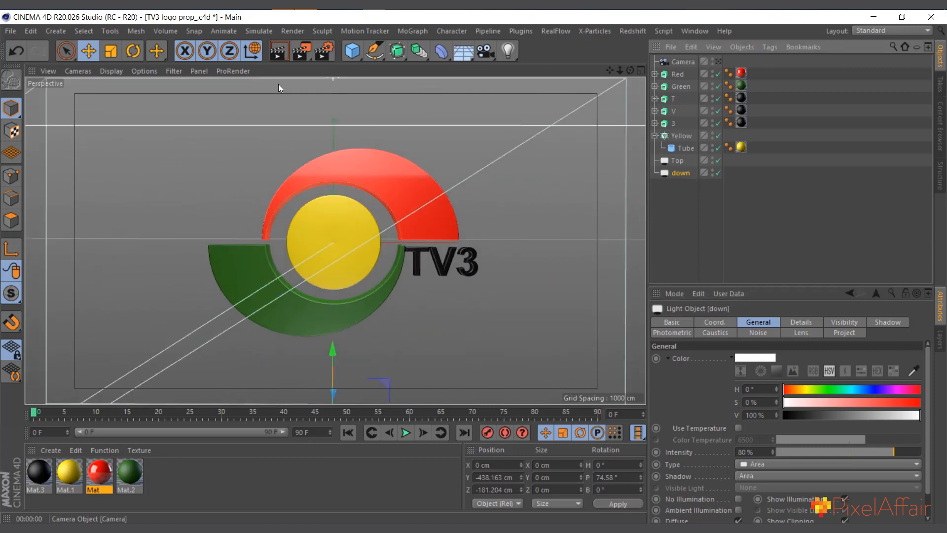
click(277, 52)
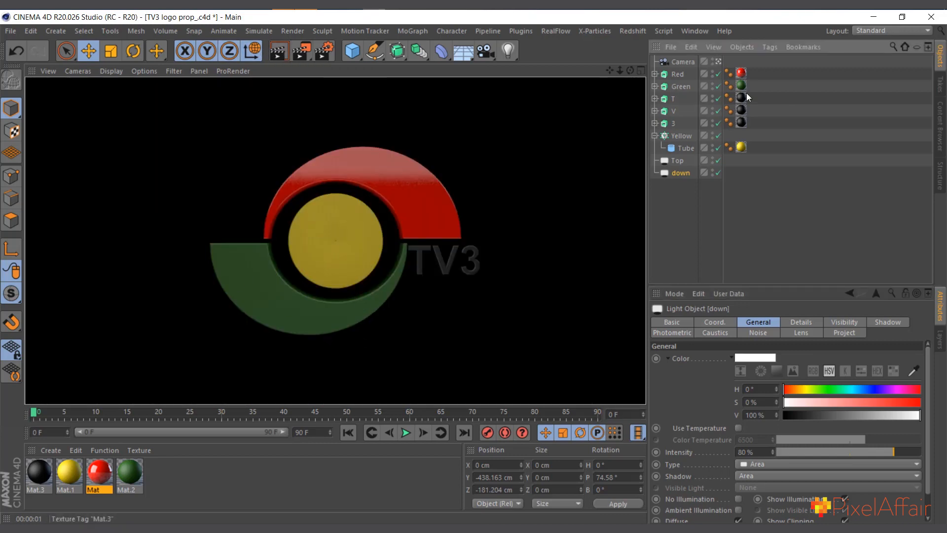
Step: Raise the down light to a Y position of about -350 cm, render a preview, and deselect the light
click(682, 175)
drag(334, 350, 333, 310)
click(279, 51)
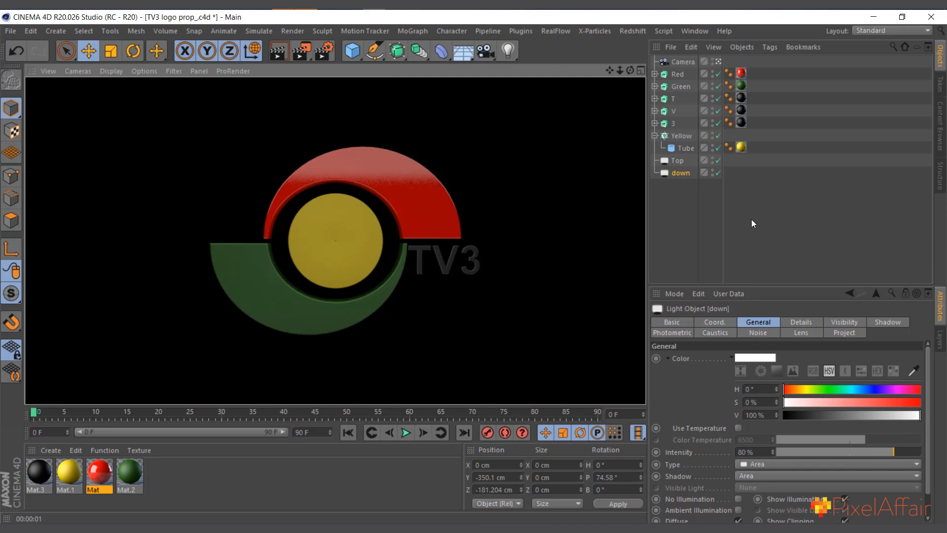
click(685, 218)
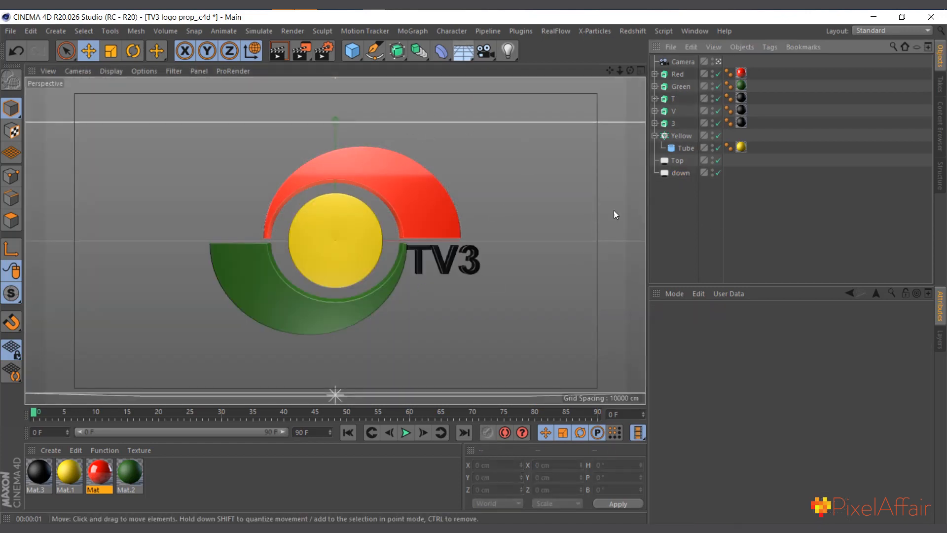
Step: Add a Sky object and bring the Photo Studio HDRI preset material into the scene's materials
click(464, 52)
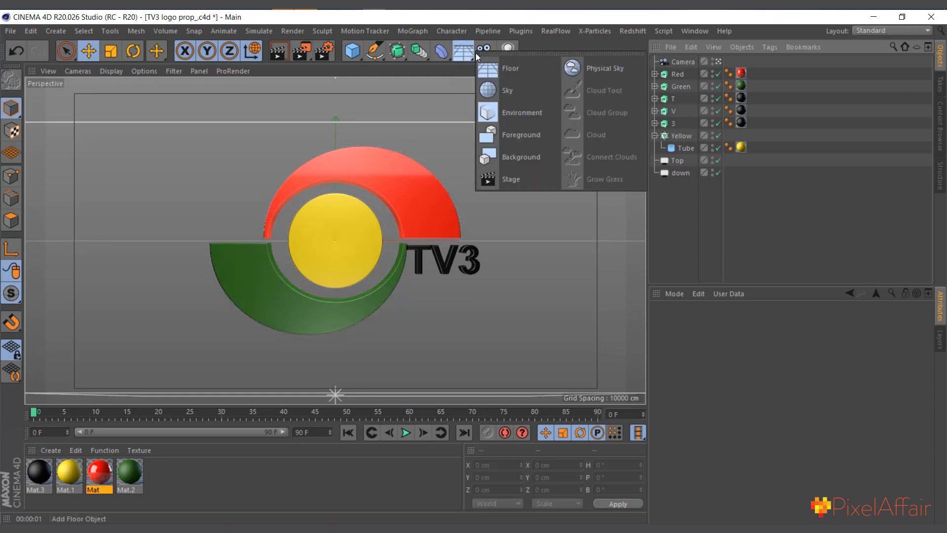
click(511, 95)
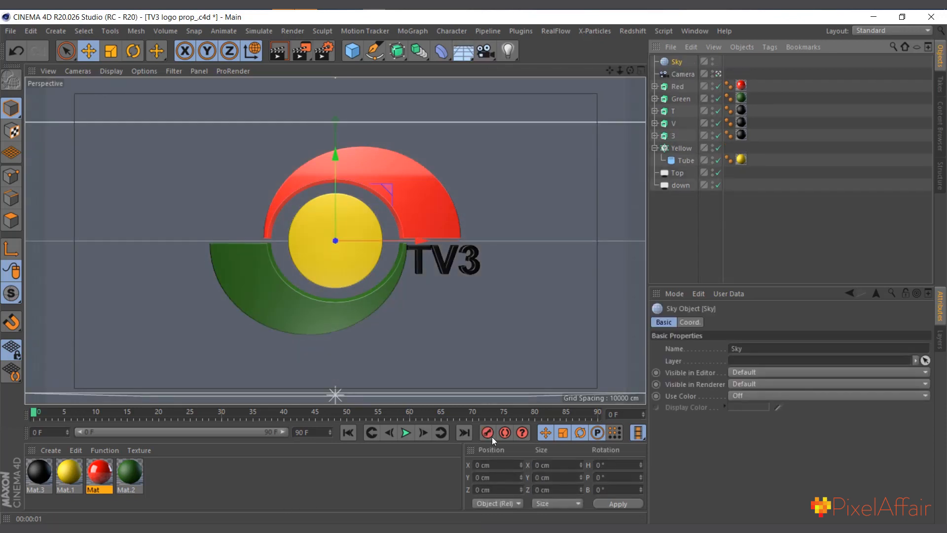
click(940, 126)
click(815, 81)
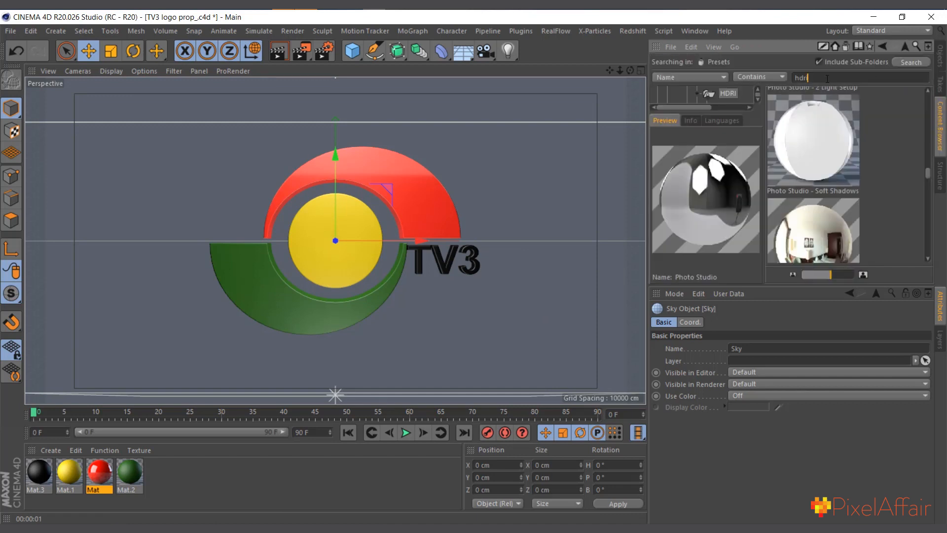
double_click(825, 78)
click(881, 48)
double_click(842, 129)
scroll(836, 154, down, 8)
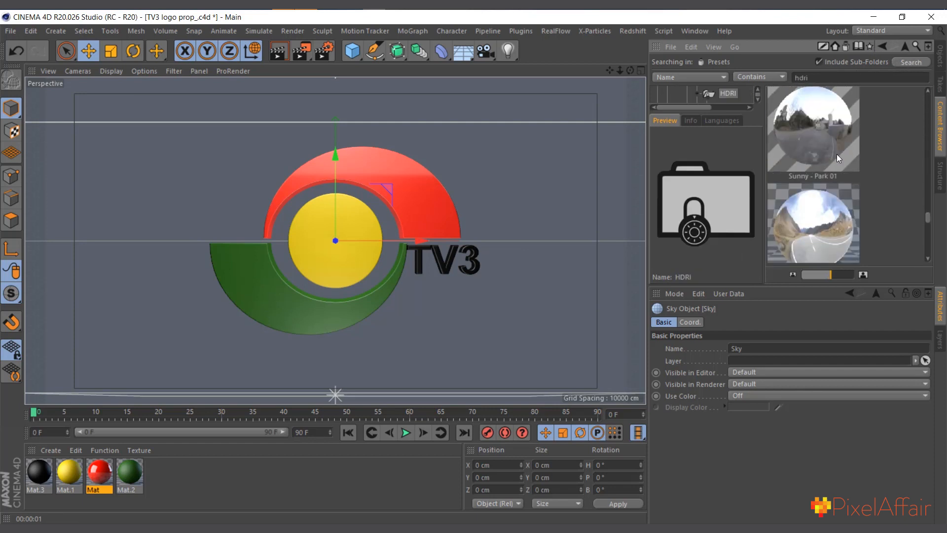
scroll(837, 192, up, 10)
click(836, 198)
drag(831, 223, 228, 503)
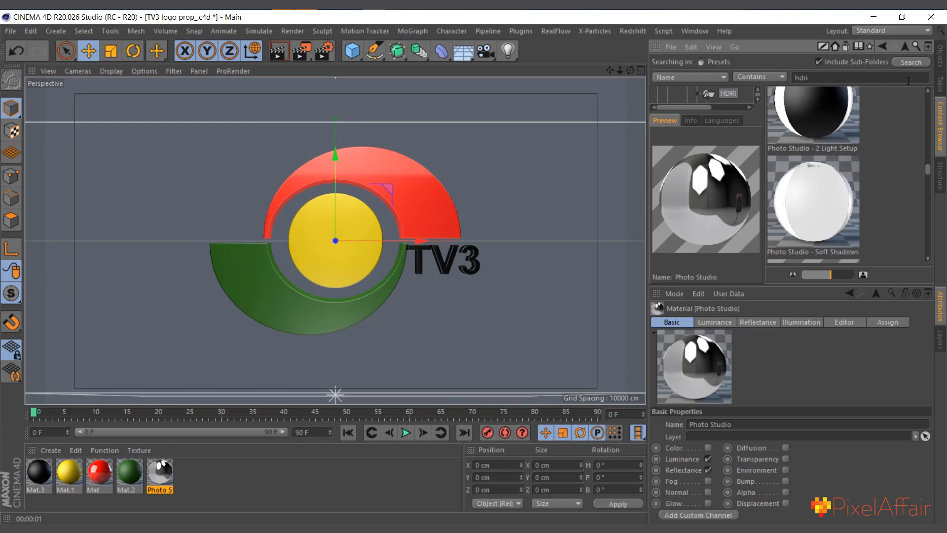
Step: Apply the Photo Studio material to the Sky object
click(940, 57)
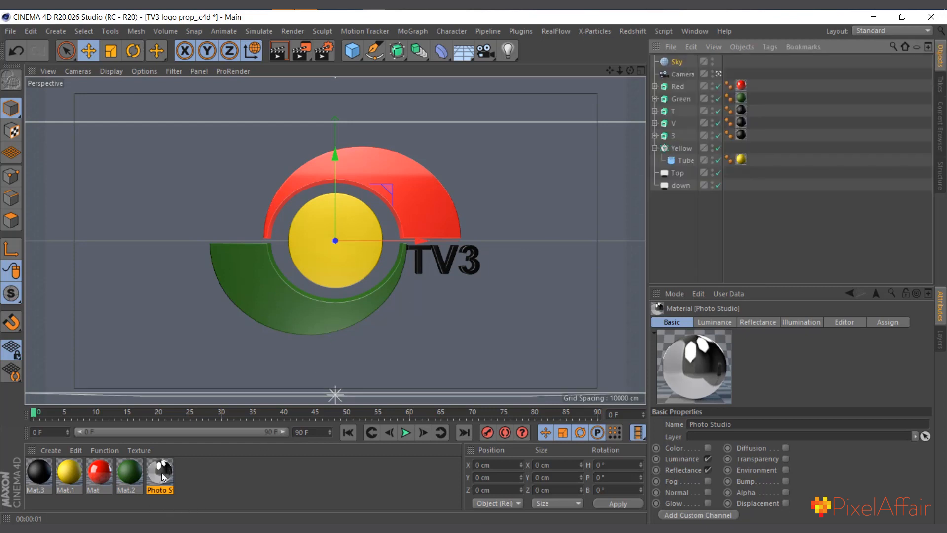
drag(161, 473, 676, 69)
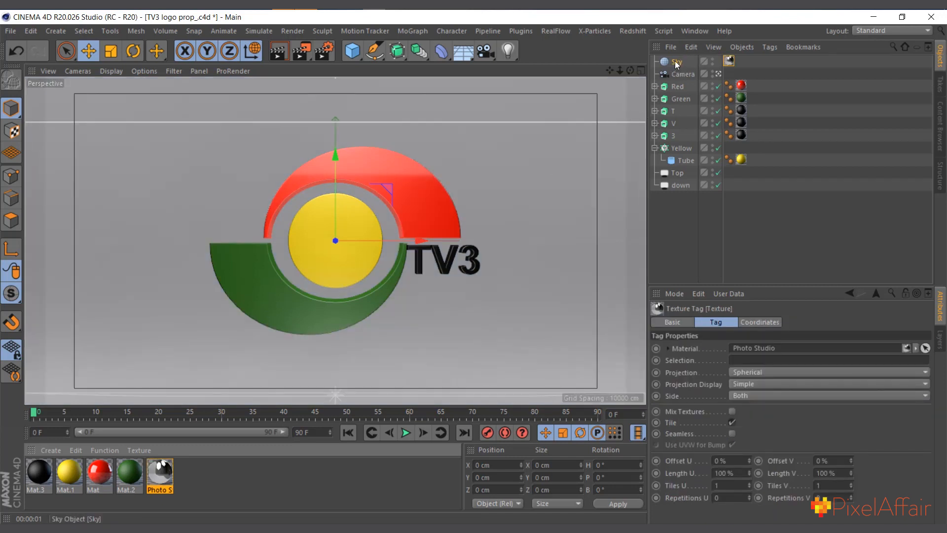
right_click(676, 62)
click(663, 64)
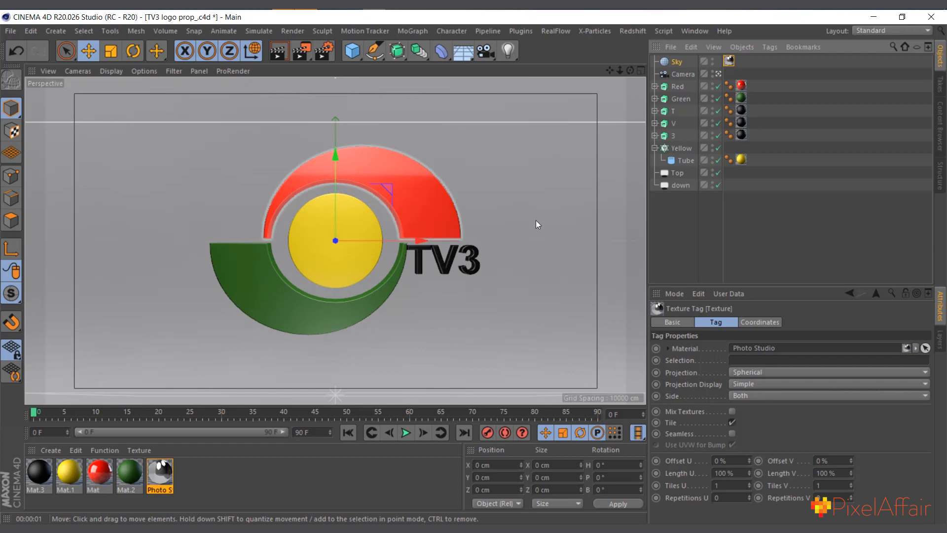
Step: Add a Compositing tag to the Sky, disable Seen by Camera, and render a preview
right_click(676, 64)
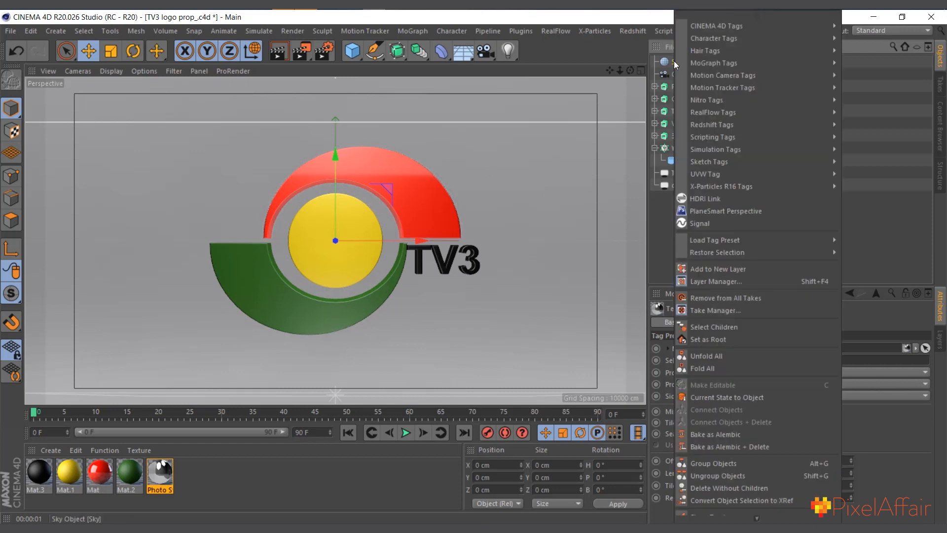
mouse_move(721, 28)
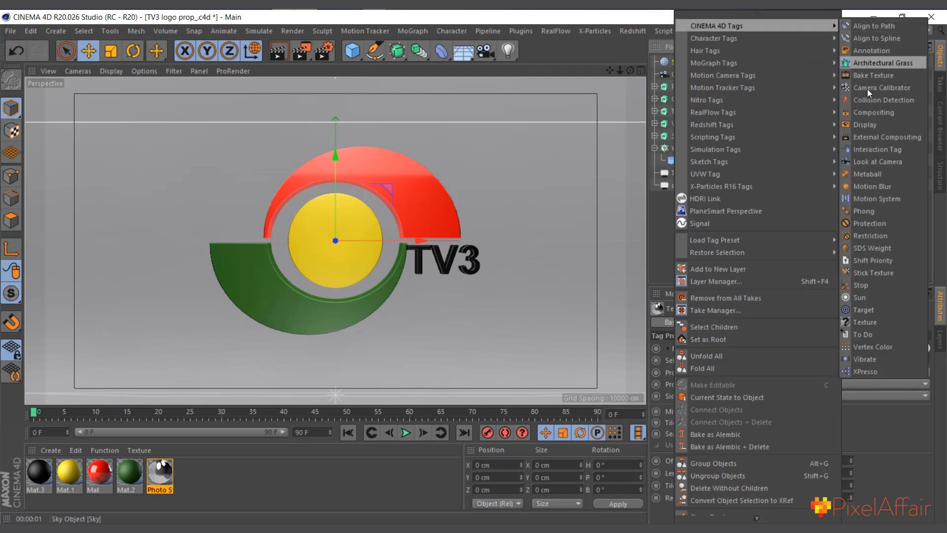
click(872, 113)
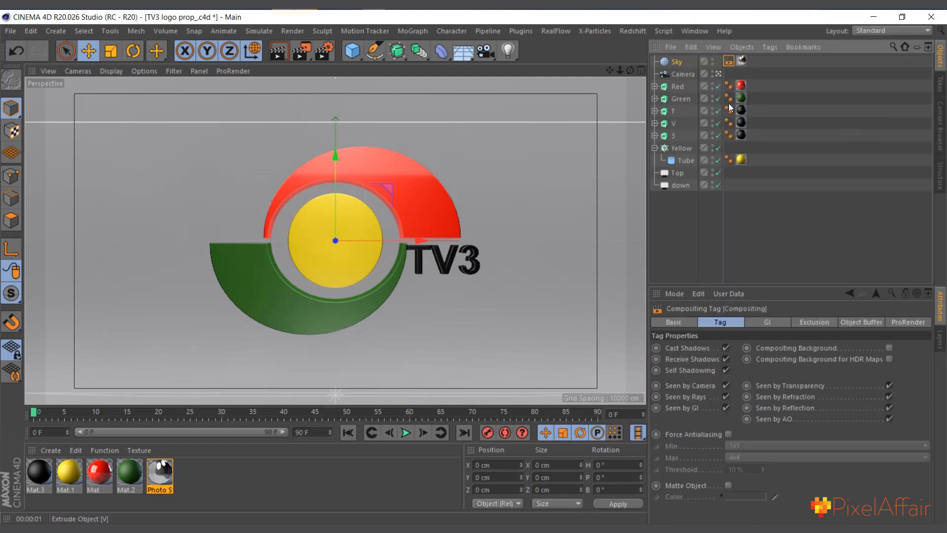
click(725, 386)
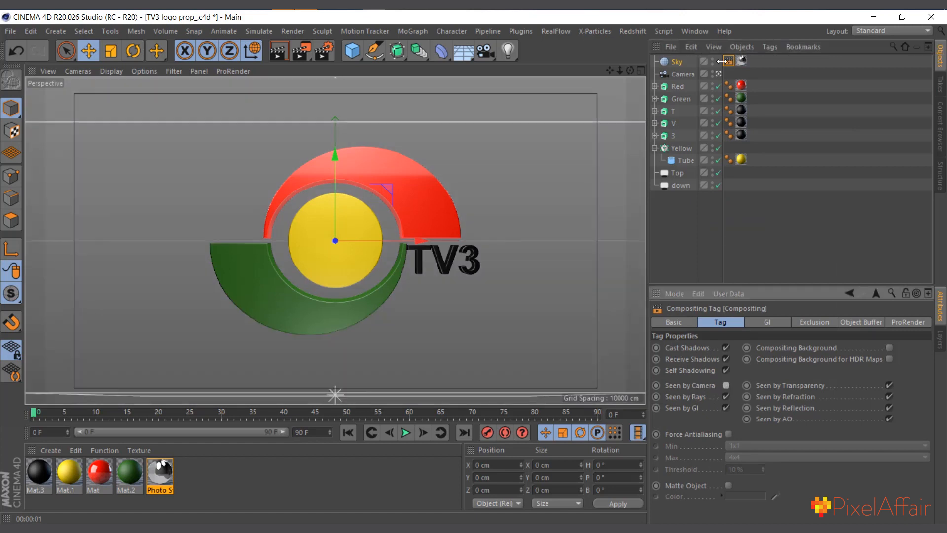
click(282, 55)
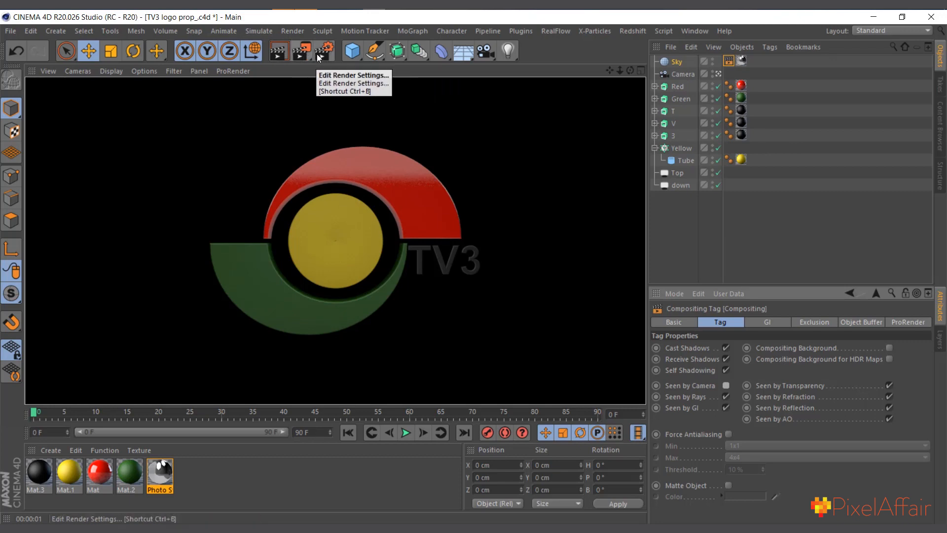
Step: Add the Global Illumination effect to the render settings and render a preview of the logo
click(323, 54)
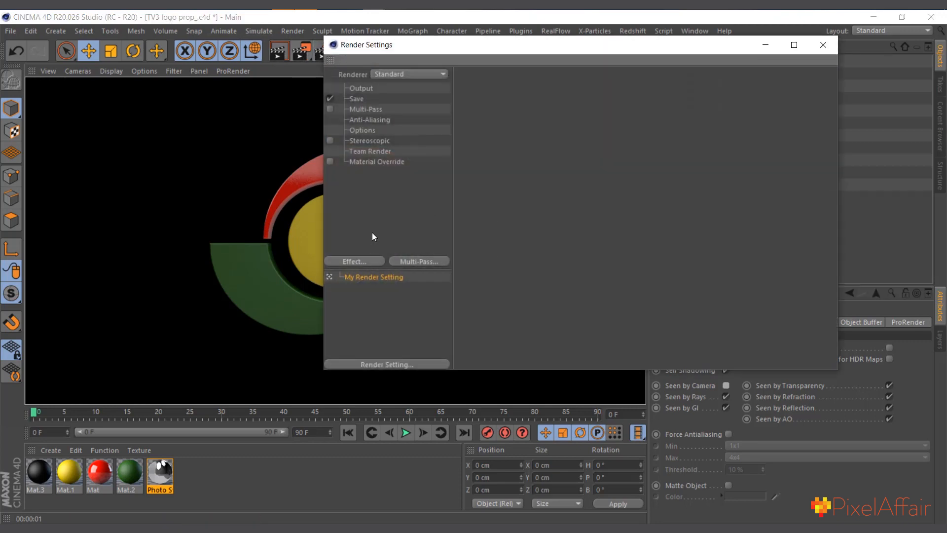
click(823, 44)
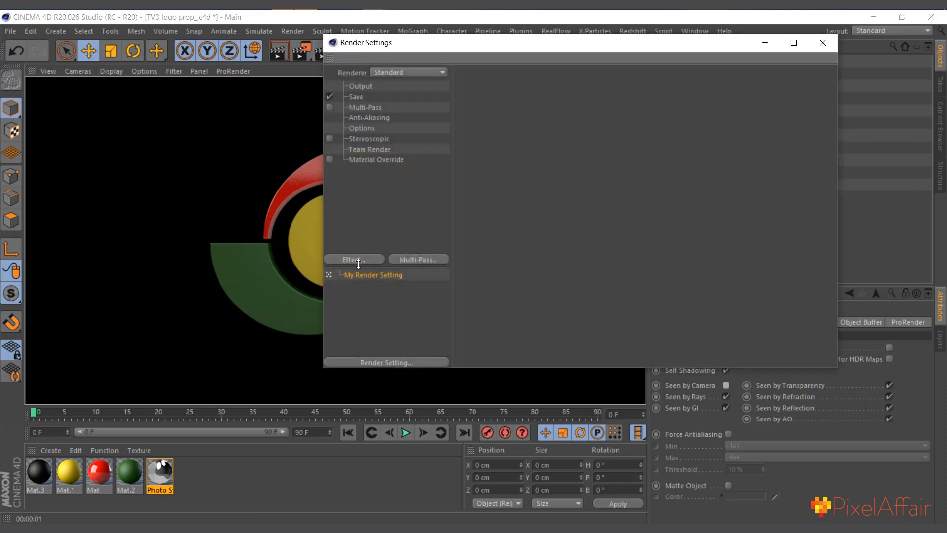
click(359, 259)
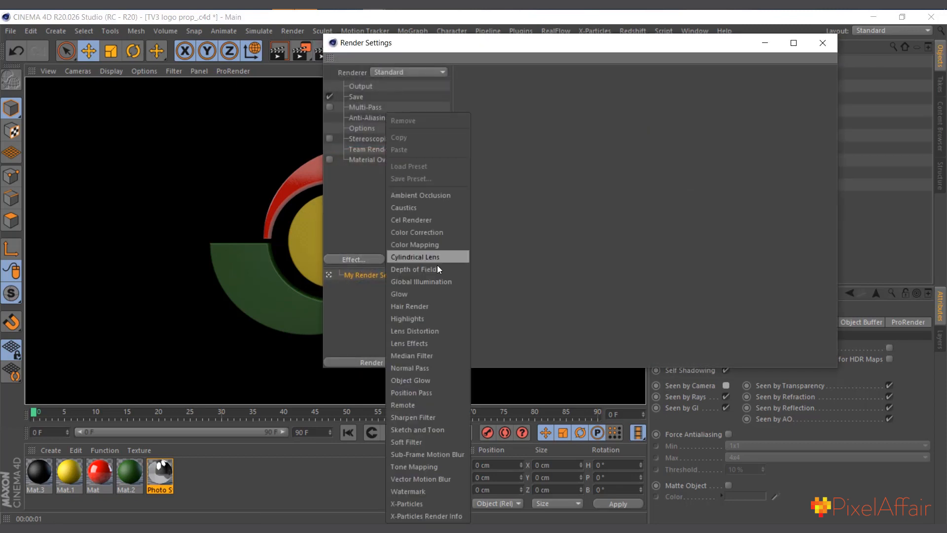
click(437, 282)
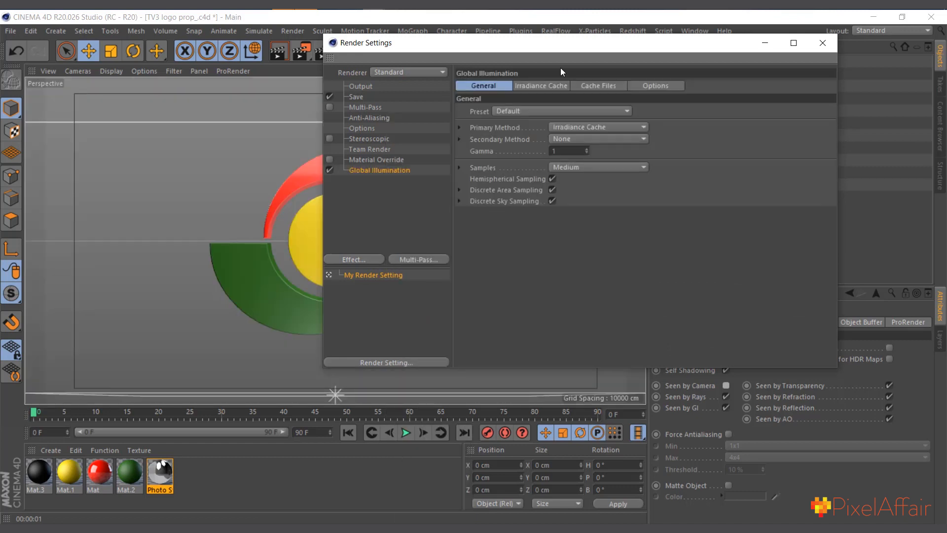
click(823, 43)
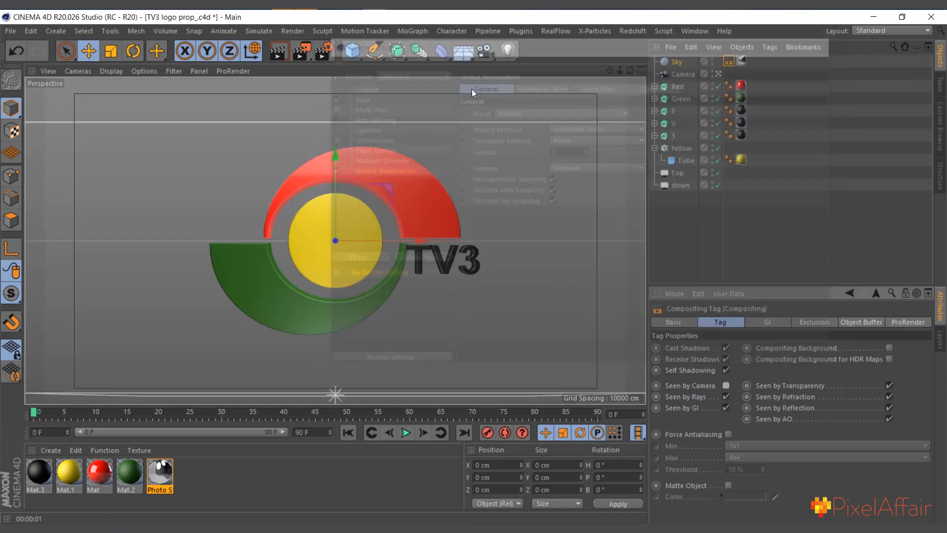
click(277, 58)
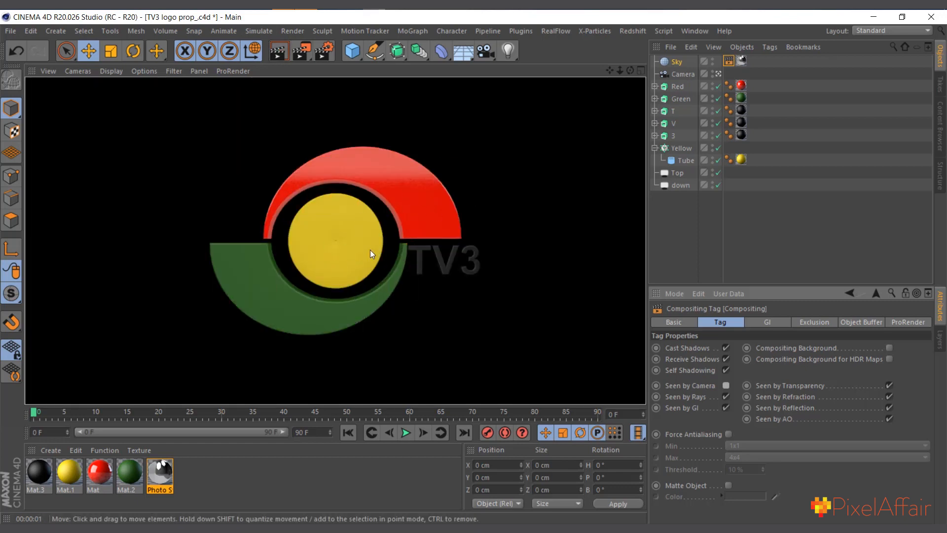
Step: Move the down area light to about Y -263 cm and Z -288 cm, tilt its pitch to about 68.7°, and render previews
click(382, 176)
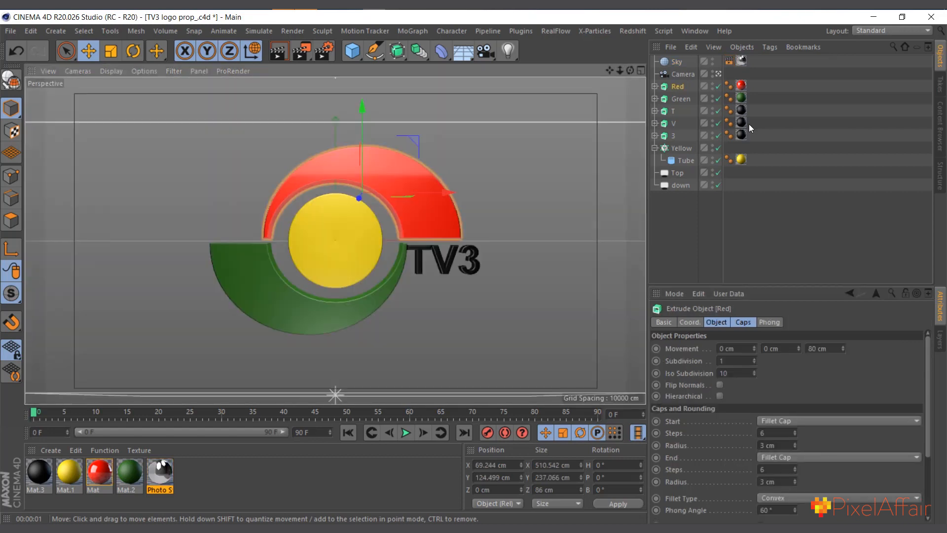
click(676, 185)
click(718, 74)
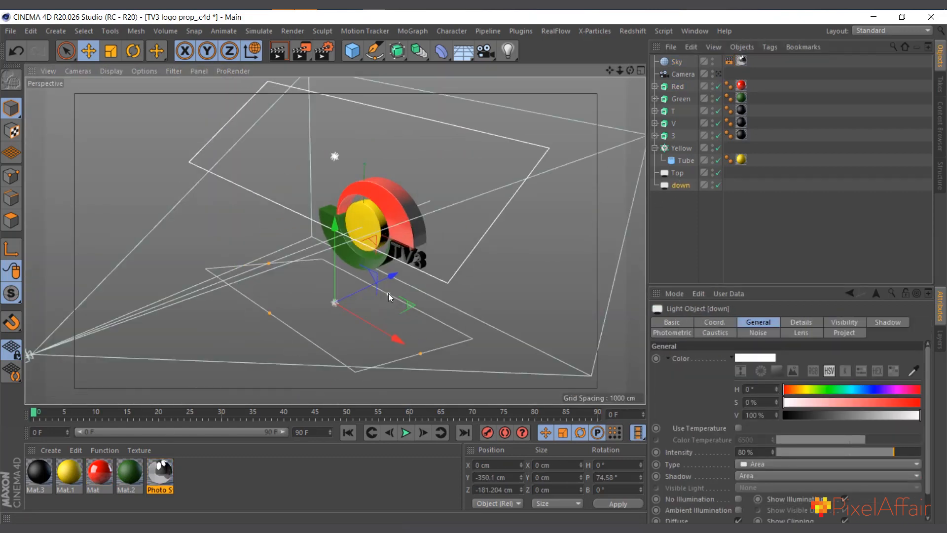
drag(336, 228, 336, 218)
click(718, 74)
click(281, 58)
click(719, 74)
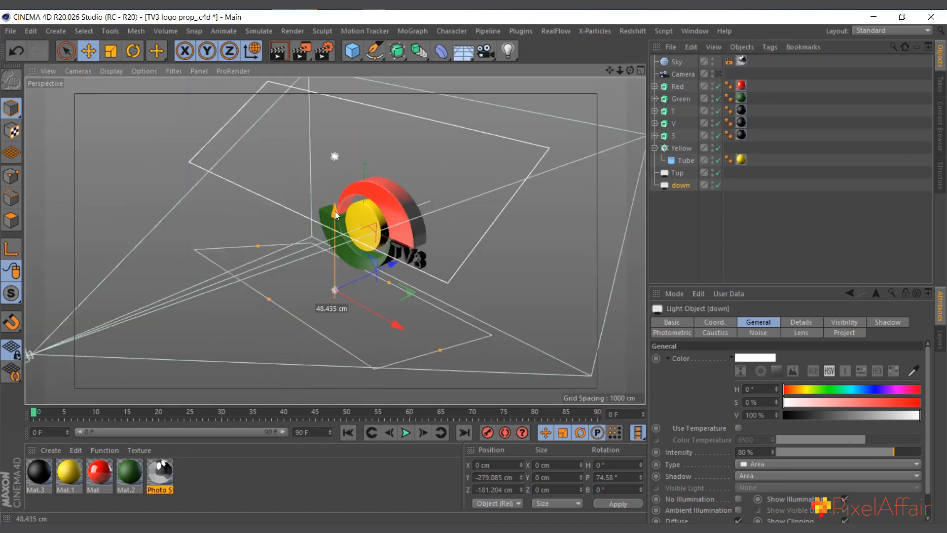
key(r)
click(718, 74)
click(278, 51)
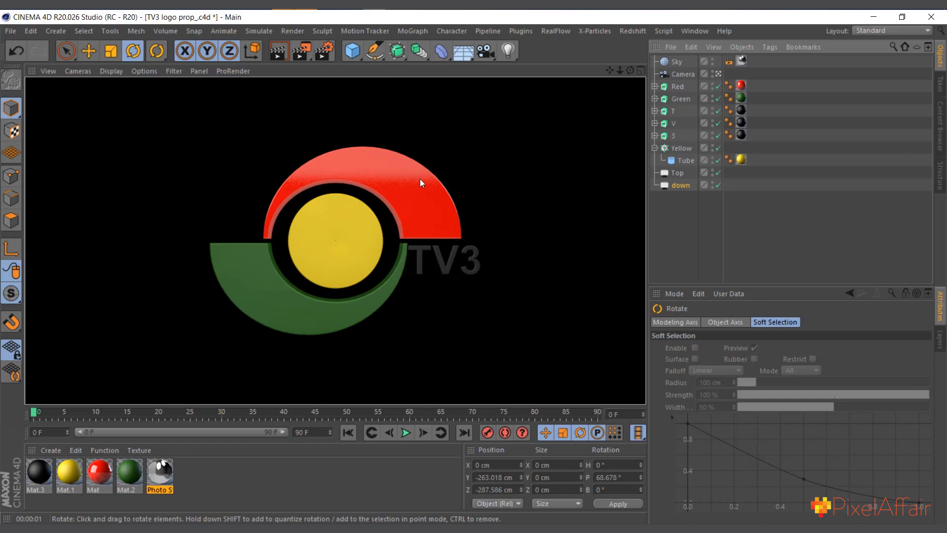
Step: Copy the Layer 1 reflectance layer from the red material Mat
click(404, 192)
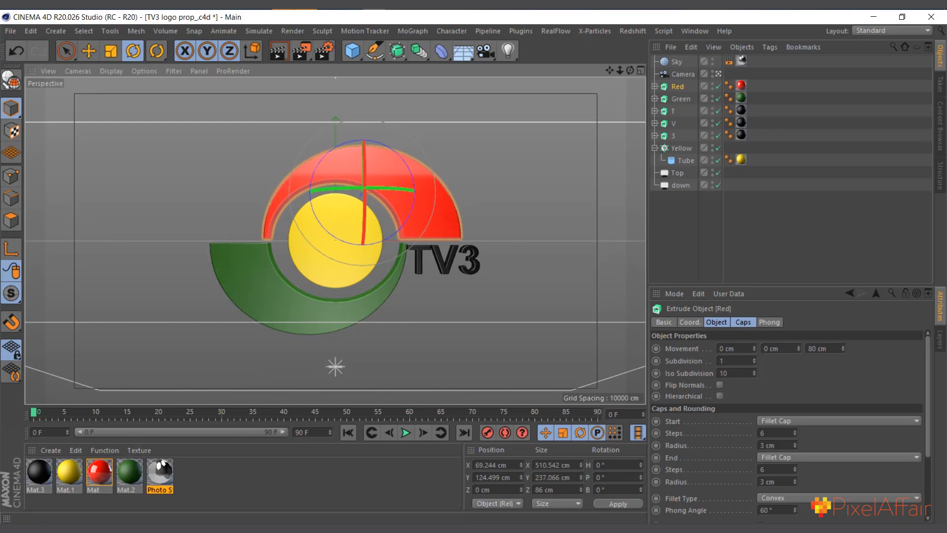
double_click(96, 477)
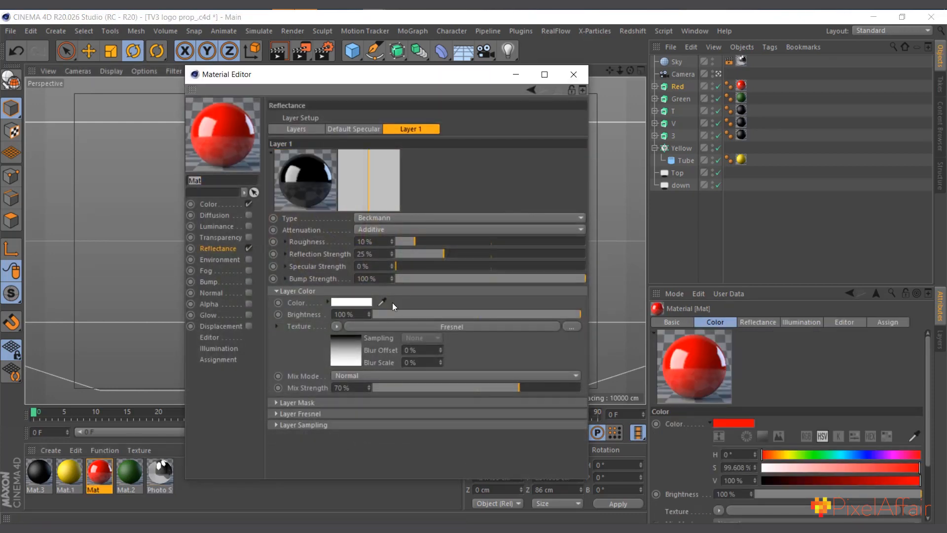
click(237, 248)
click(293, 128)
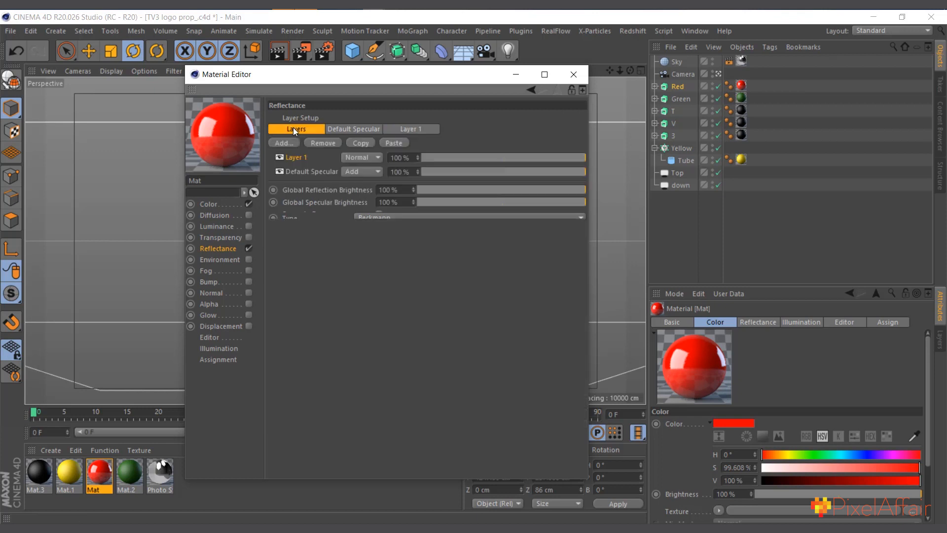
right_click(303, 159)
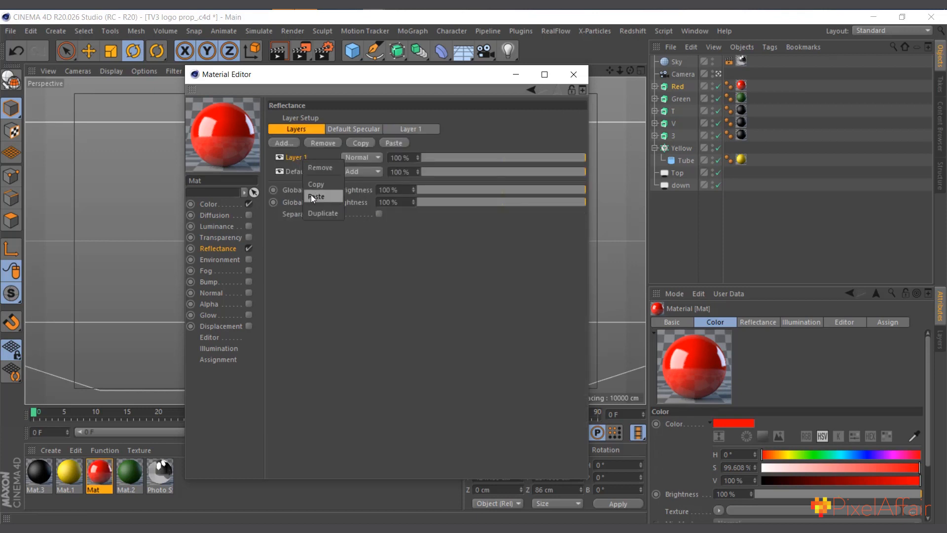
click(320, 186)
Step: Paste the copied reflectance layer into the green material Mat.2 and render a preview
click(124, 488)
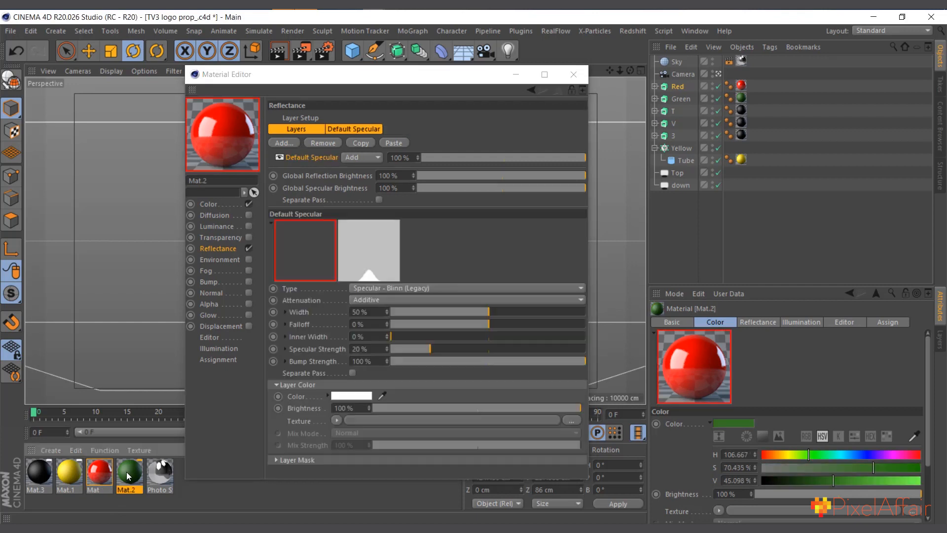
right_click(322, 157)
click(333, 194)
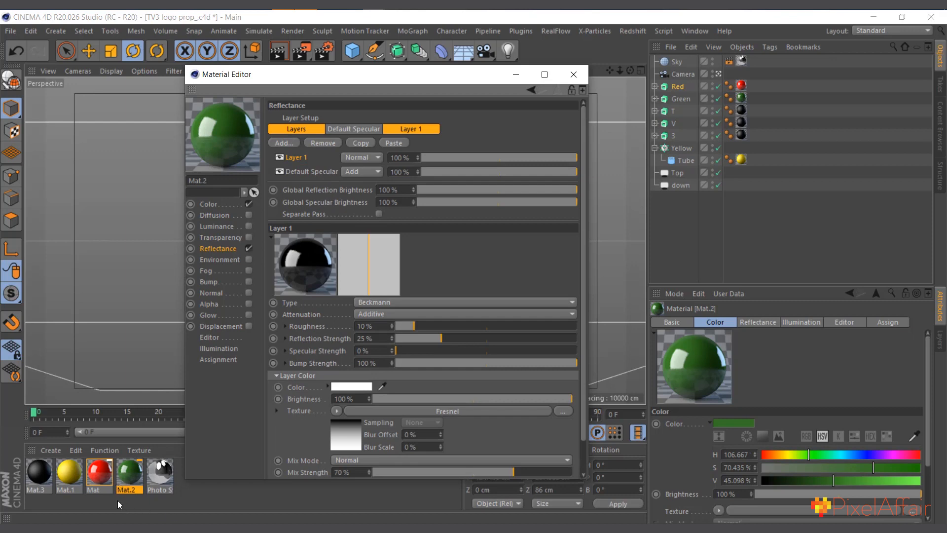
click(574, 74)
click(278, 53)
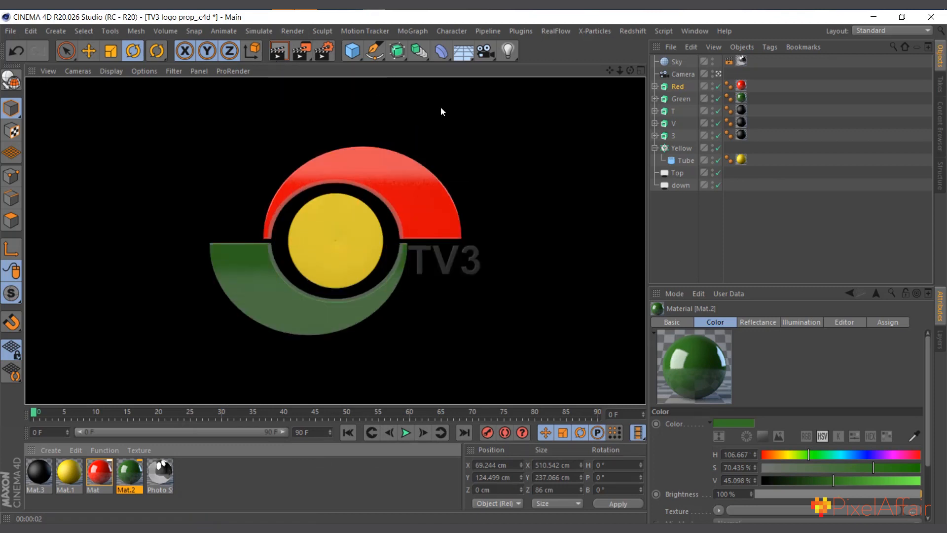
Step: Rotate the down area light to a pitch of about 80.8° while viewing the scene outside the camera
click(682, 186)
click(97, 52)
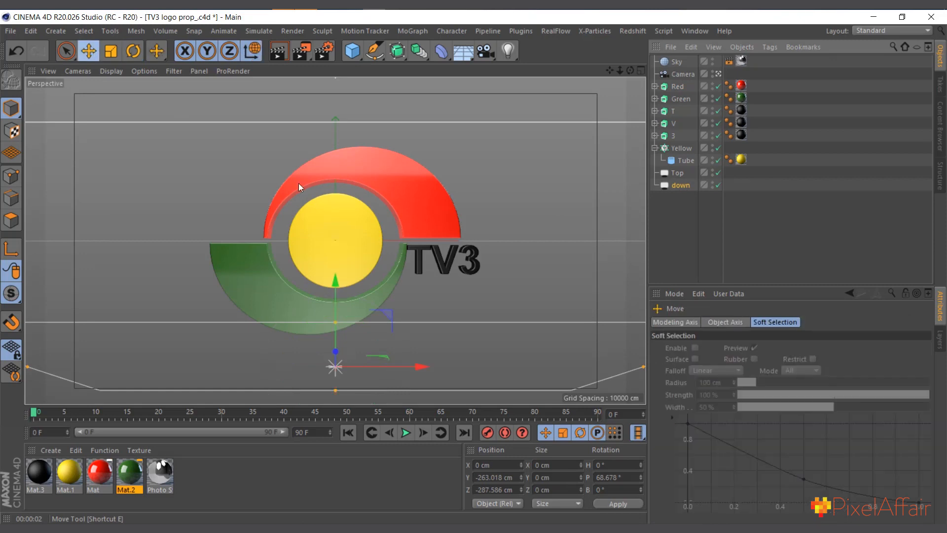
click(719, 73)
click(134, 52)
drag(291, 262, 284, 273)
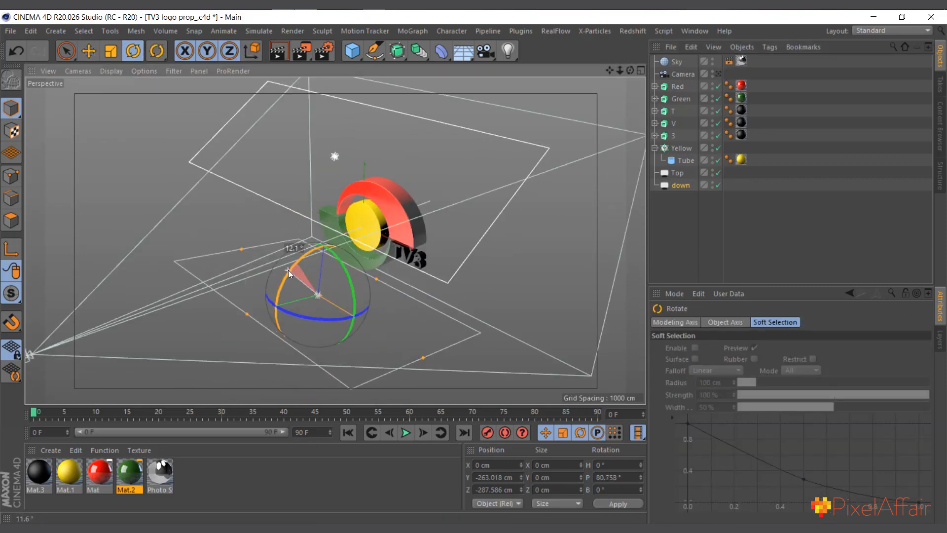
Step: Lower the down area light to about Y -375 cm and render a preview through the camera
click(89, 51)
drag(317, 218, 317, 239)
click(718, 74)
click(277, 49)
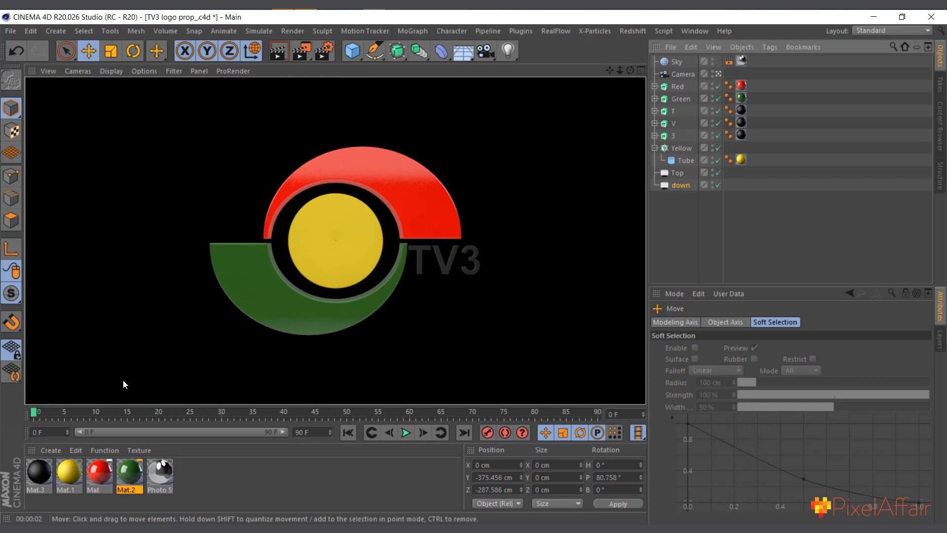
Step: Paste the copied reflectance layer into the yellow material Mat.1 and render a preview
double_click(69, 477)
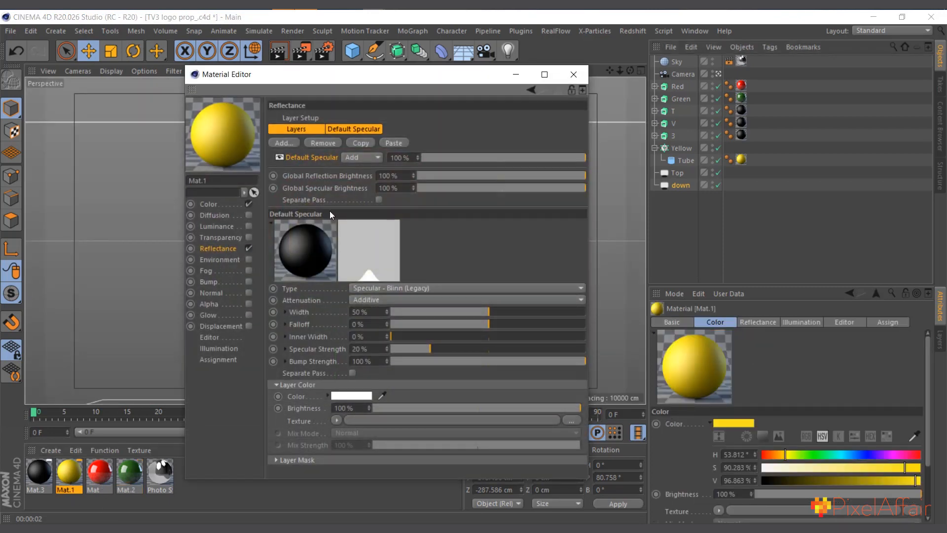
right_click(299, 157)
click(314, 195)
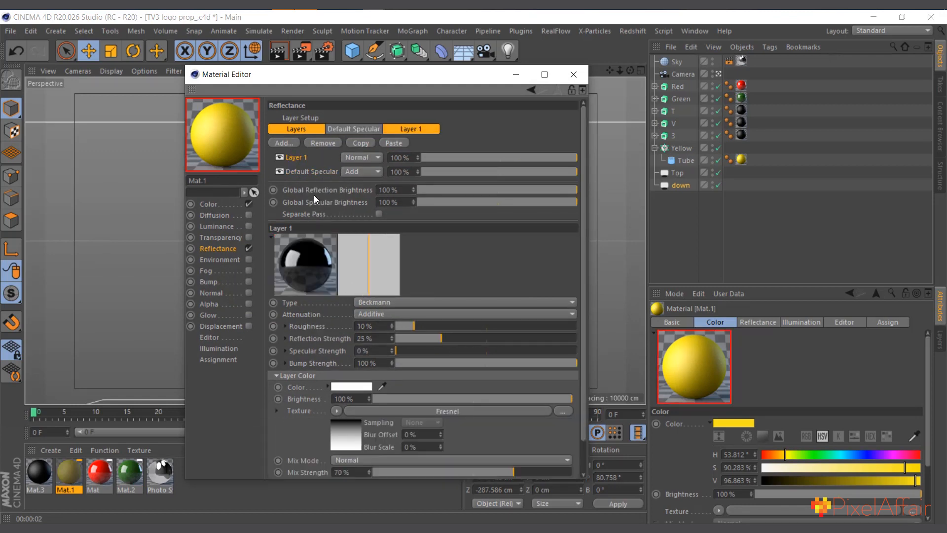
click(573, 75)
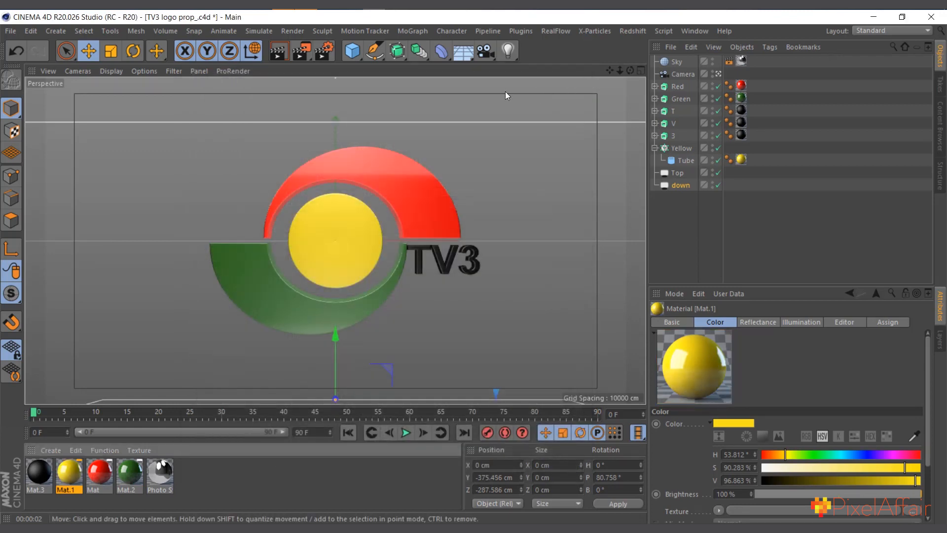
click(279, 53)
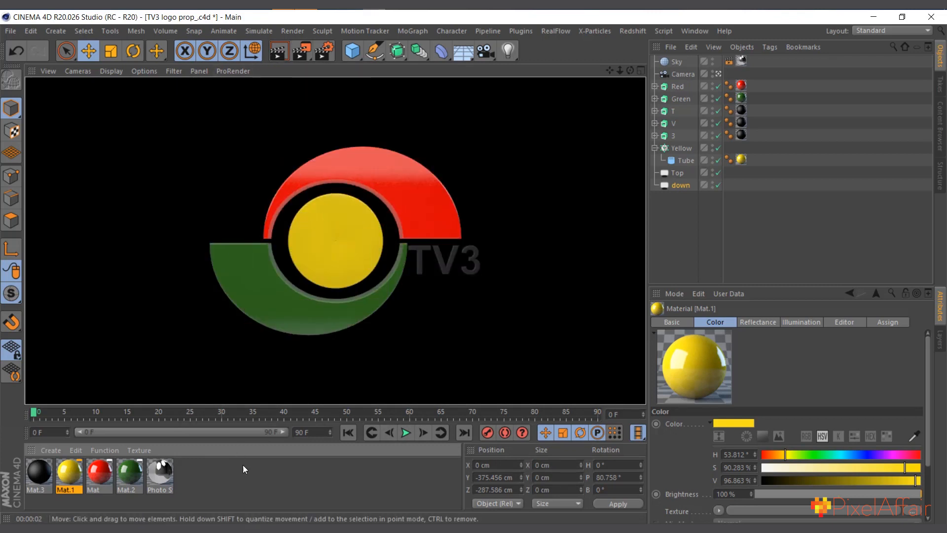
Step: Paste the copied reflectance layer into the black material Mat.3
click(40, 474)
double_click(39, 479)
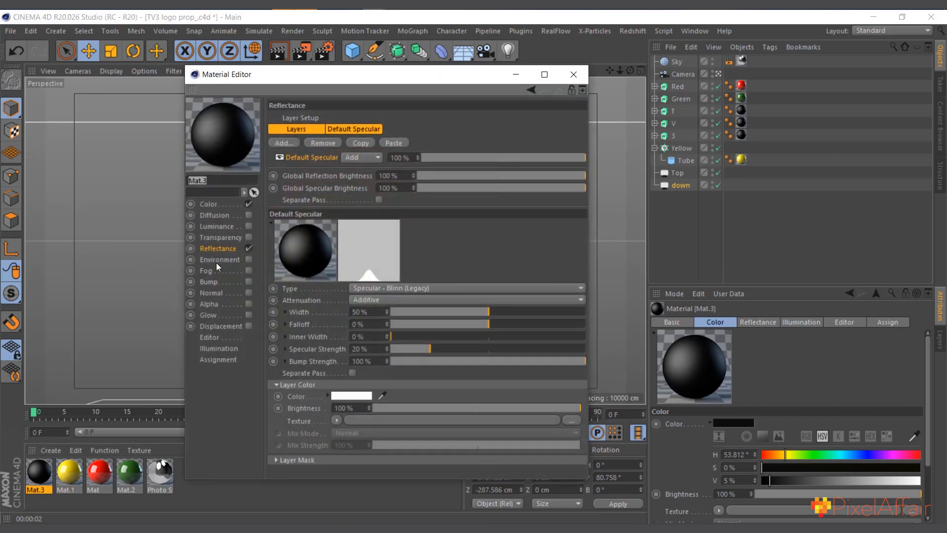
right_click(303, 160)
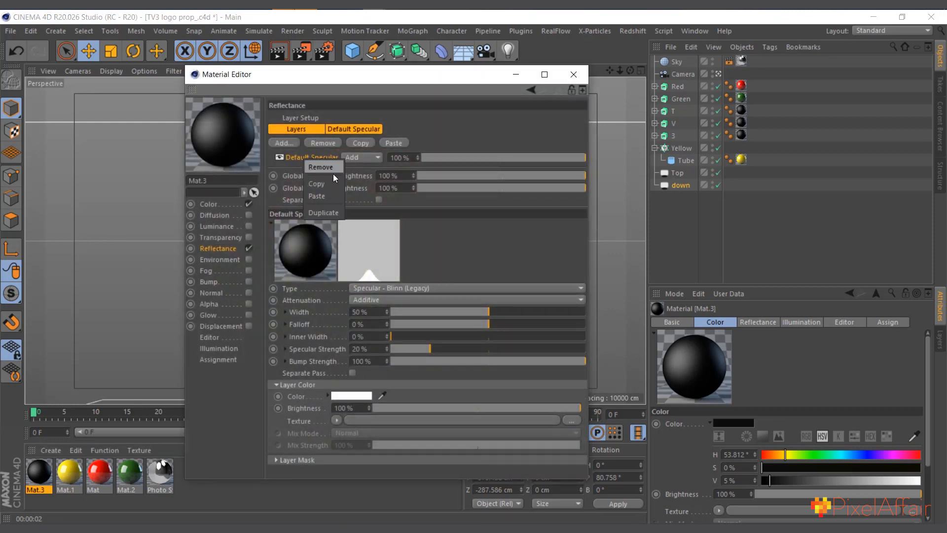
click(313, 196)
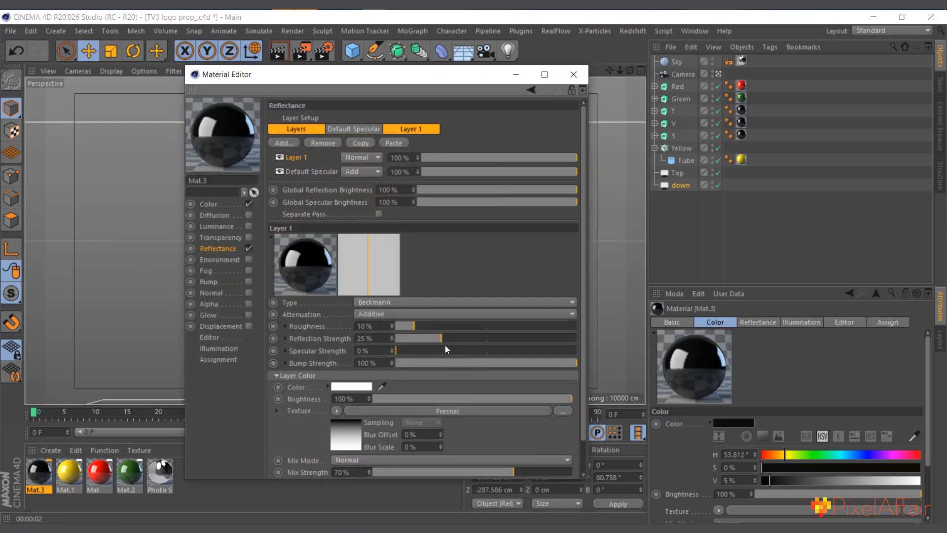
Step: Try Mat.3's Layer 1 with 6% roughness, 34% reflection strength and 66% mix strength, and render a preview
drag(408, 327, 407, 326)
drag(454, 339, 460, 340)
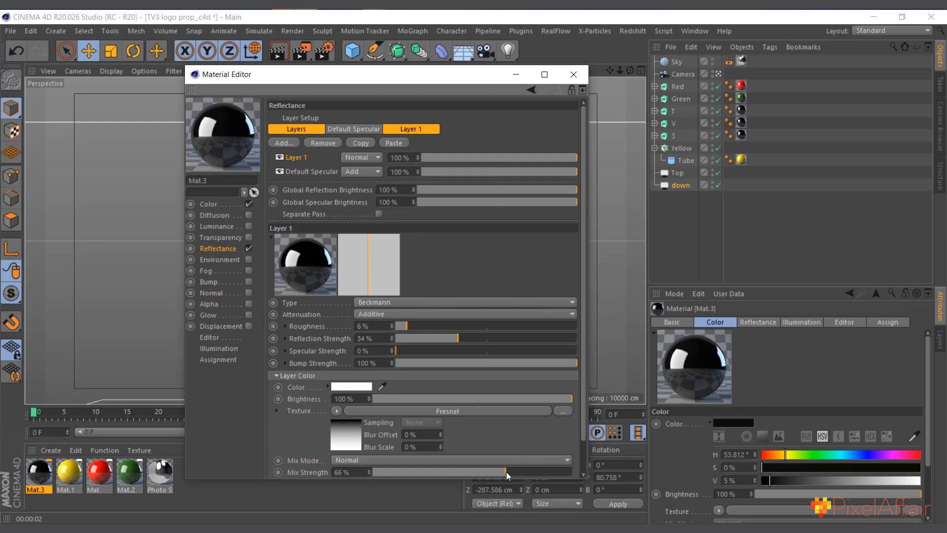
drag(581, 359, 577, 381)
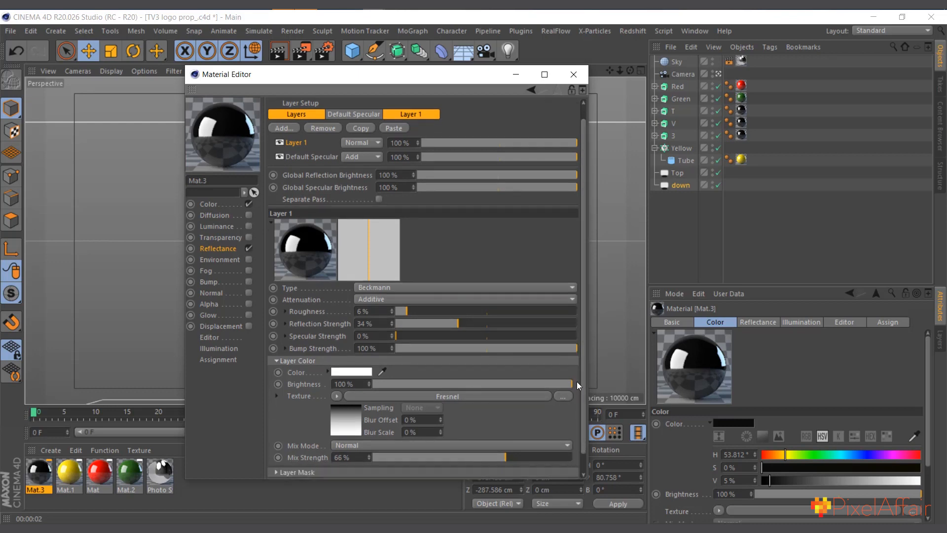
click(573, 74)
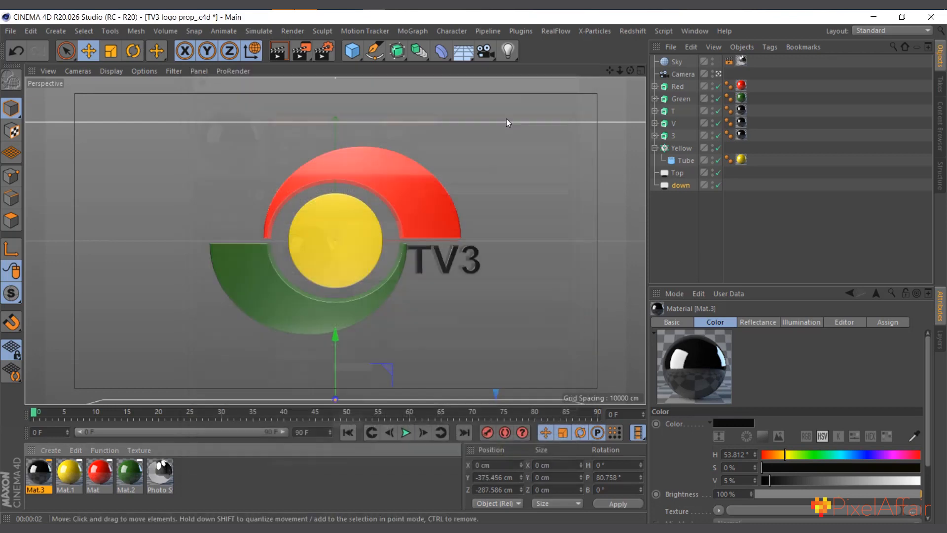
click(279, 50)
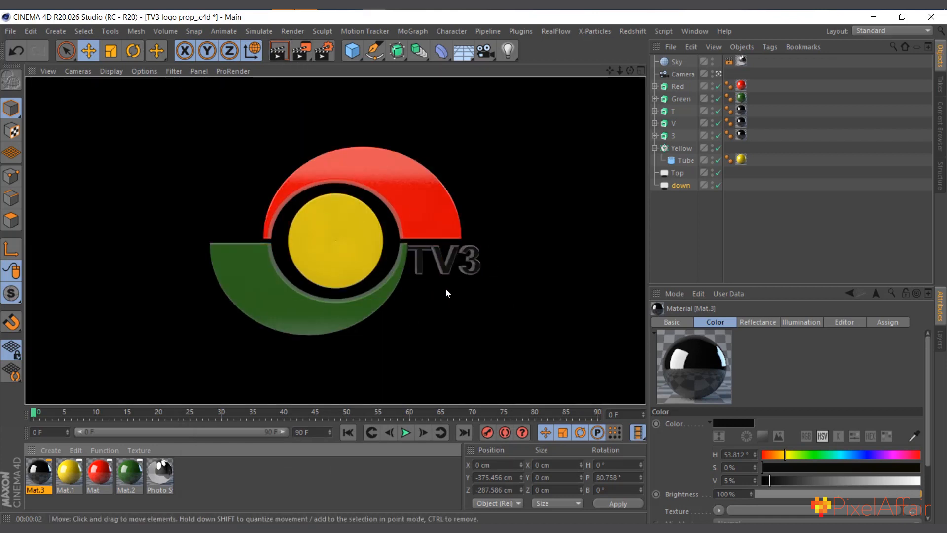
Step: Set Mat.3's Layer 1 to 5% roughness, 26% reflection strength and 75% mix strength, and render a preview
double_click(38, 478)
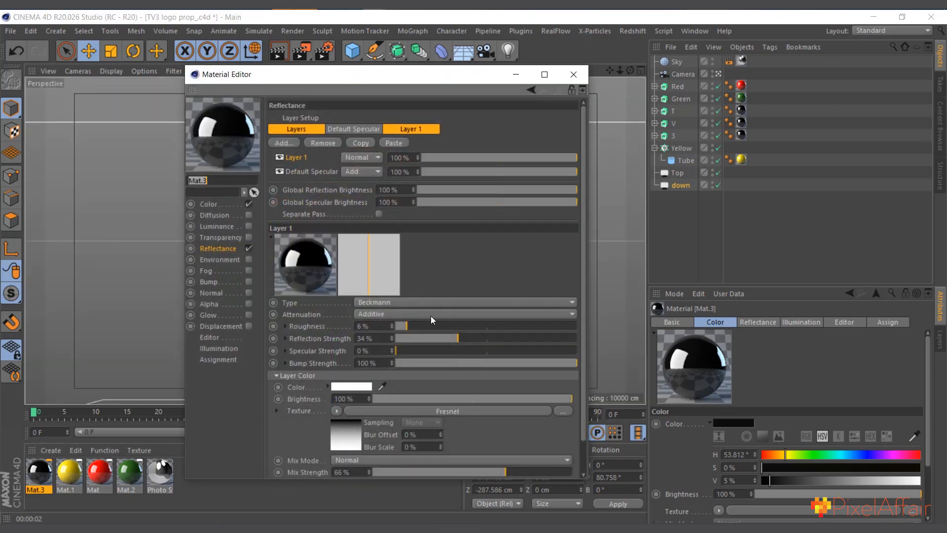
drag(510, 468, 515, 469)
drag(445, 341, 443, 341)
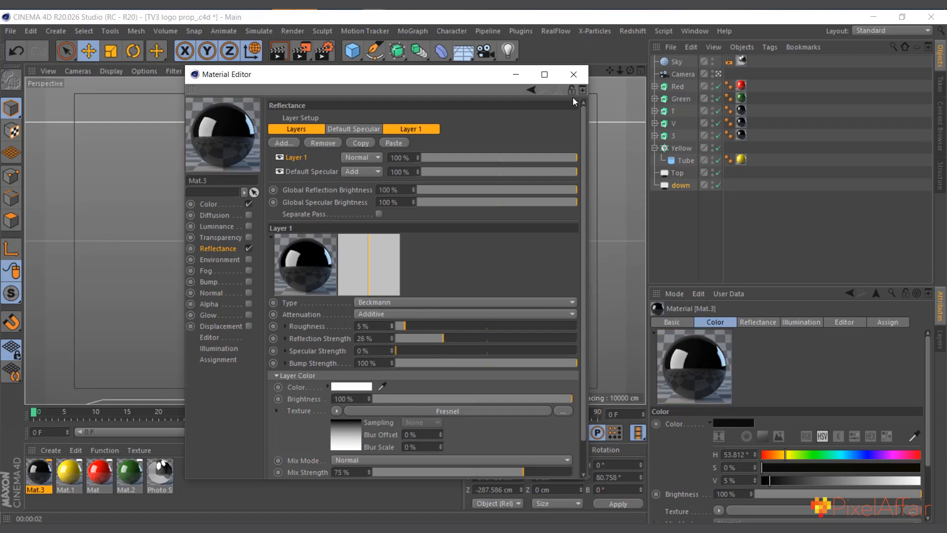
click(573, 74)
click(277, 51)
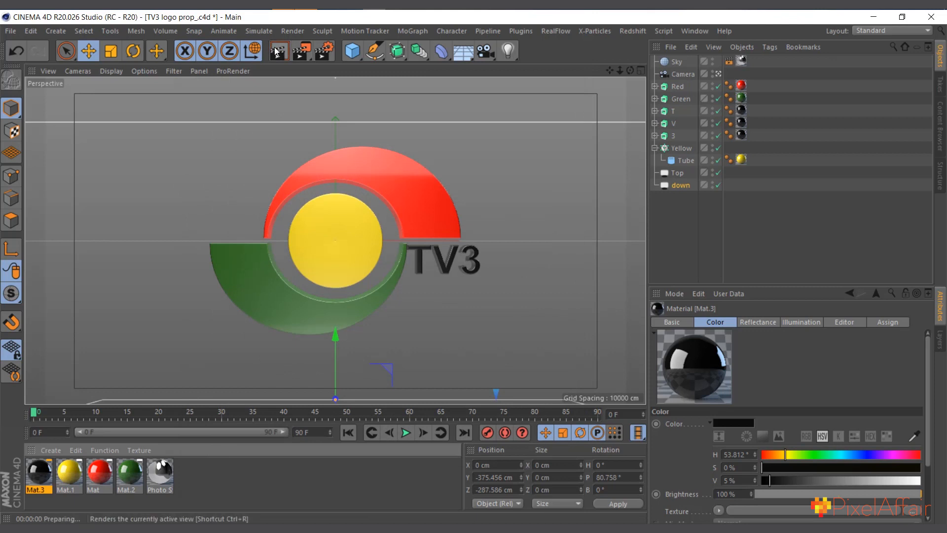